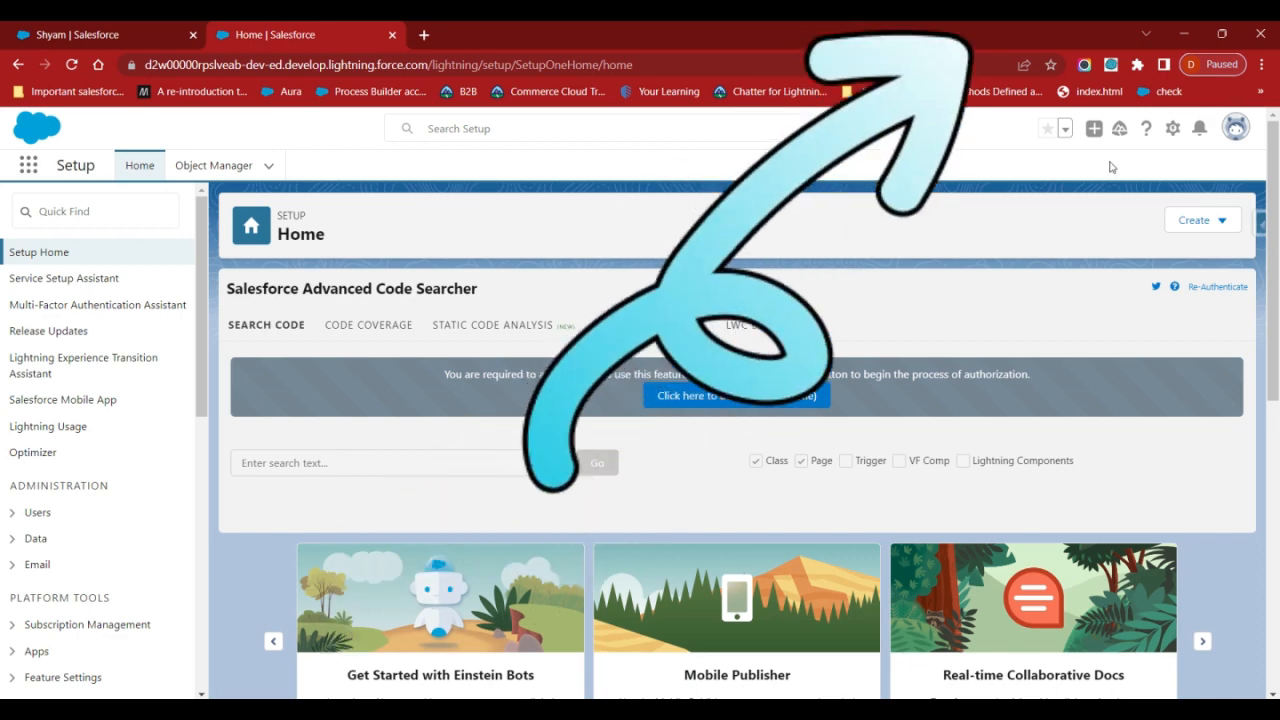
Find the Student object in Object Manager, open its Page Layouts, and start a new page layout.
click(213, 166)
click(975, 219)
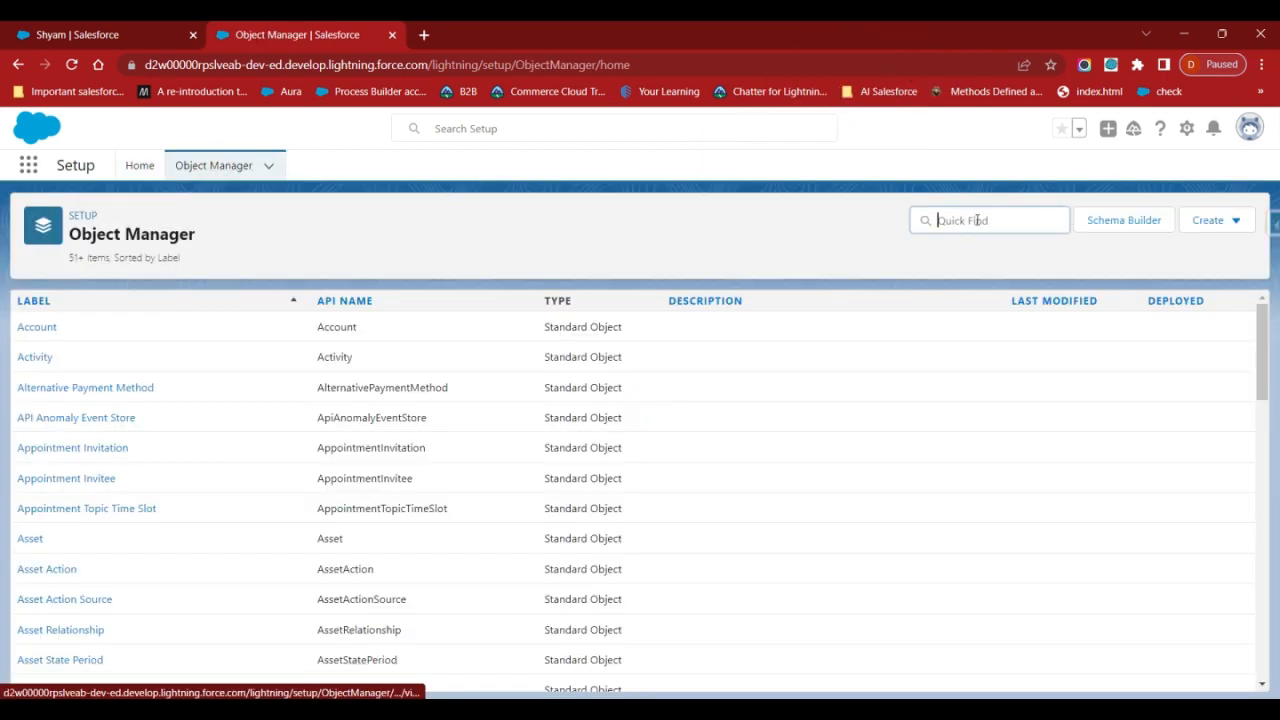
text(student)
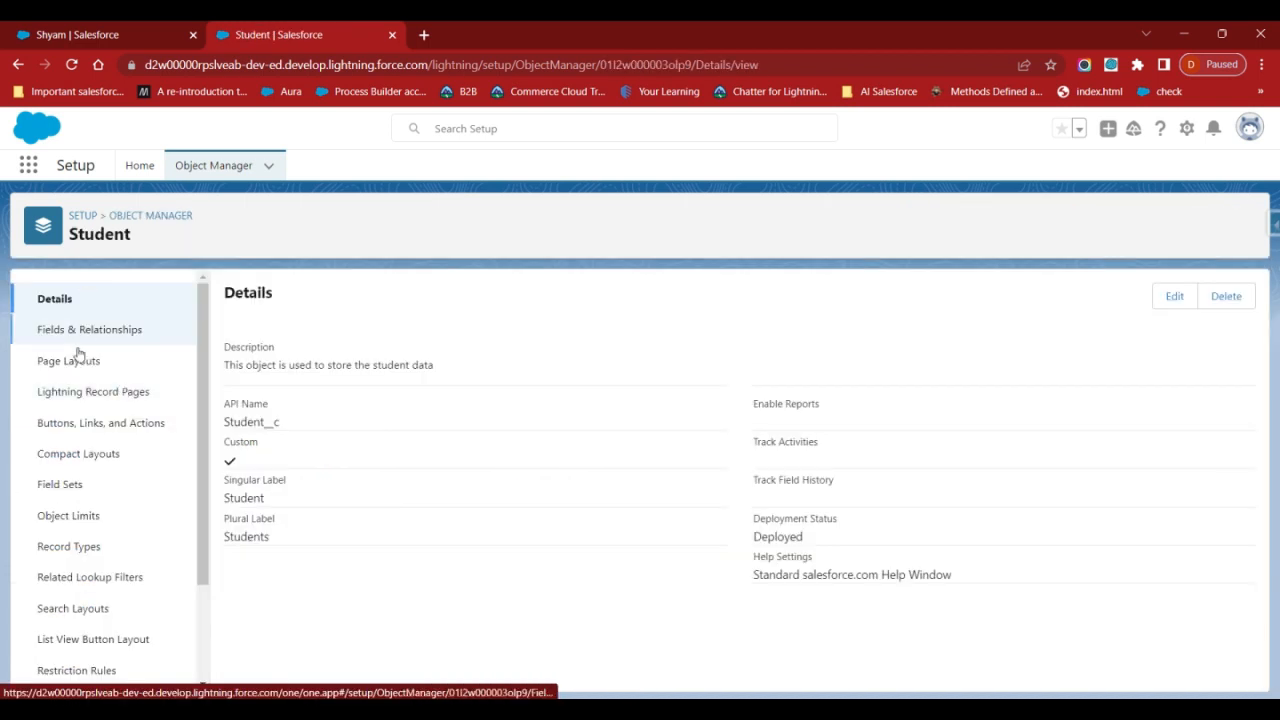
click(69, 363)
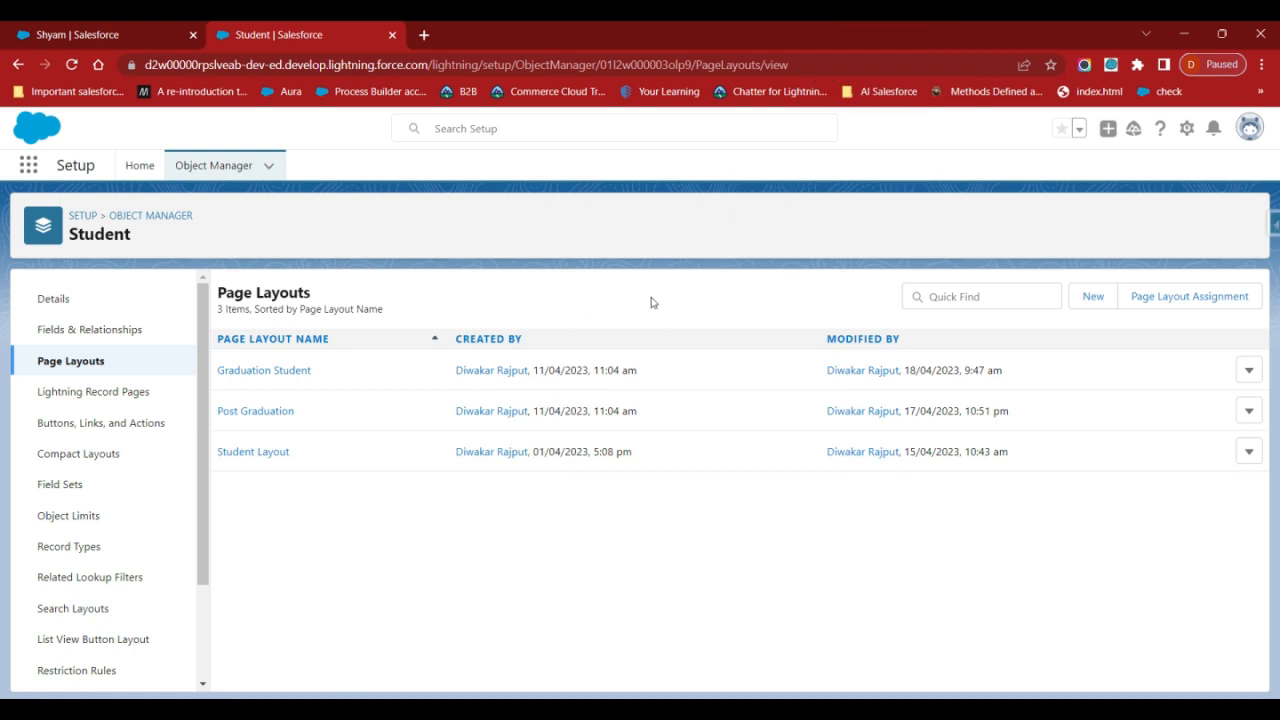
click(1090, 299)
click(478, 379)
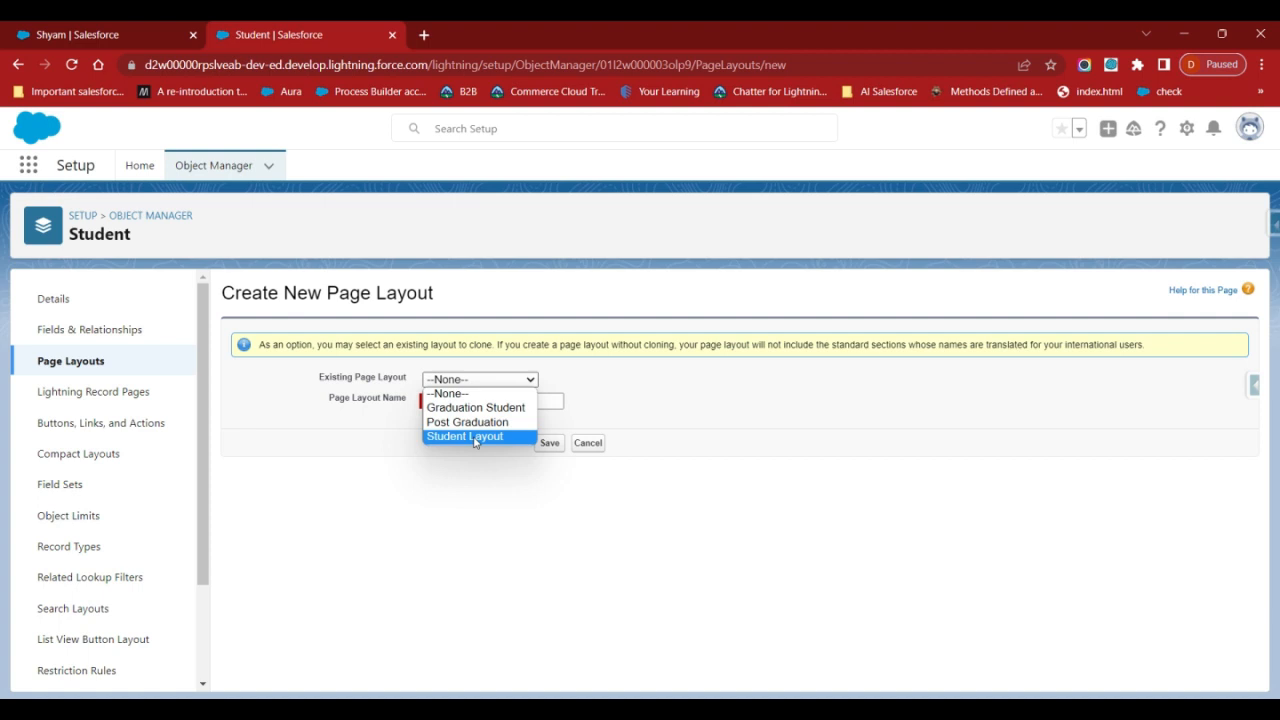
click(367, 432)
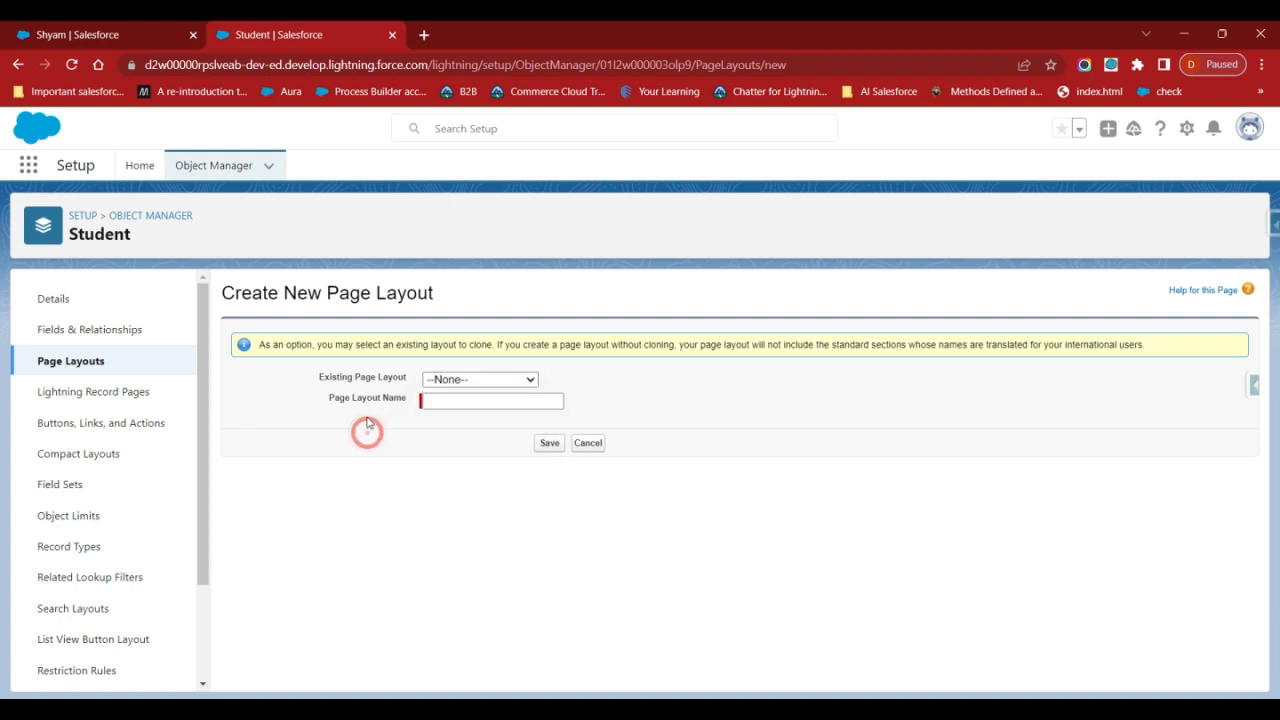
click(508, 400)
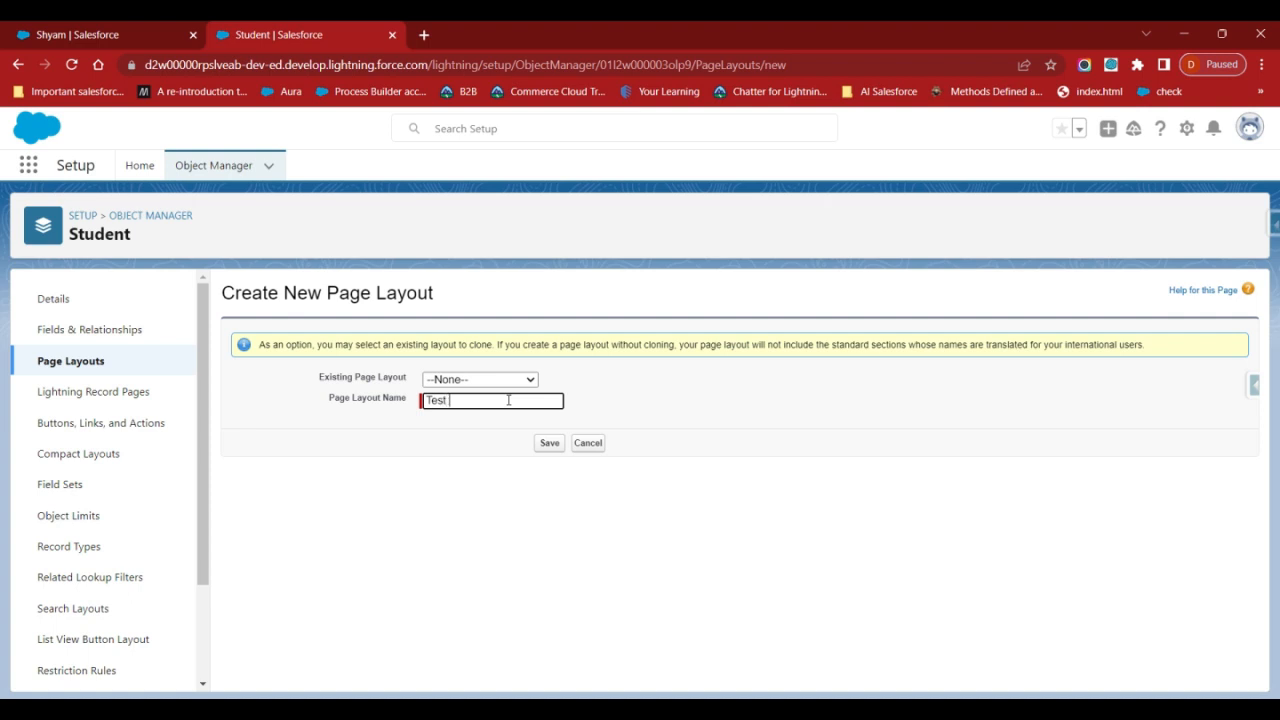
text(Test Page)
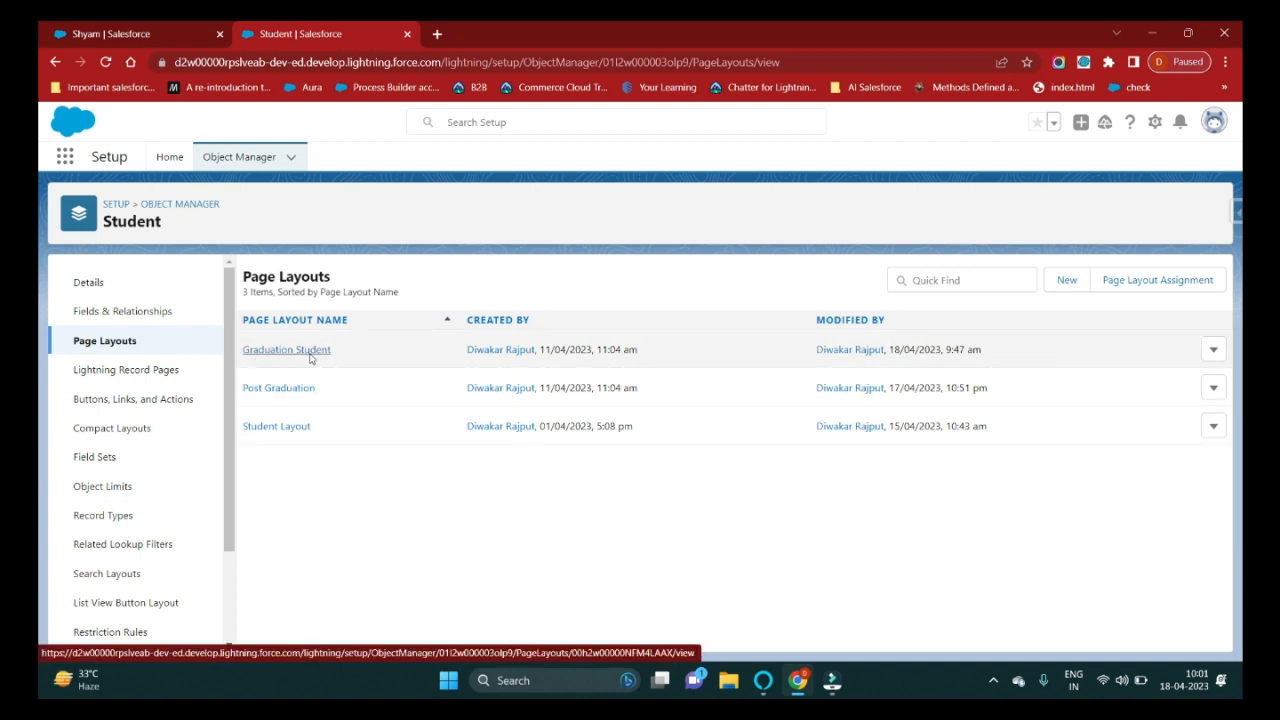
In the Graduation Student layout properties, uncheck Show in the Console for the Highlights Panel.
click(312, 356)
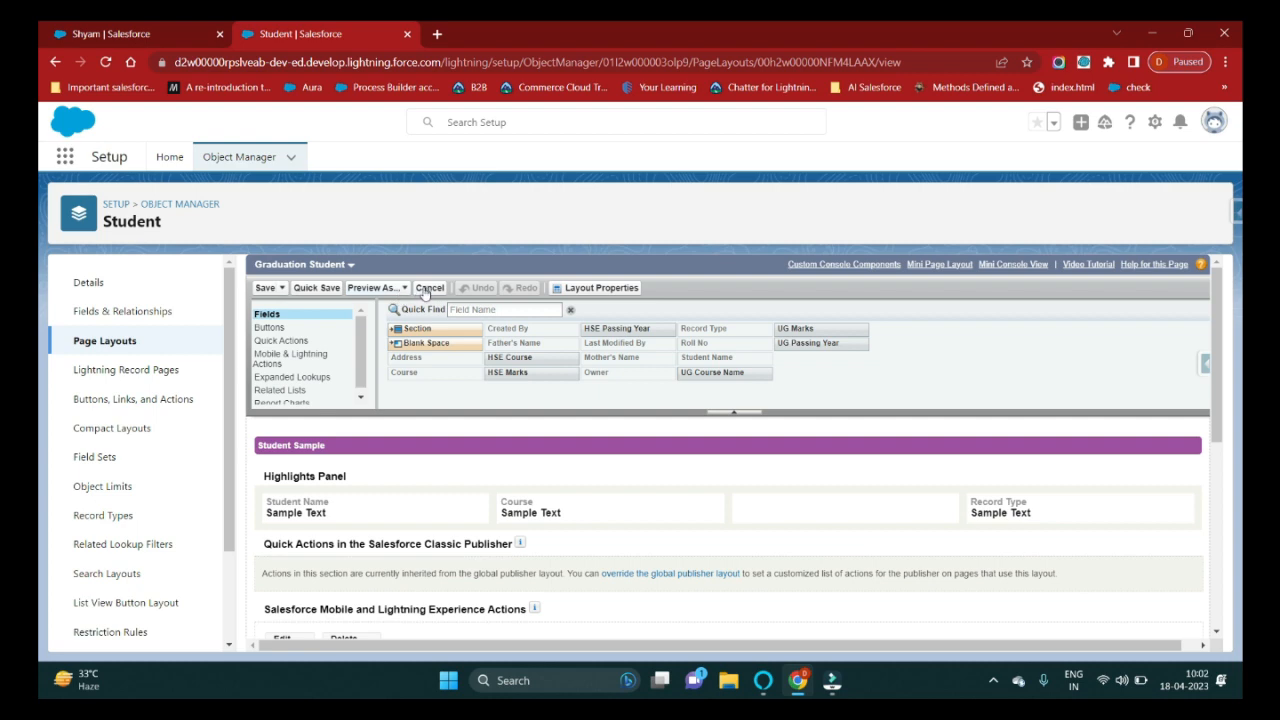
click(612, 290)
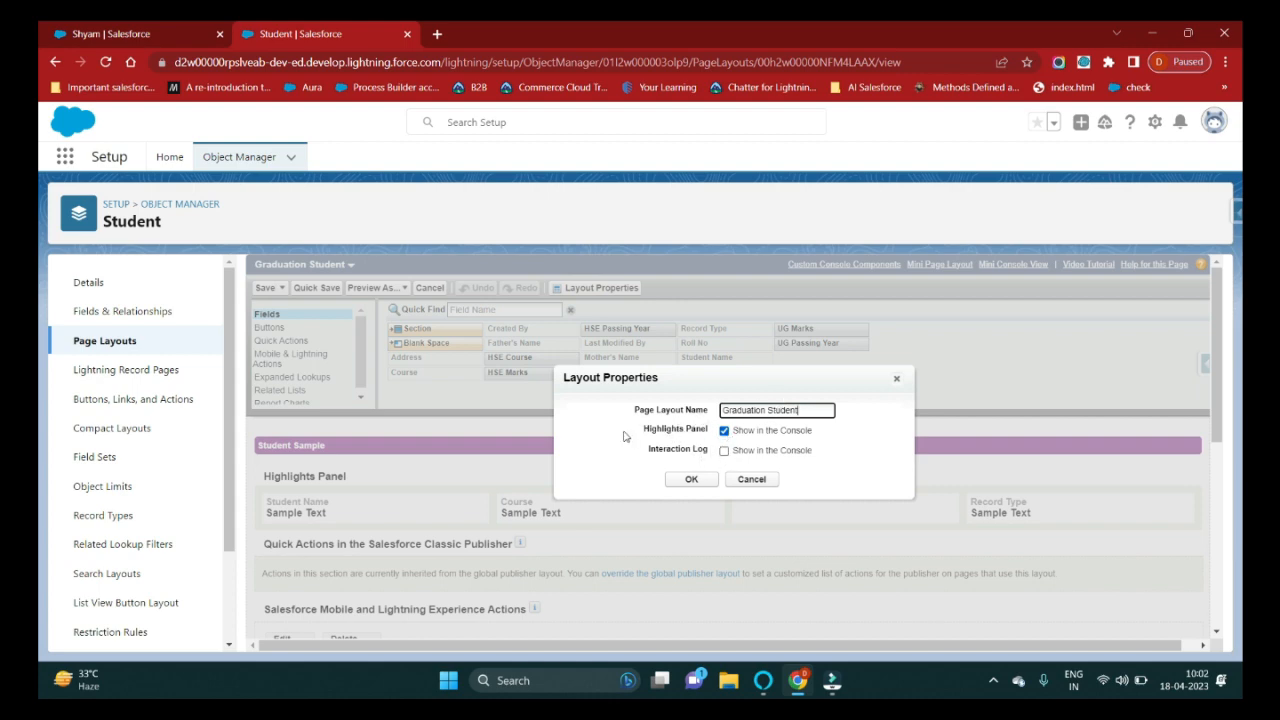
click(725, 434)
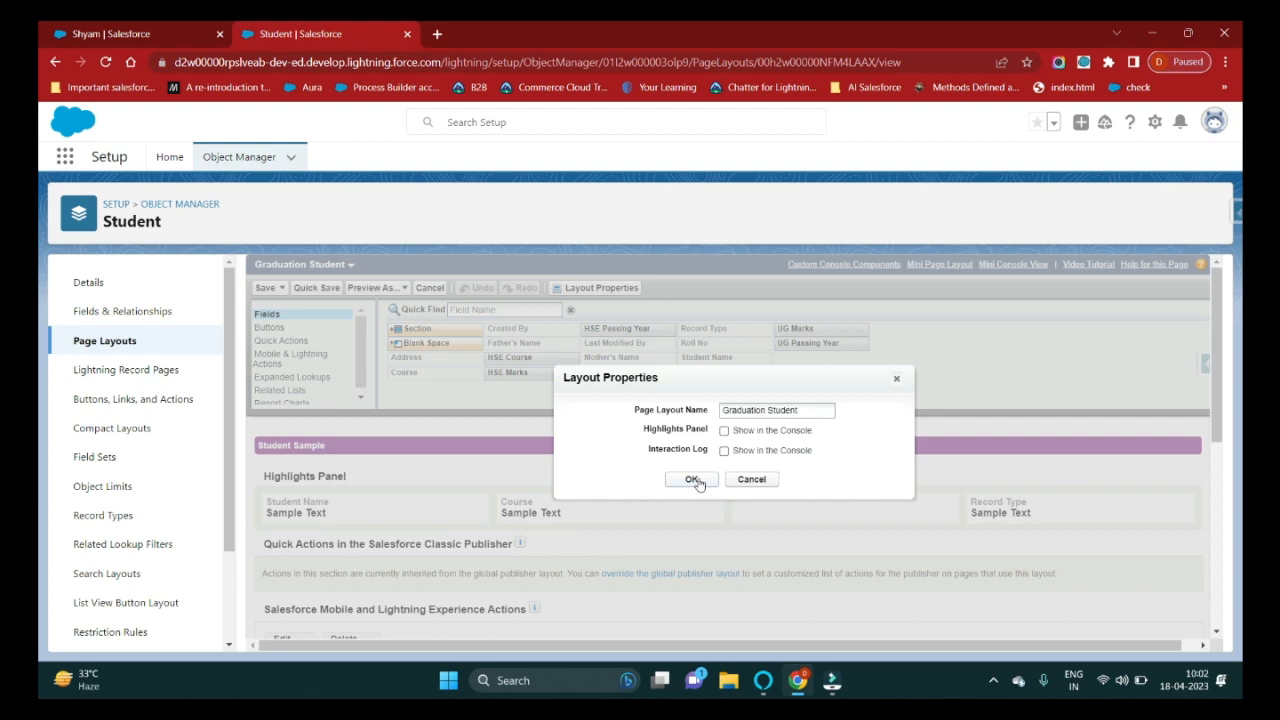
click(692, 480)
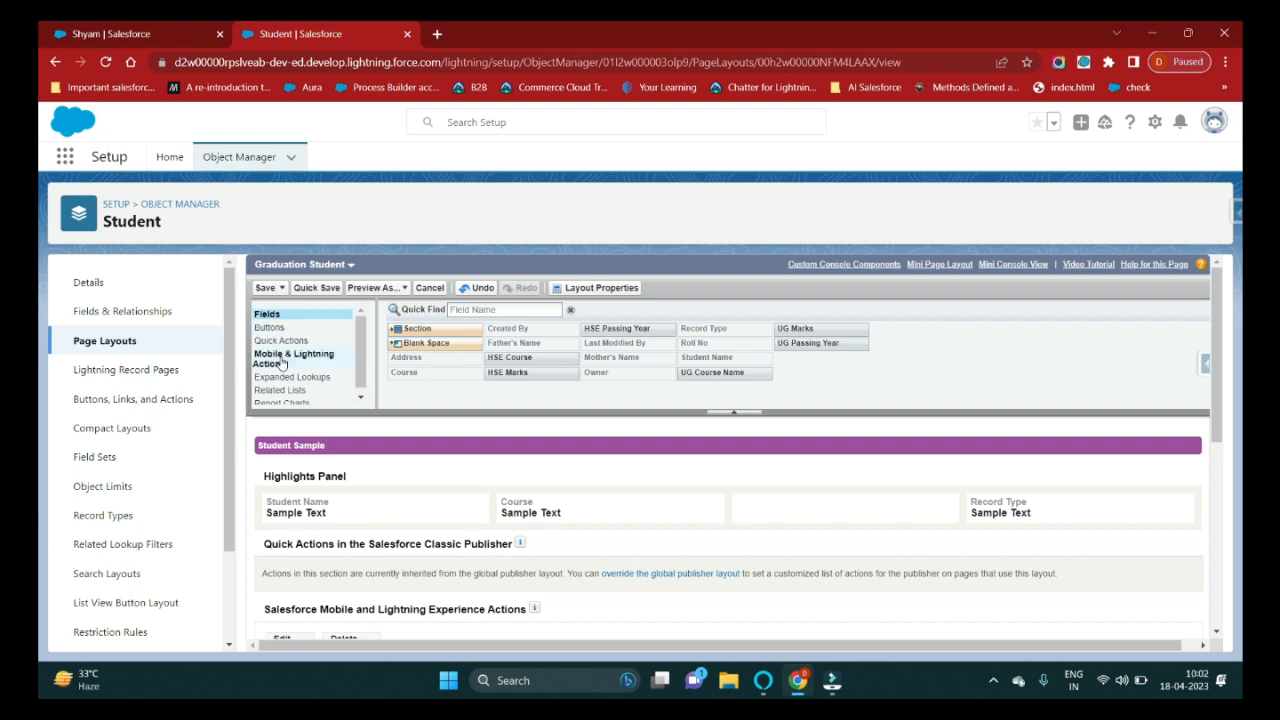
Remove the Address field from the Information section and save the Graduation Student layout.
scroll(279, 386, down, 1)
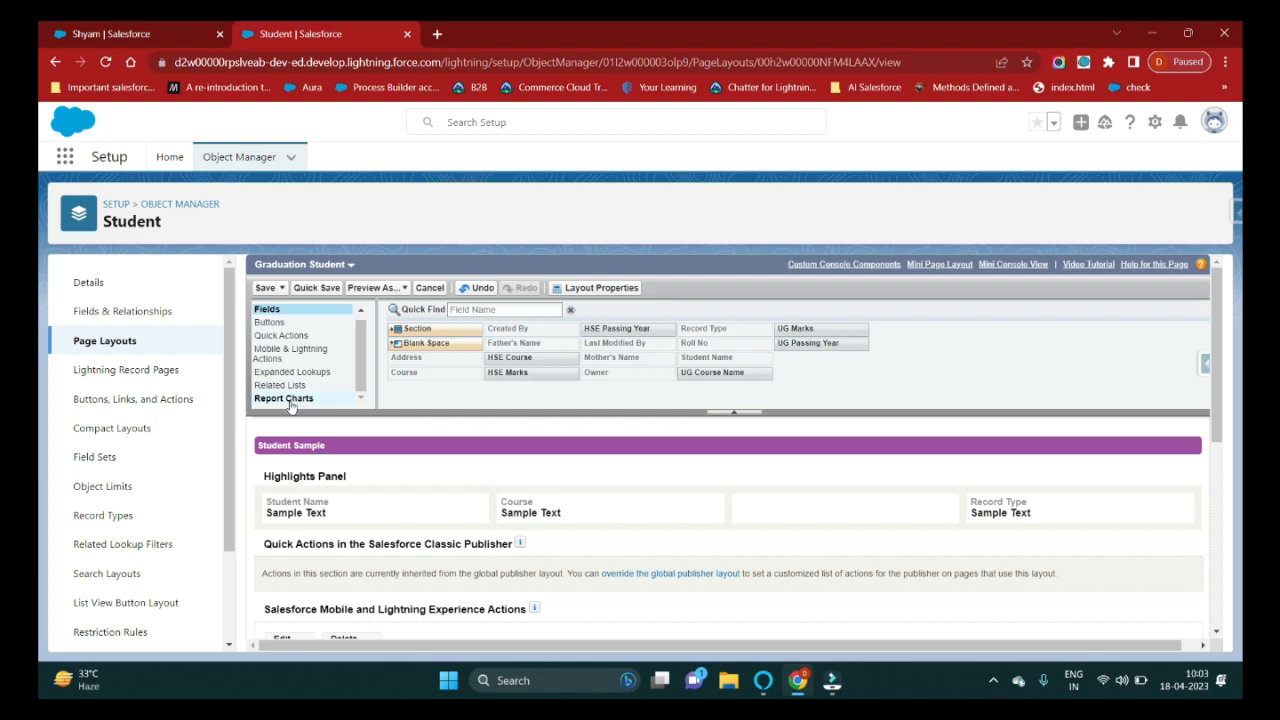
scroll(300, 398, down, 2)
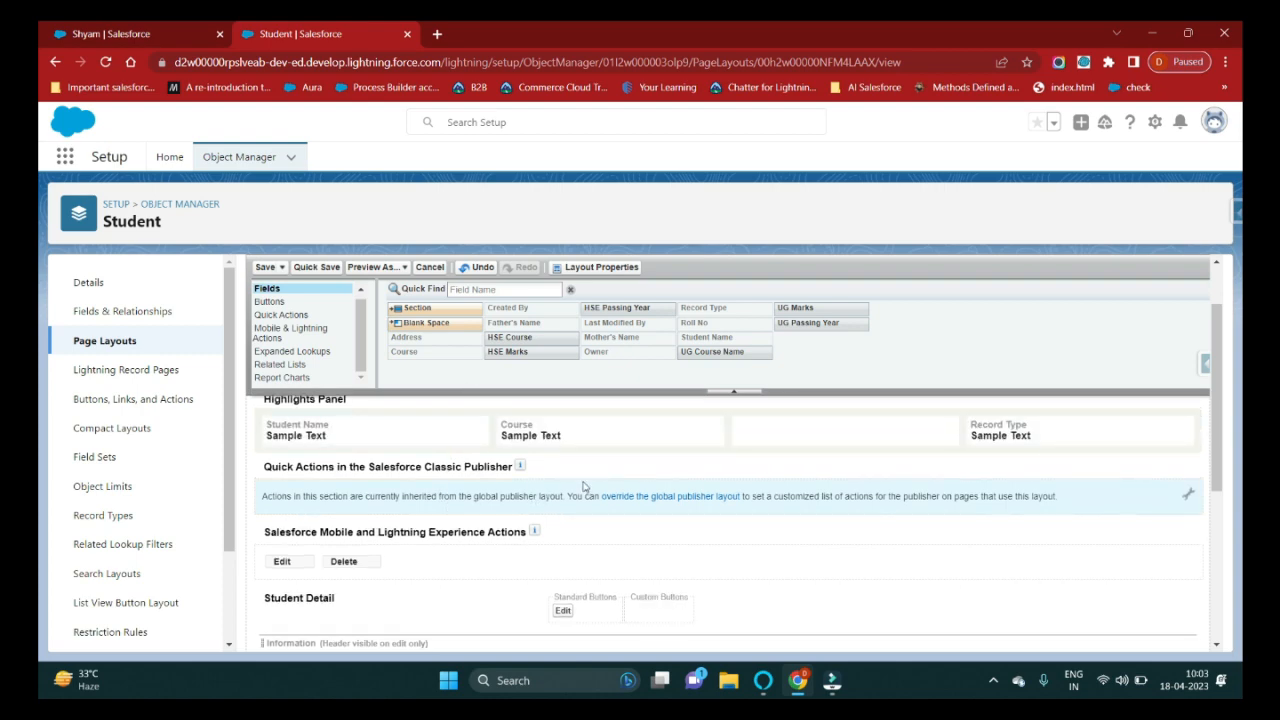
scroll(583, 486, up, 2)
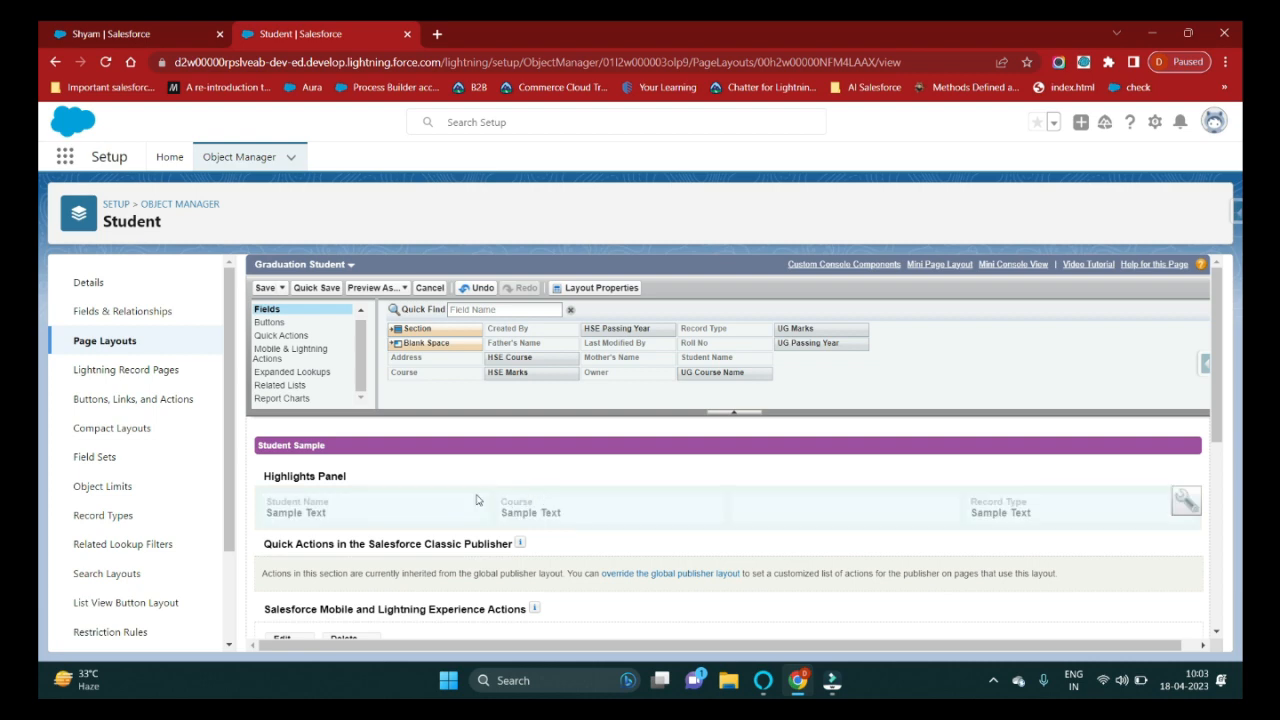
scroll(478, 527, down, 3)
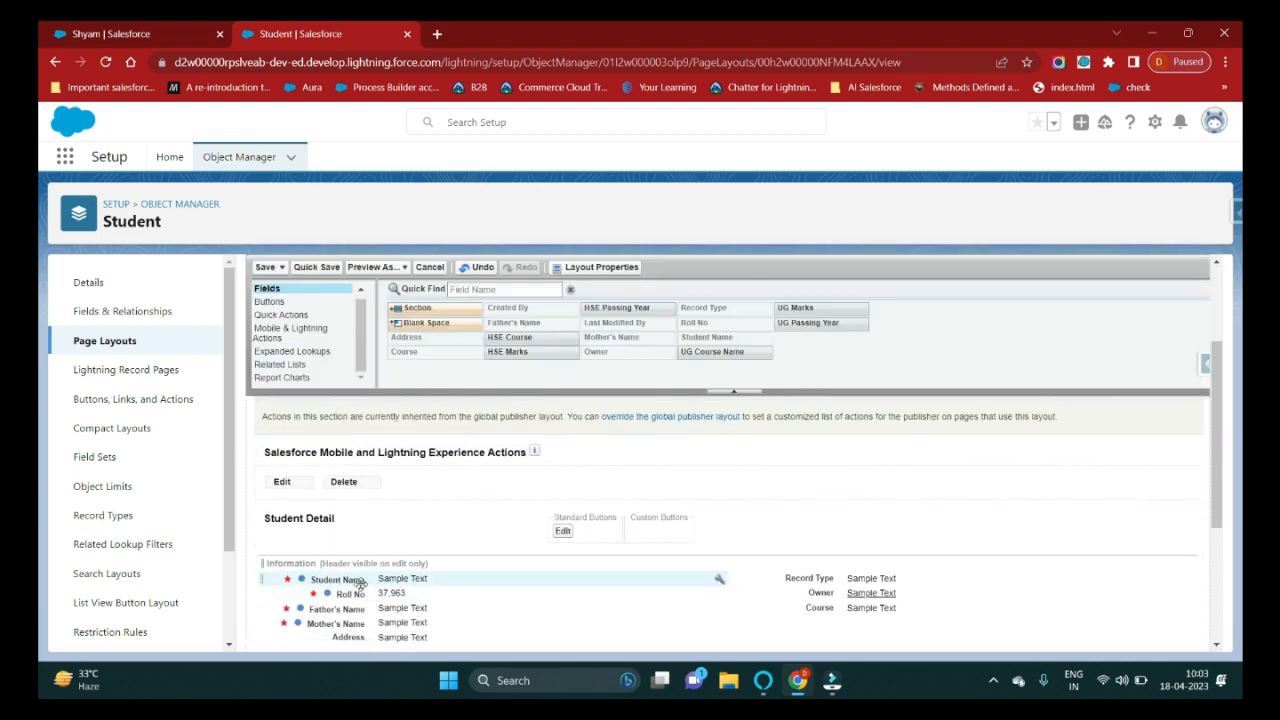
scroll(355, 580, down, 2)
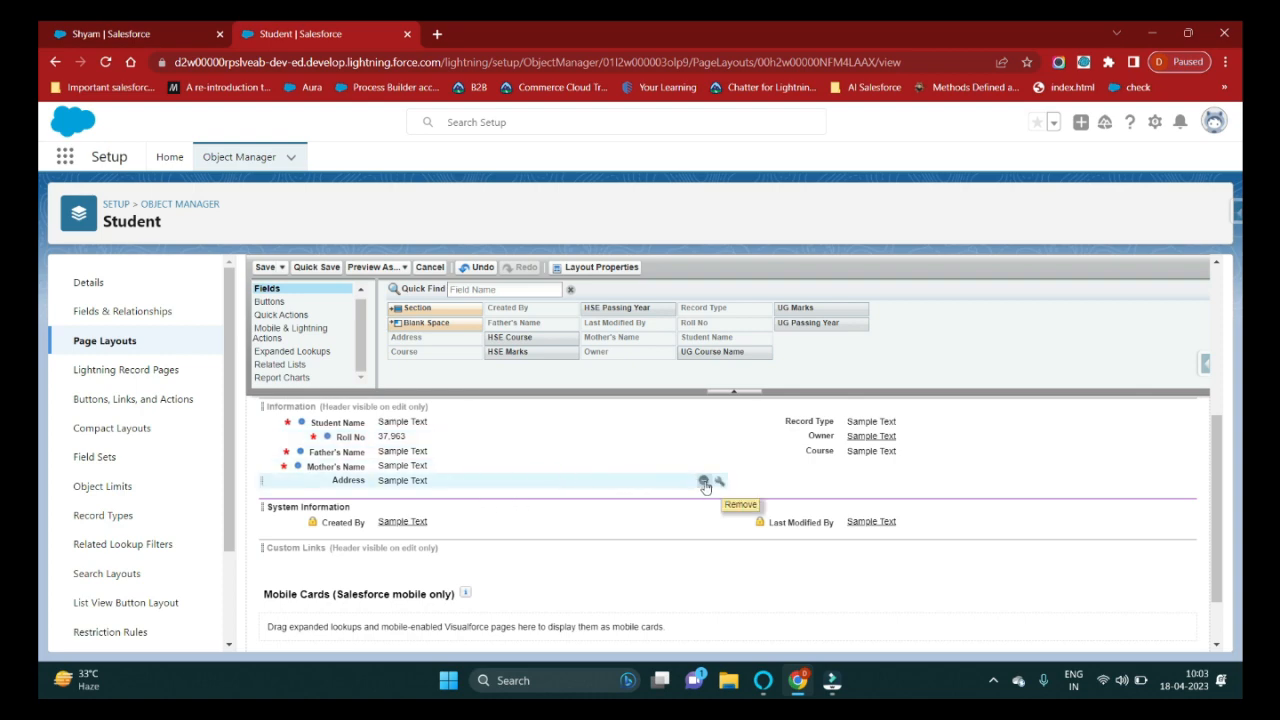
click(704, 483)
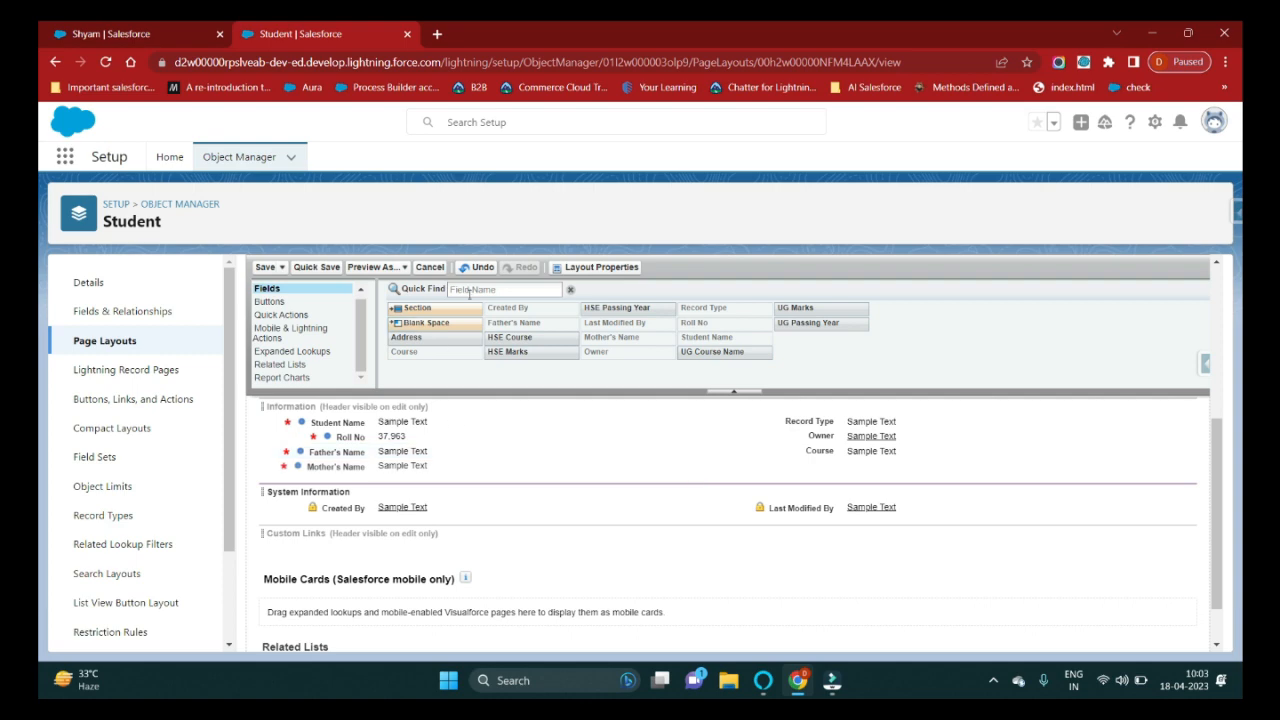
click(264, 268)
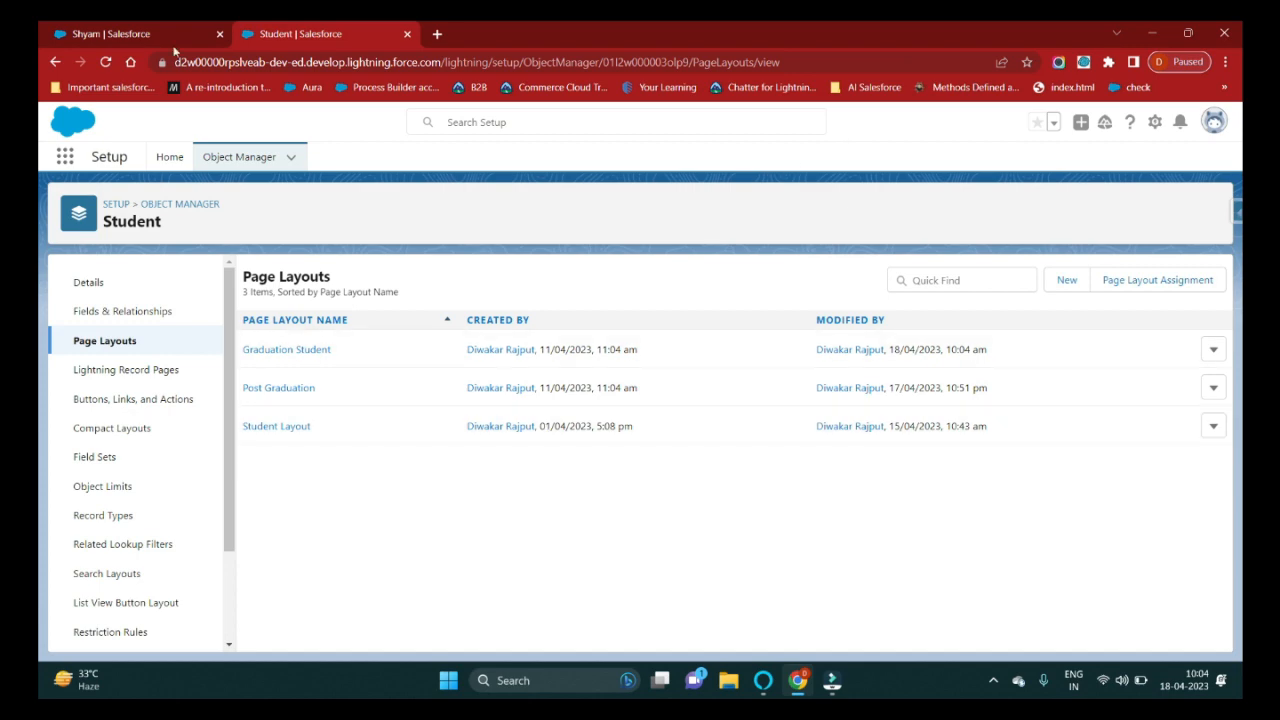
Switch to the Graduation student record and reload it.
click(133, 31)
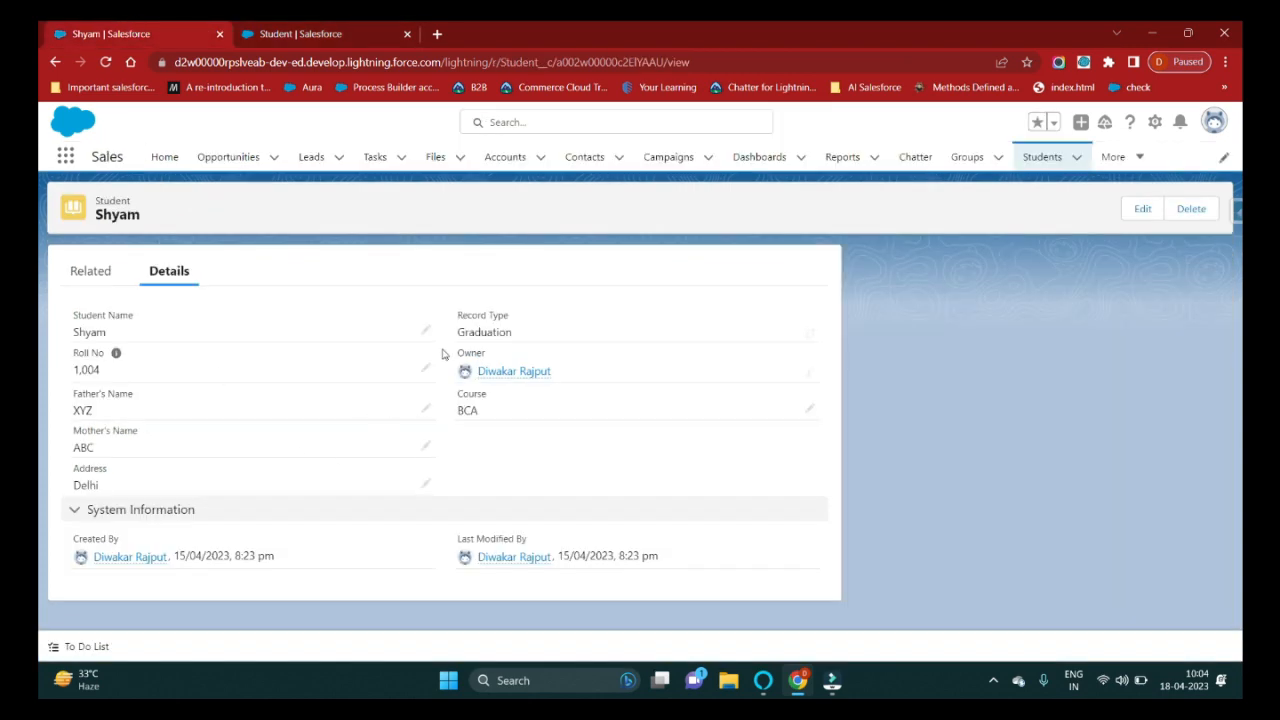
drag(459, 331, 517, 339)
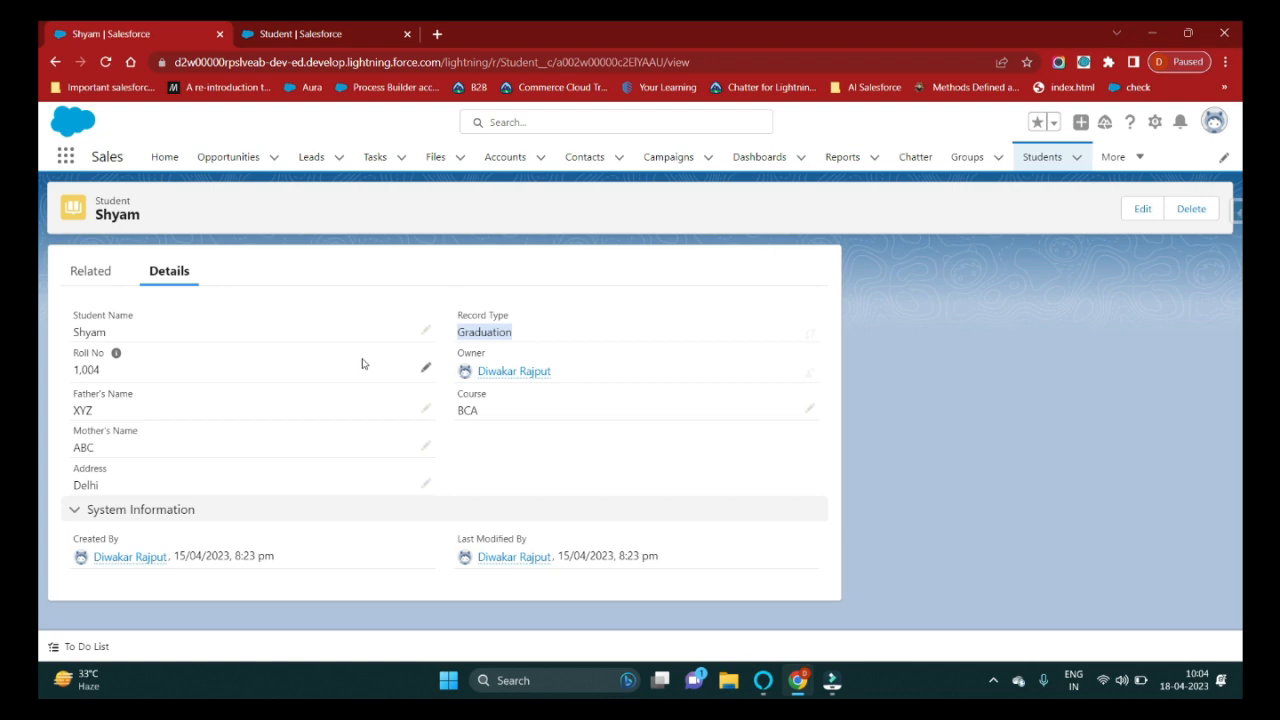
click(106, 64)
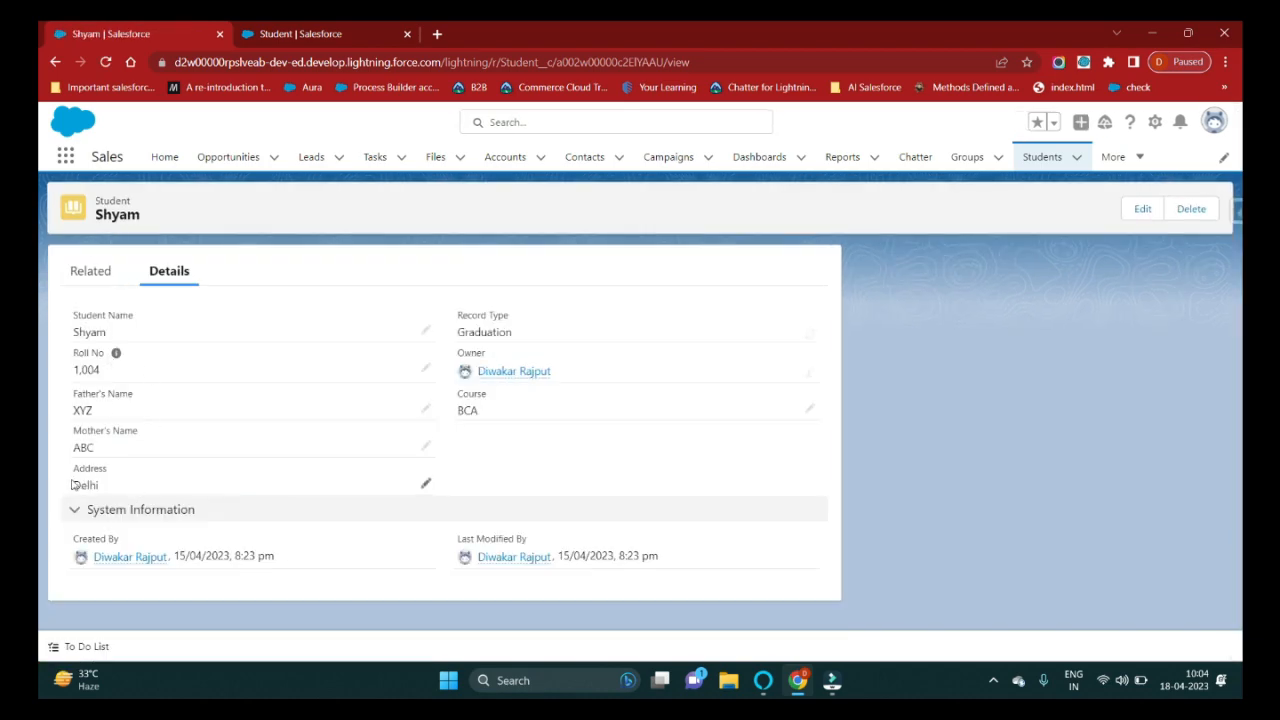
Delete the force.com and org domain cookies, reload the record, and return to the layouts list.
click(162, 62)
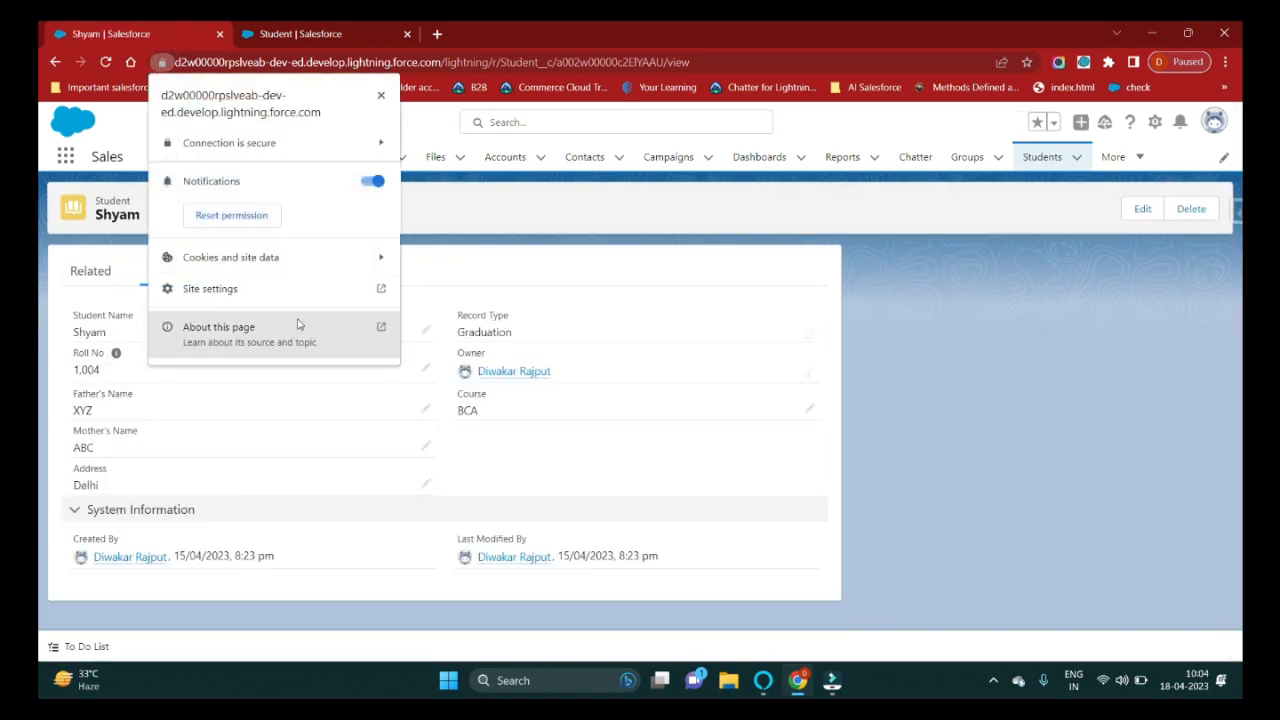
click(305, 260)
click(340, 262)
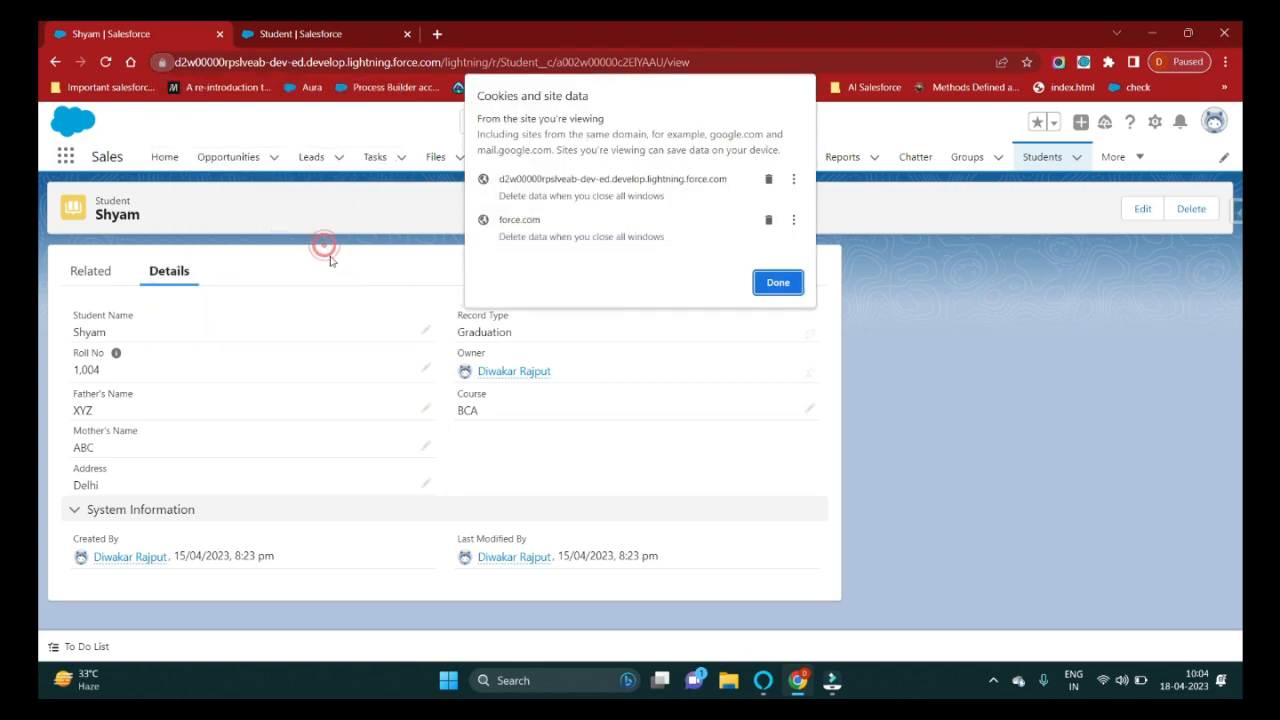
click(768, 219)
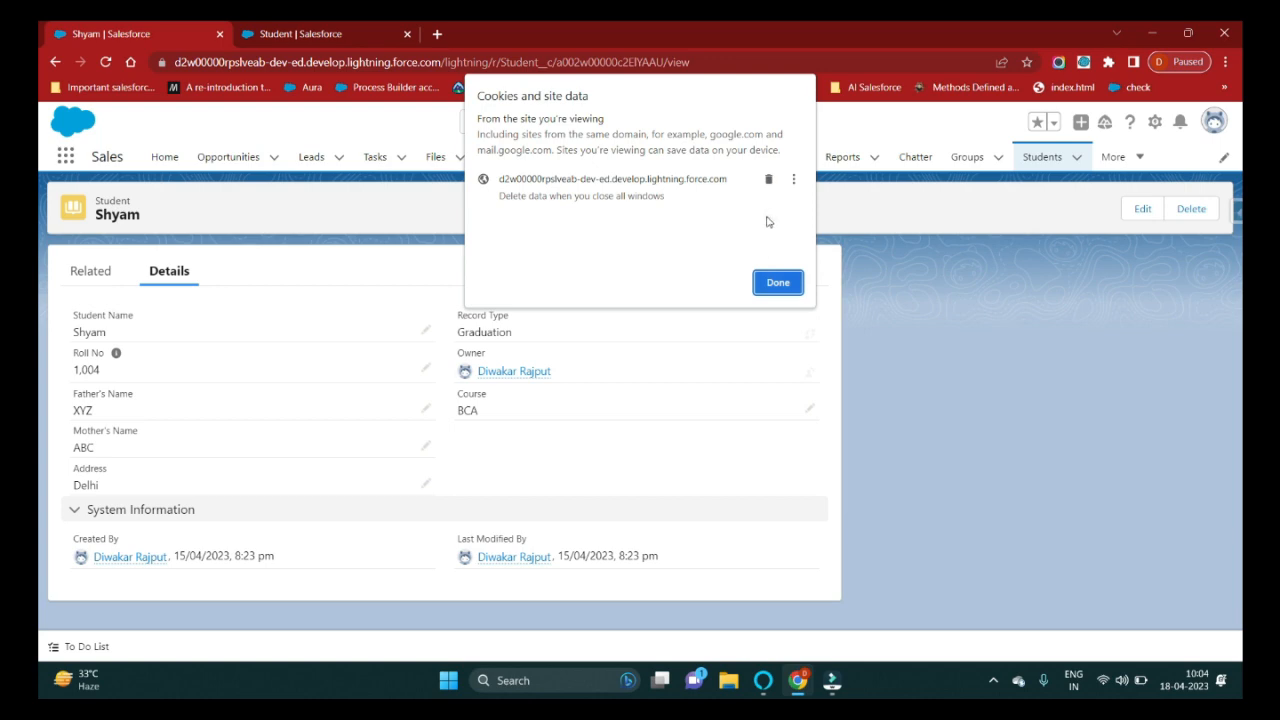
click(768, 178)
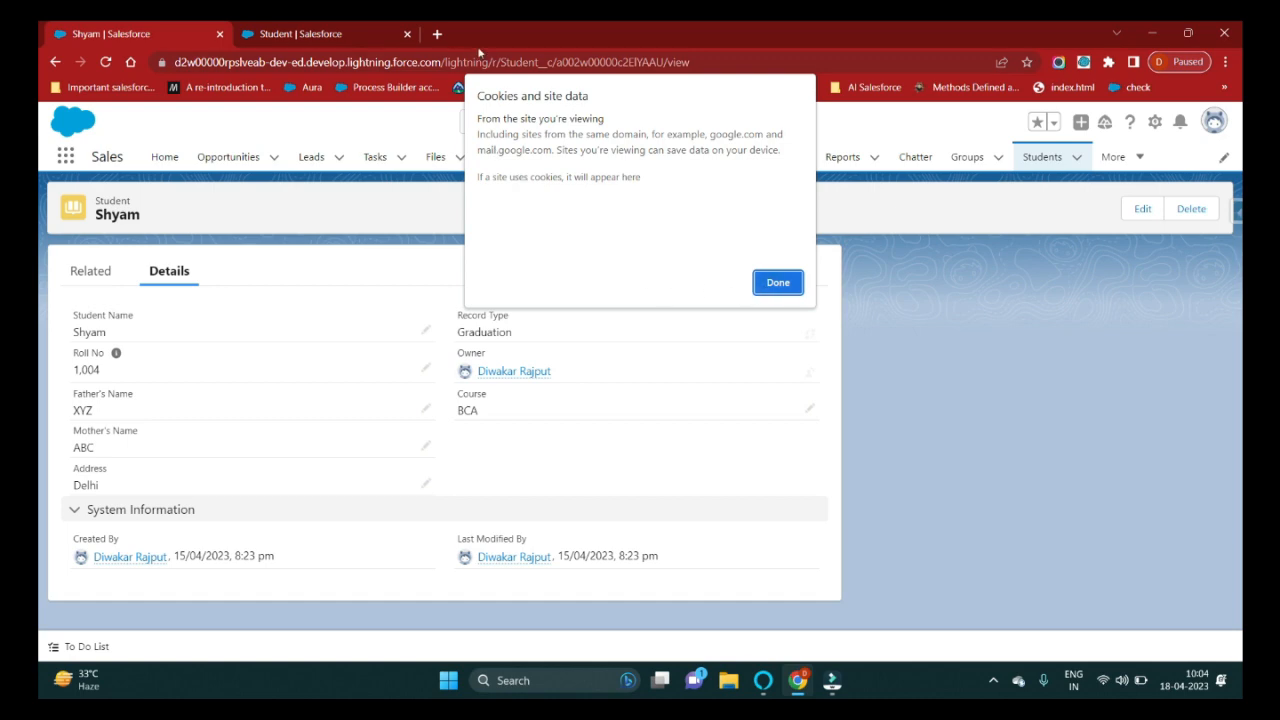
click(778, 282)
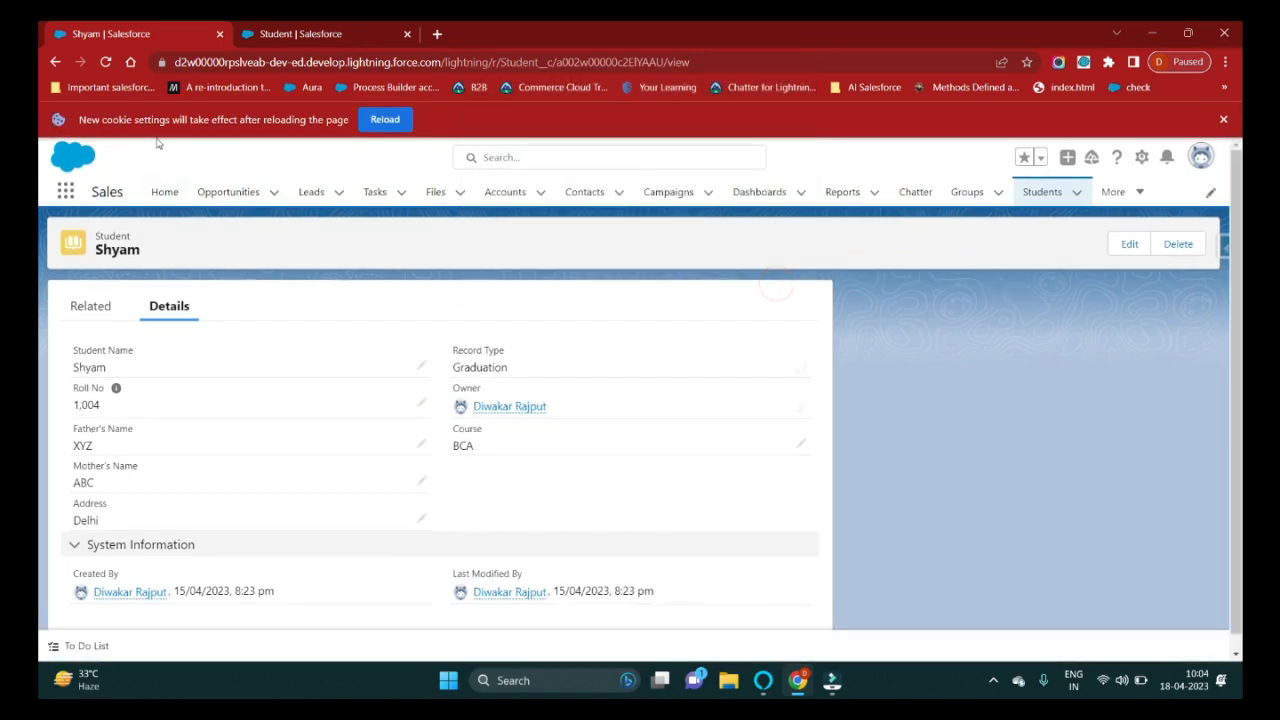
click(376, 120)
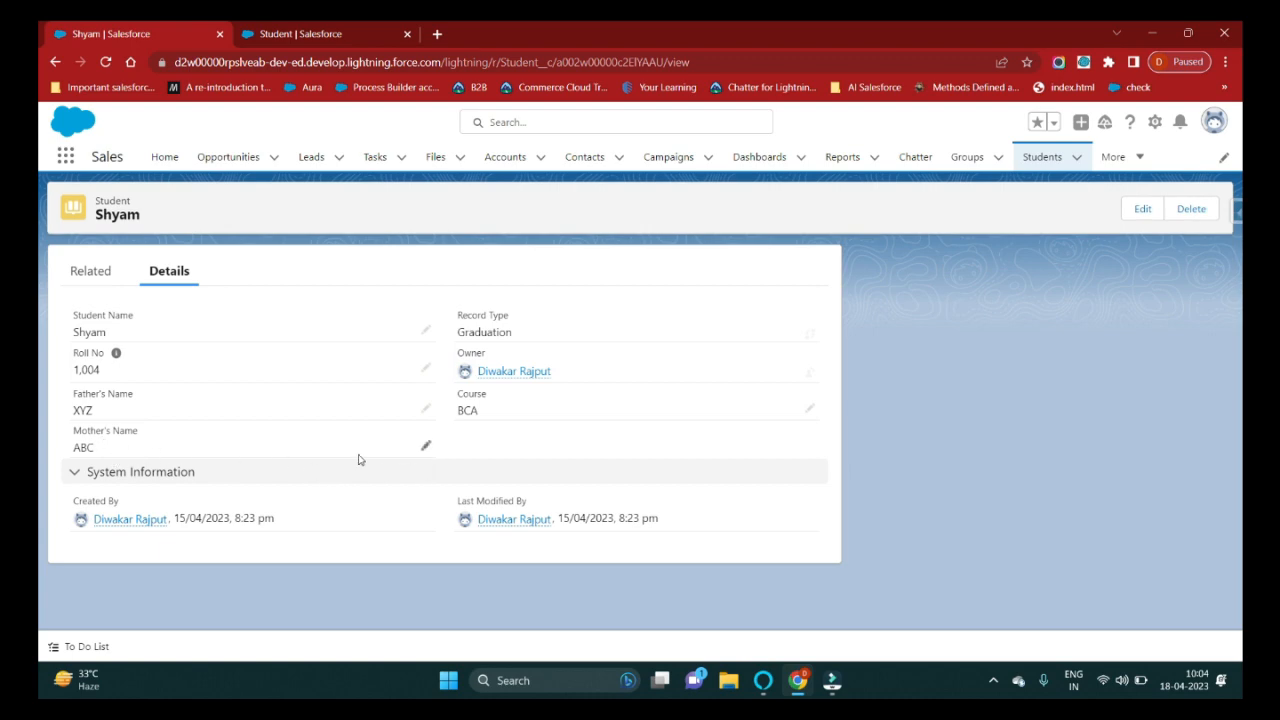
click(293, 34)
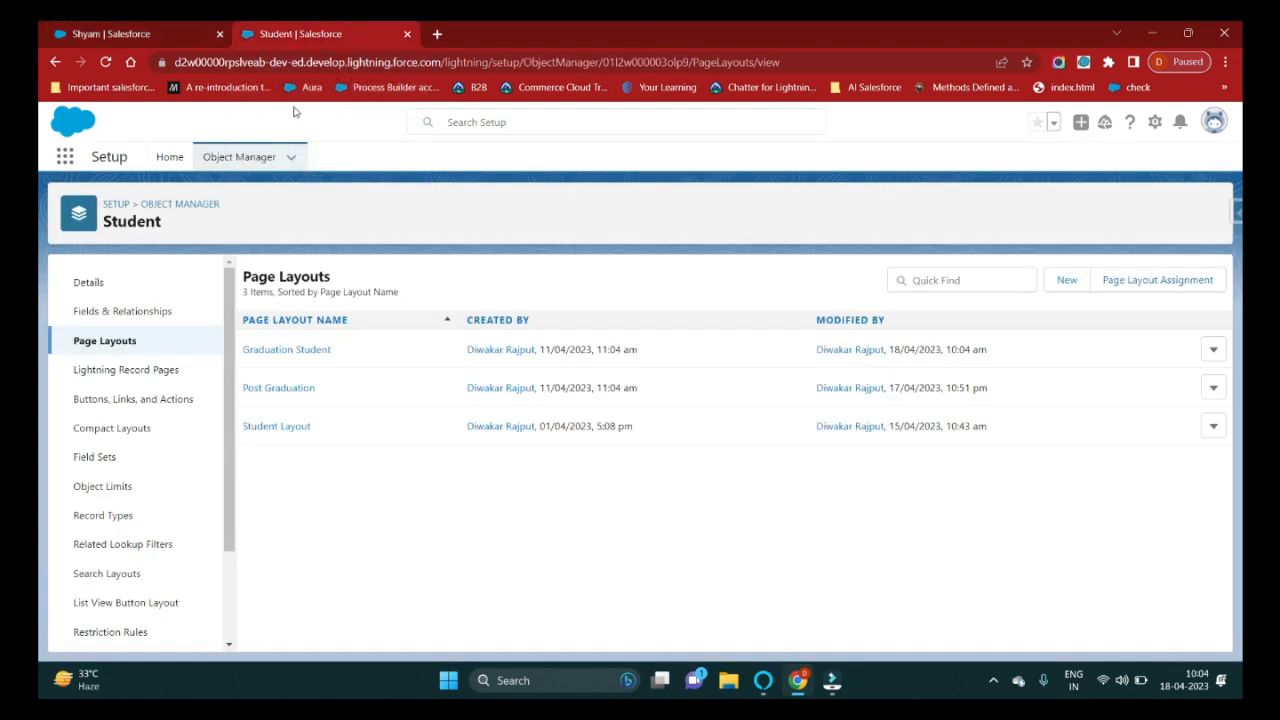
Place Address, HSE Course and HSE Passing Year in the Information section and save the Graduation Student layout.
click(286, 350)
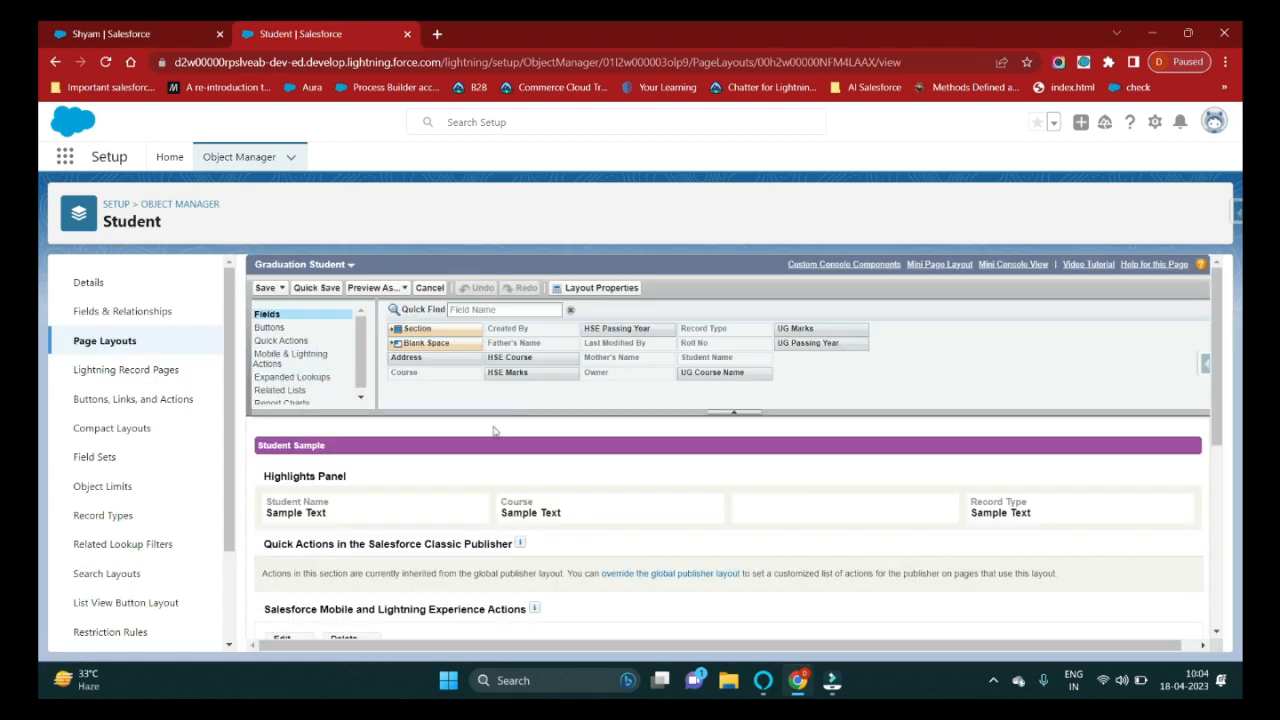
drag(416, 357, 352, 605)
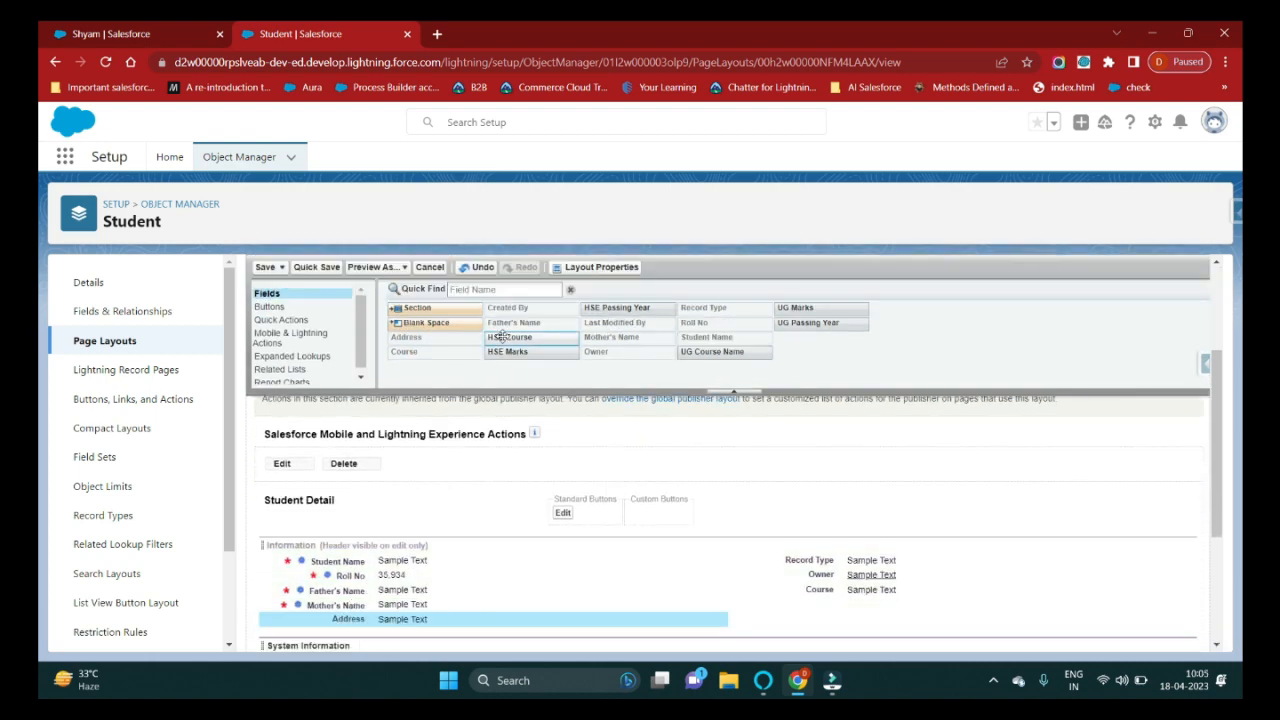
drag(505, 338, 760, 606)
drag(528, 352, 745, 560)
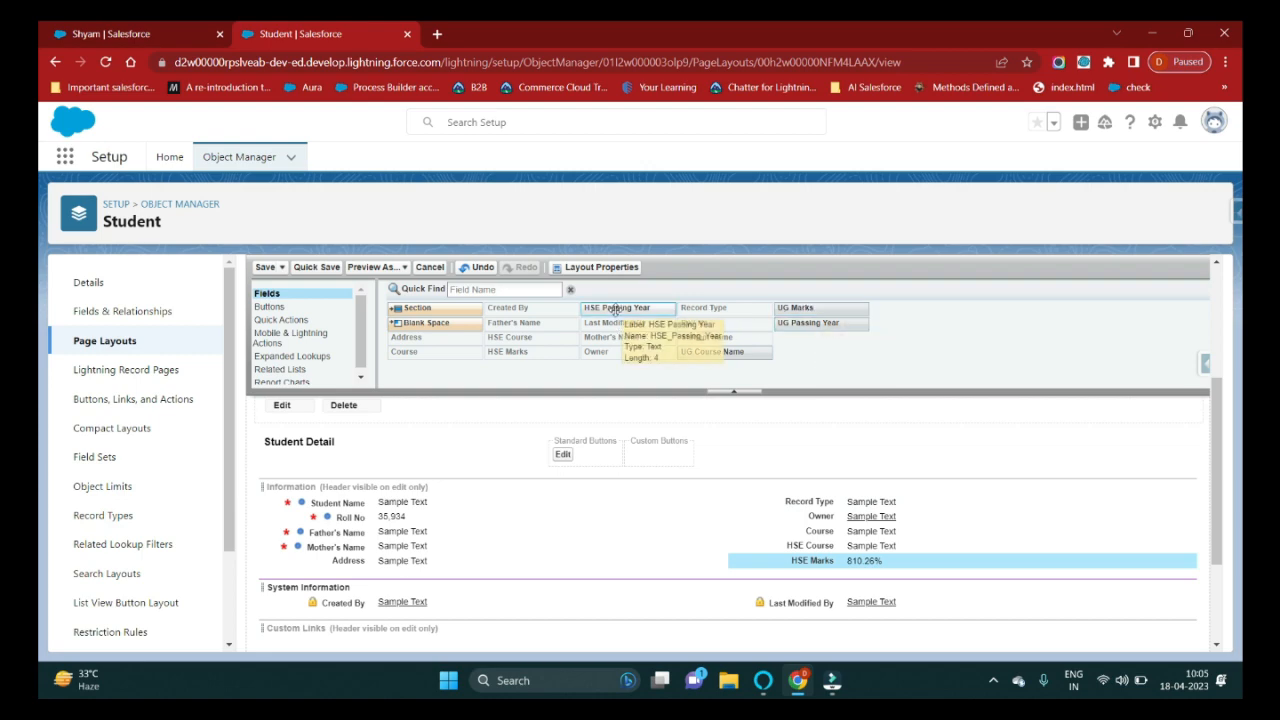
drag(616, 307, 468, 584)
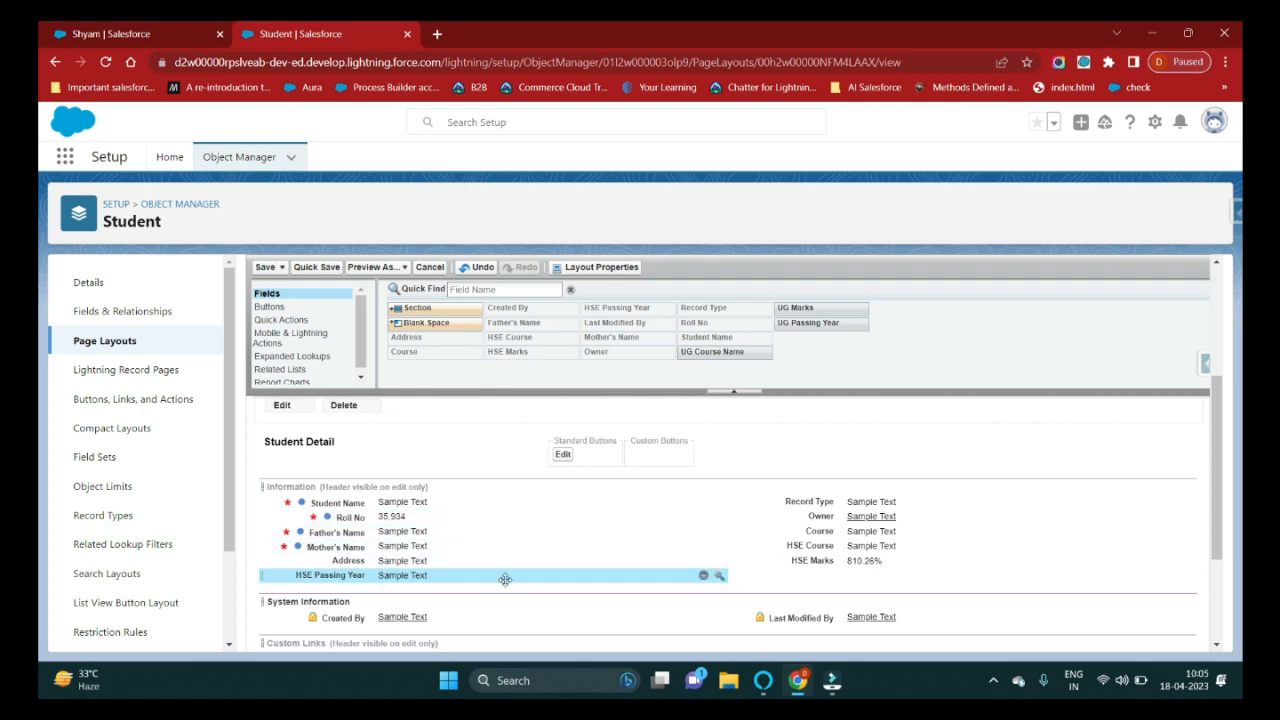
click(265, 268)
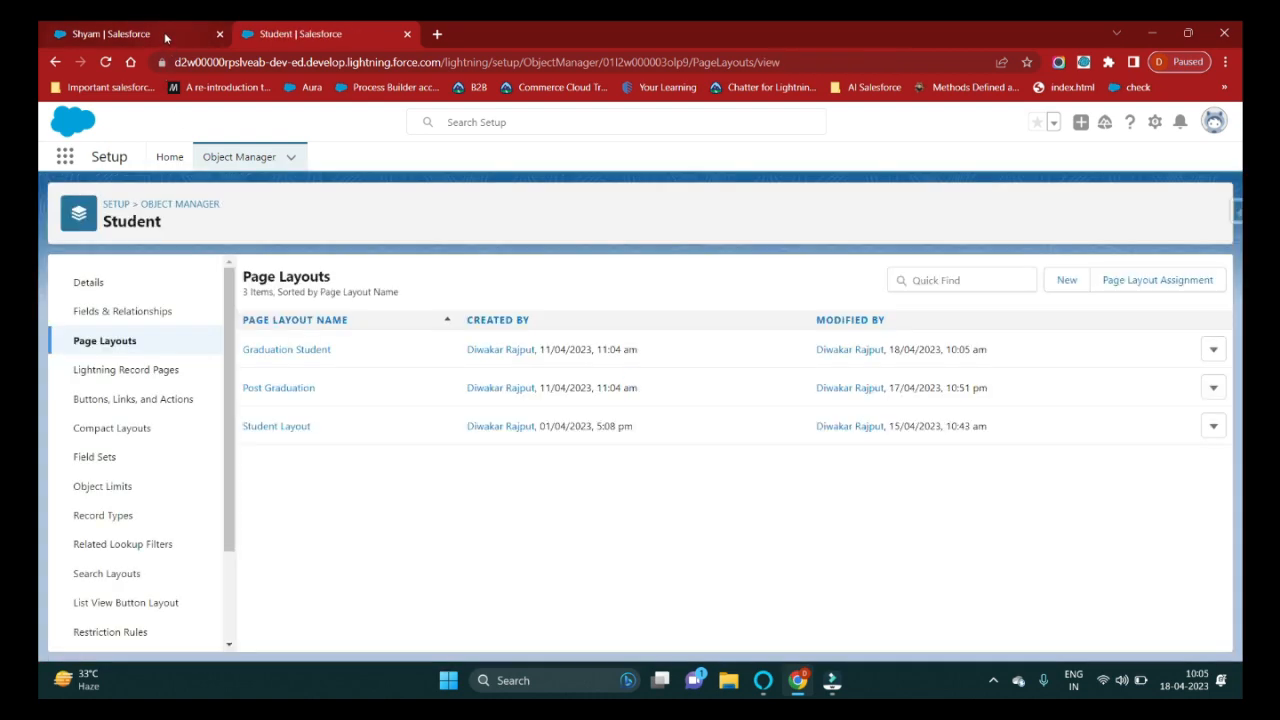
click(164, 32)
Delete the my.salesforce.com, salesforce.com, force.com and lightning.force.com cookies for the site.
click(161, 63)
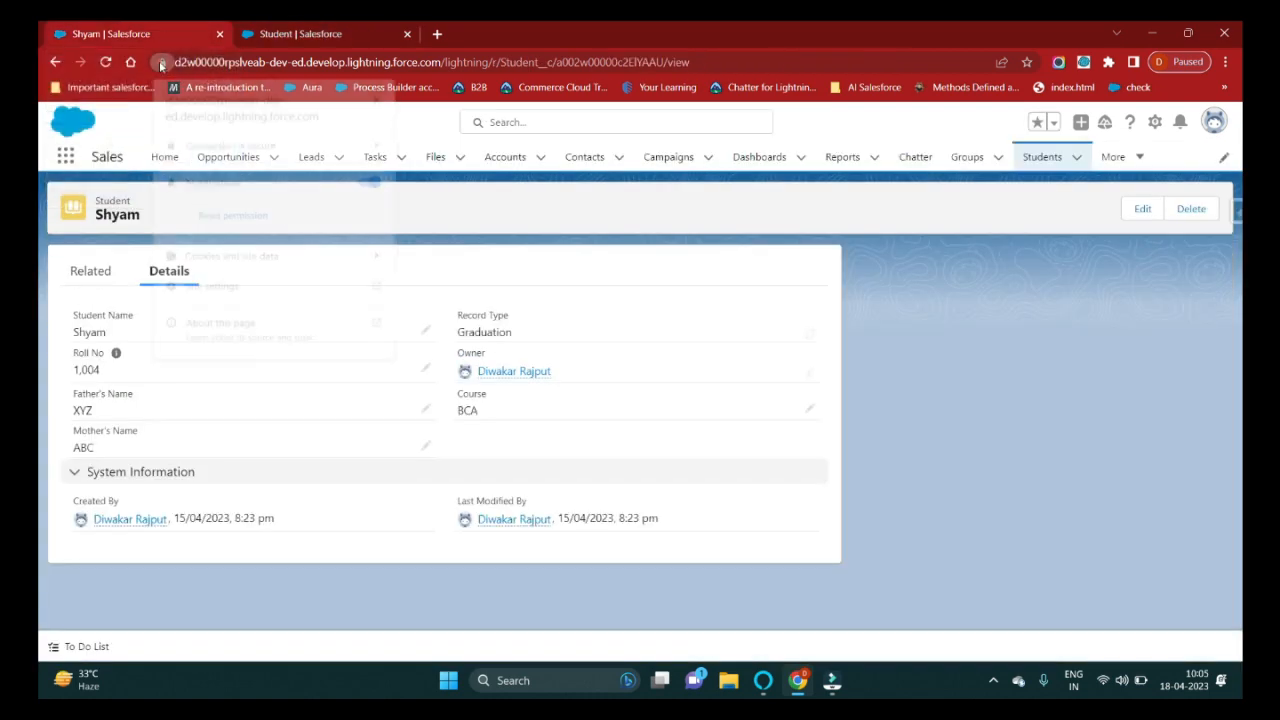
click(335, 256)
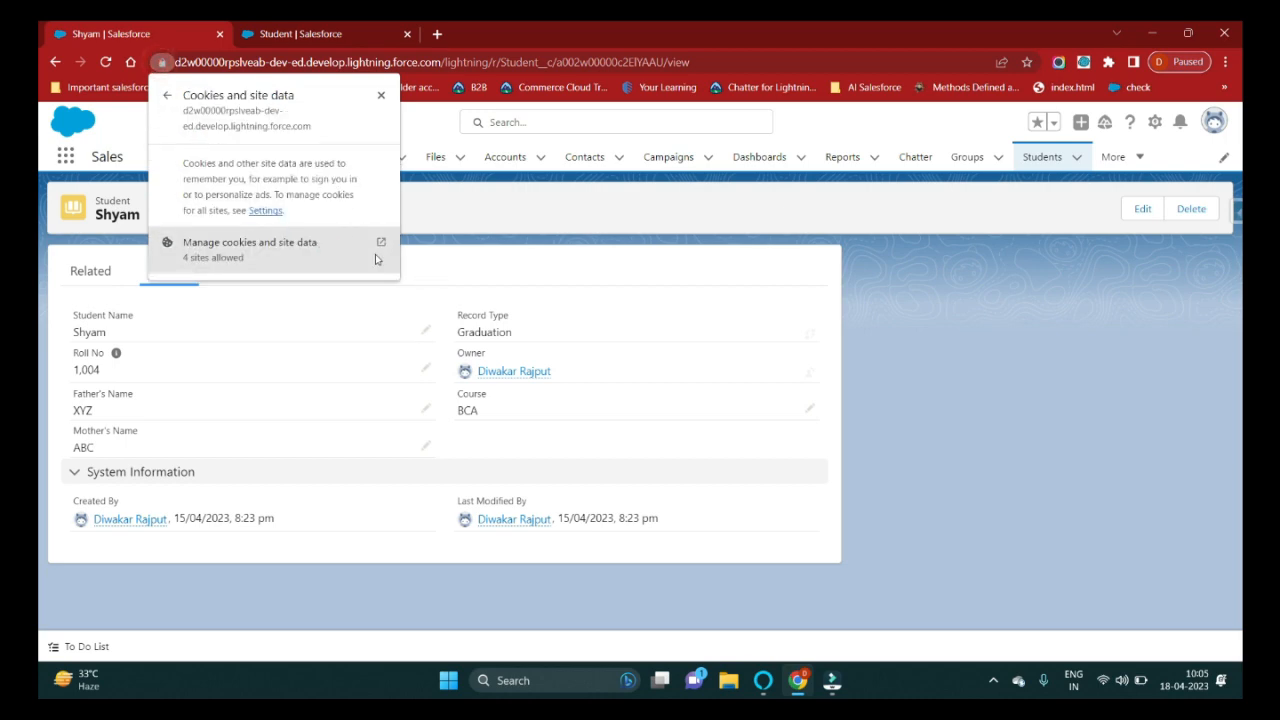
click(376, 255)
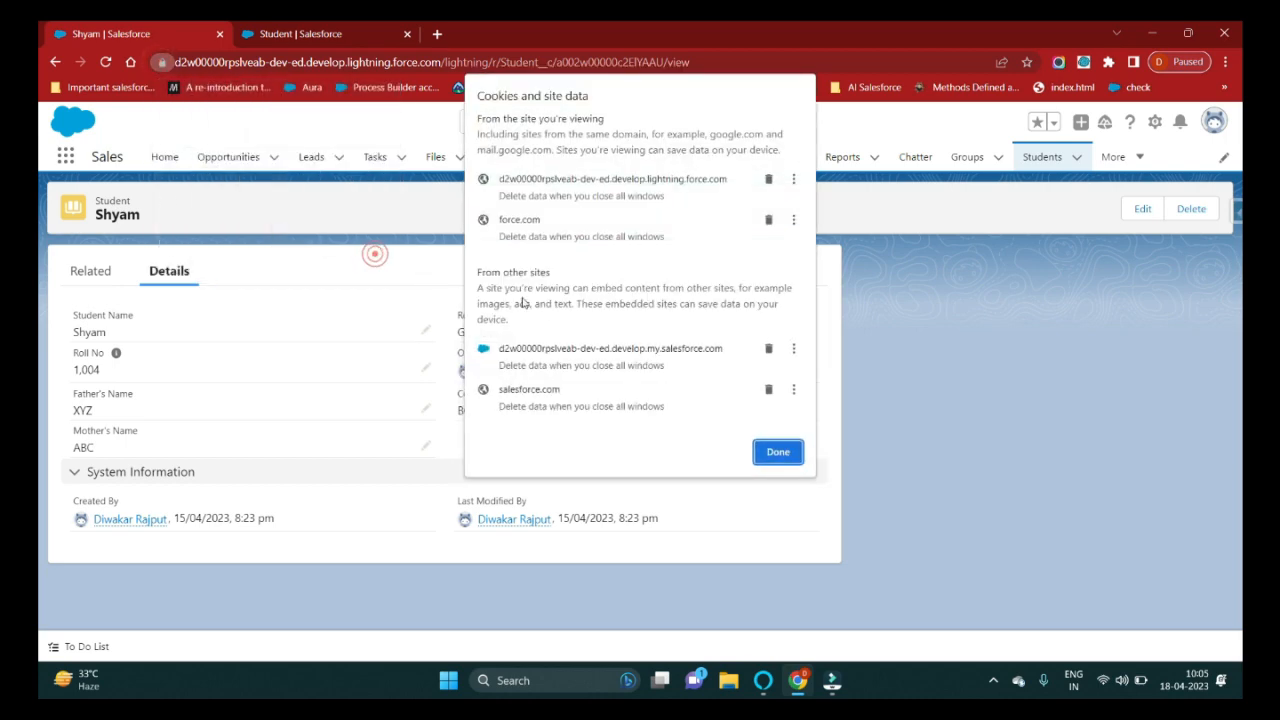
click(768, 350)
click(768, 348)
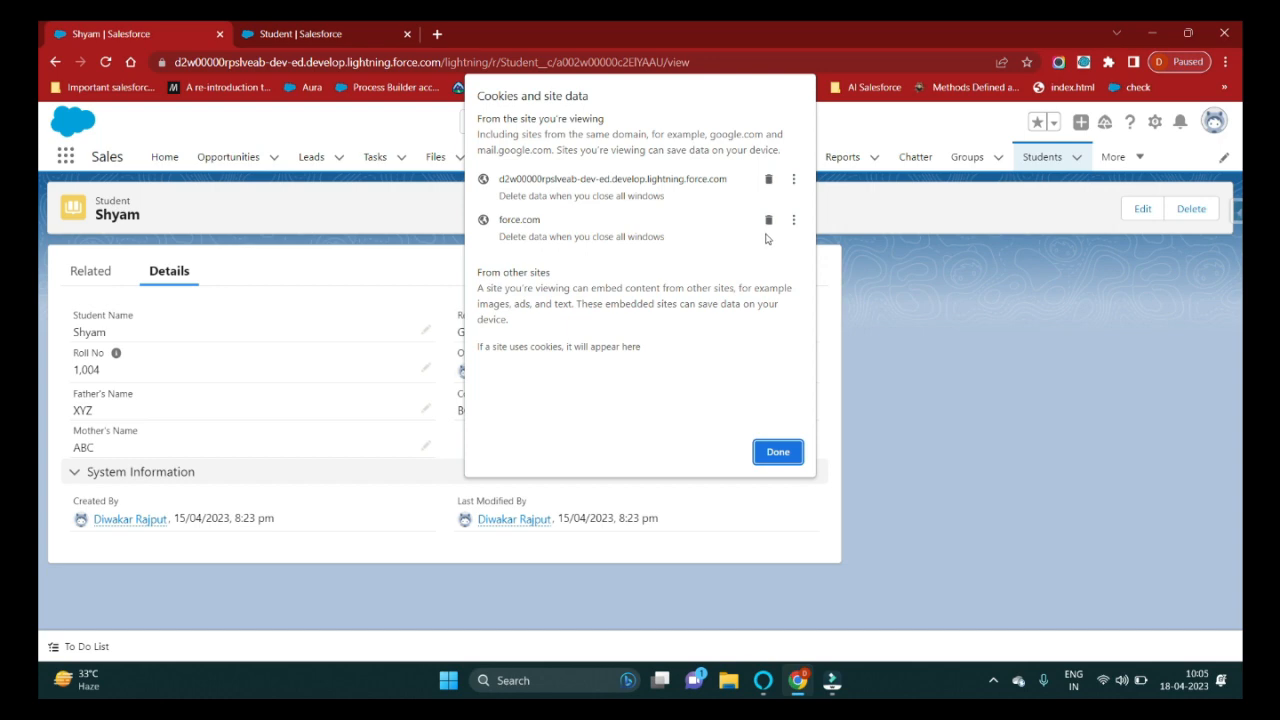
click(768, 219)
click(768, 178)
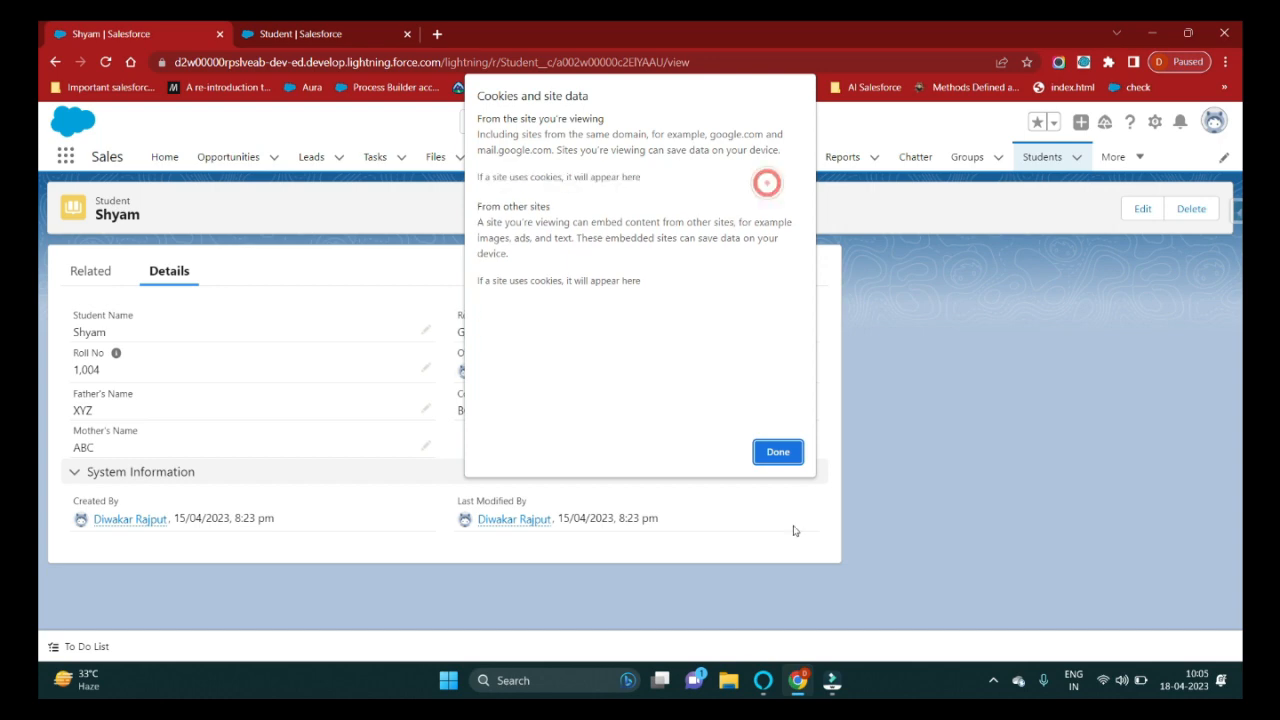
click(778, 452)
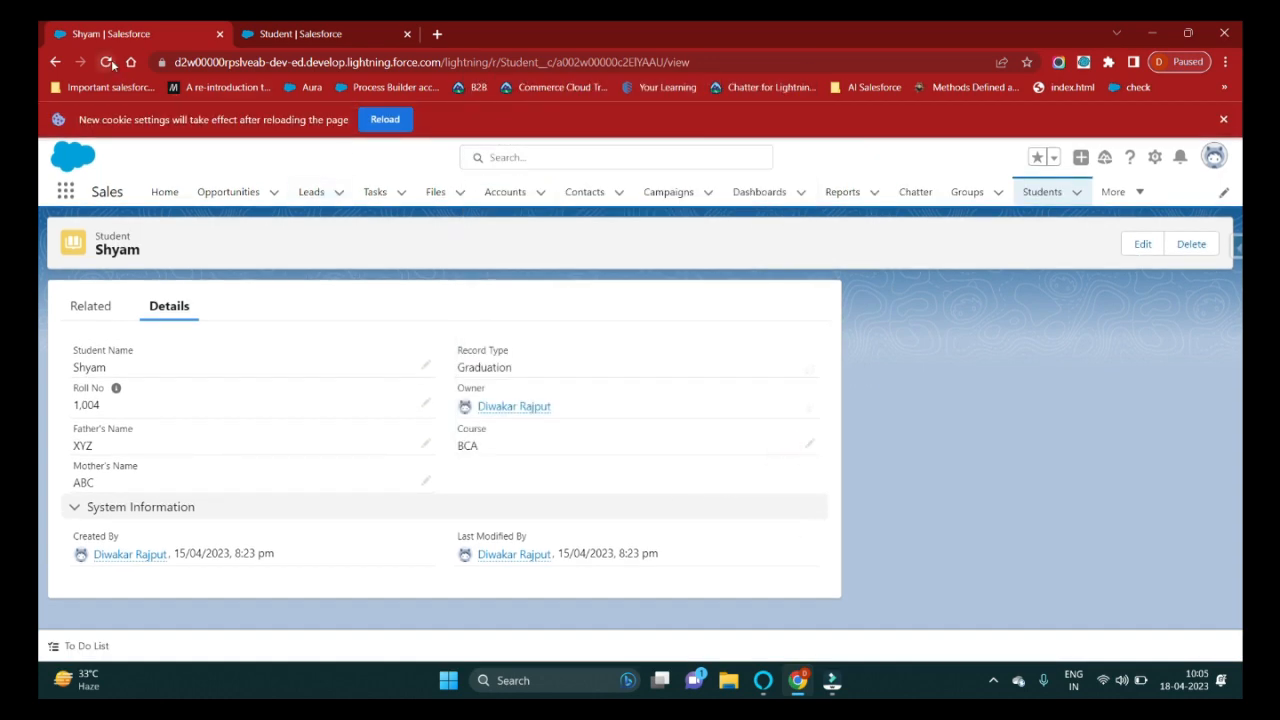
Reload the page, log back in, and check the HSE Course field on the record.
click(108, 62)
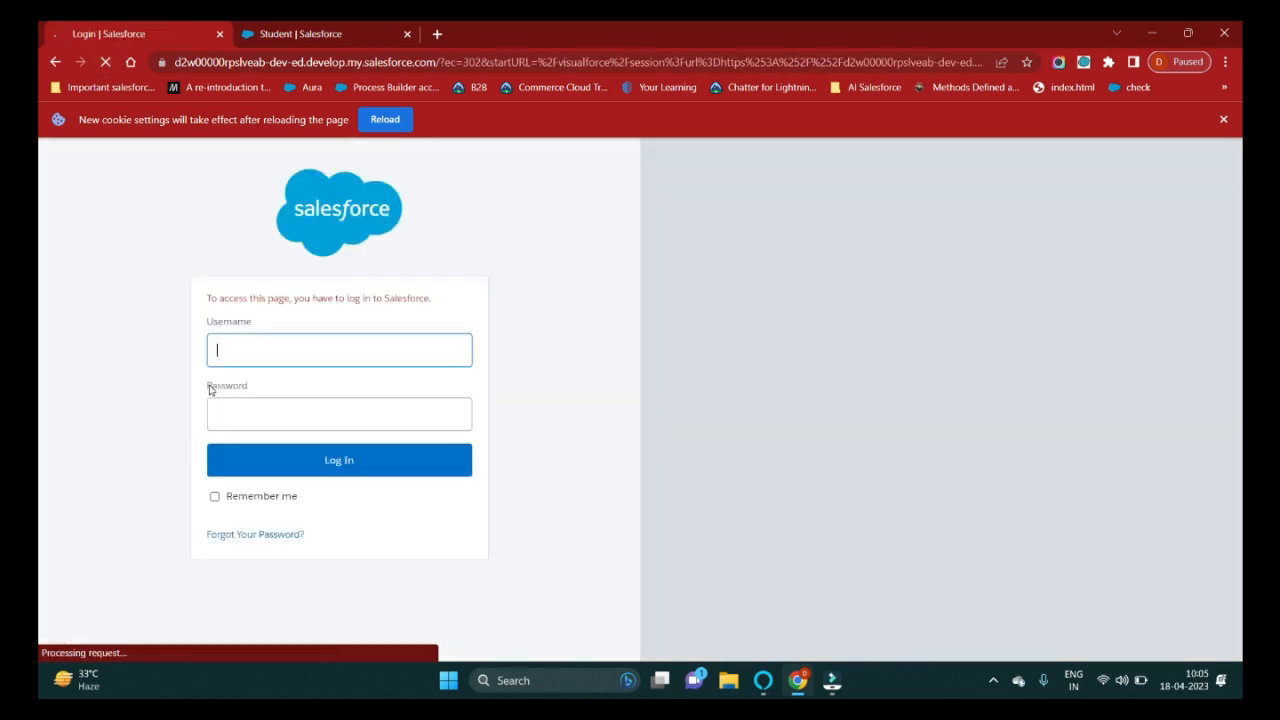
click(303, 456)
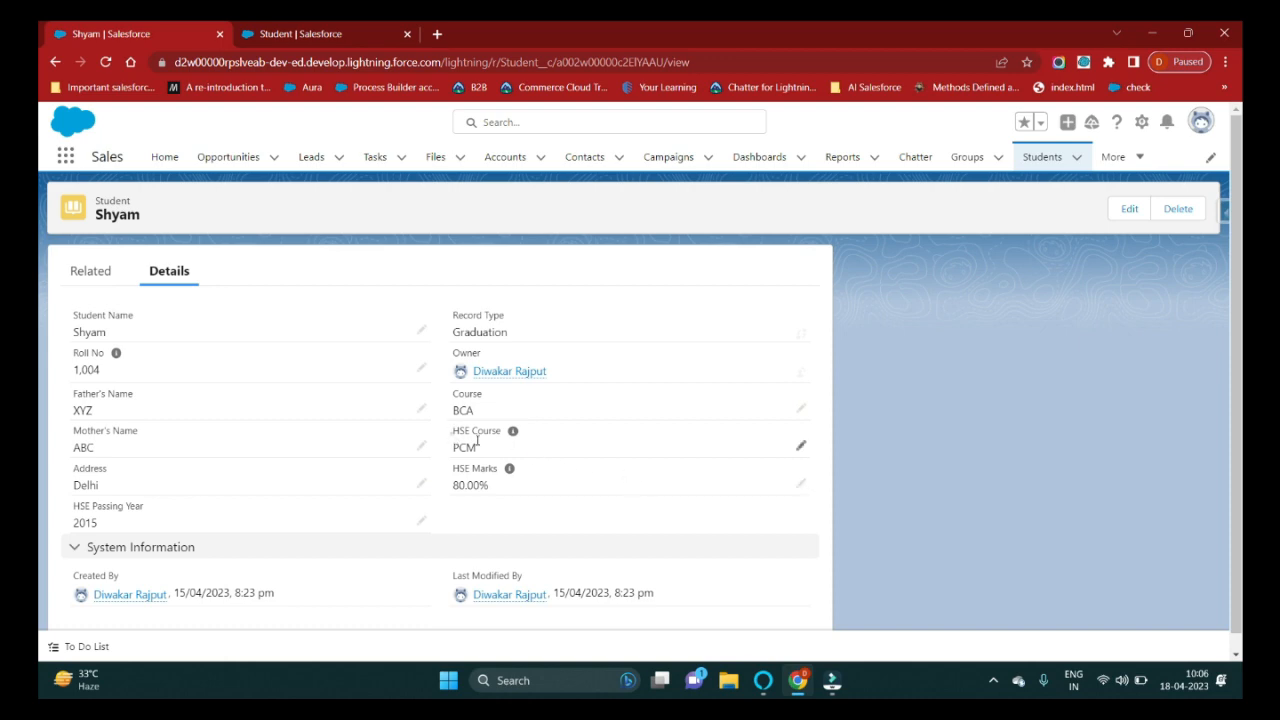
drag(449, 430, 537, 443)
Open the Graduation Student layout and make HSE Course a required field.
click(276, 27)
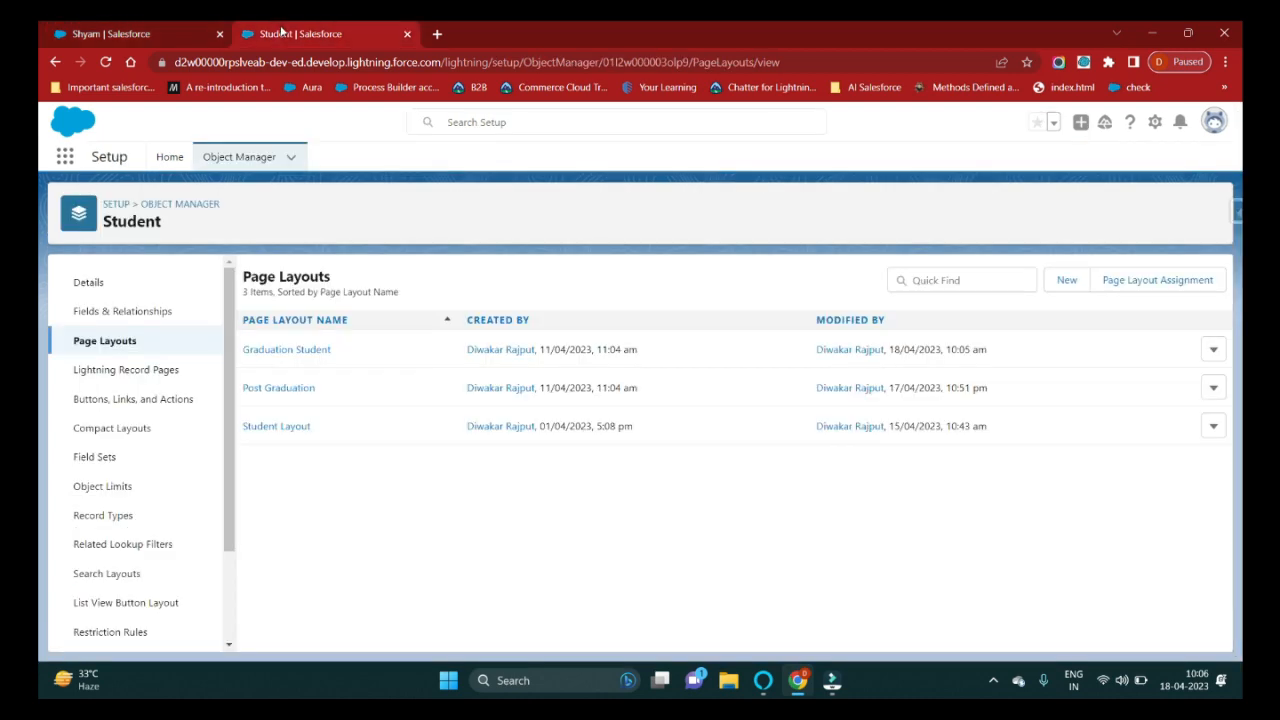
click(255, 348)
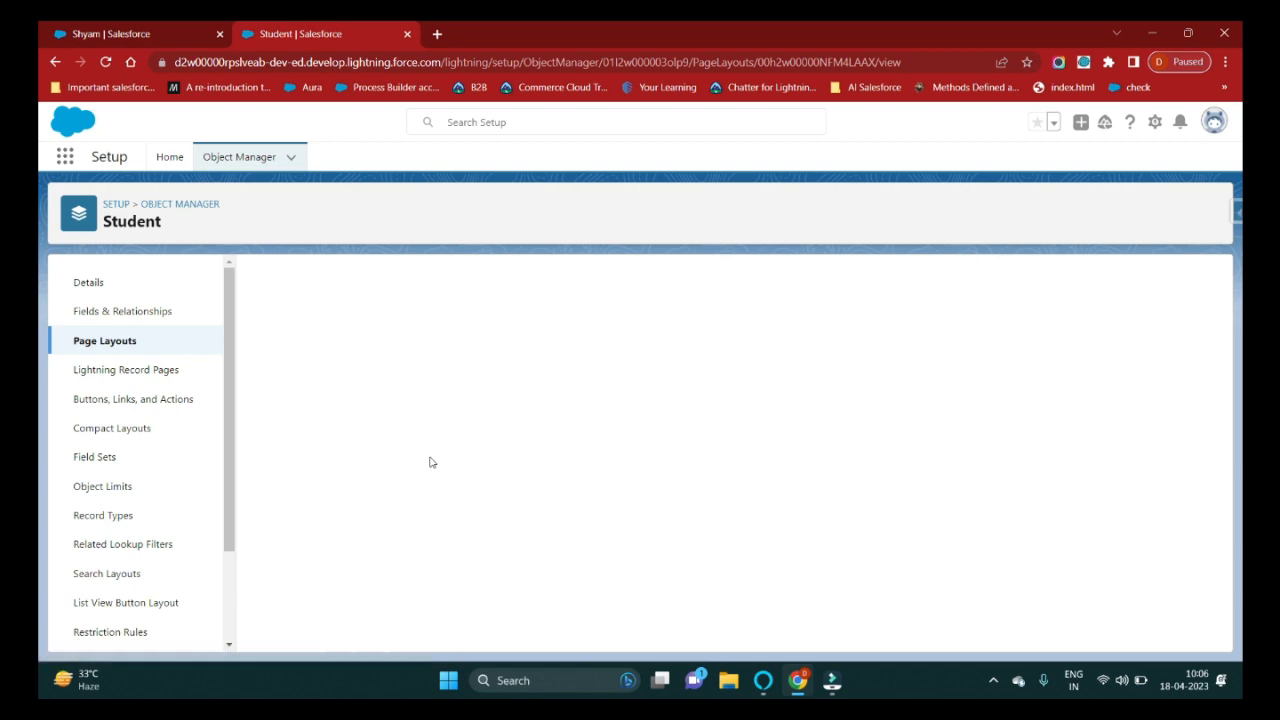
scroll(447, 488, down, 5)
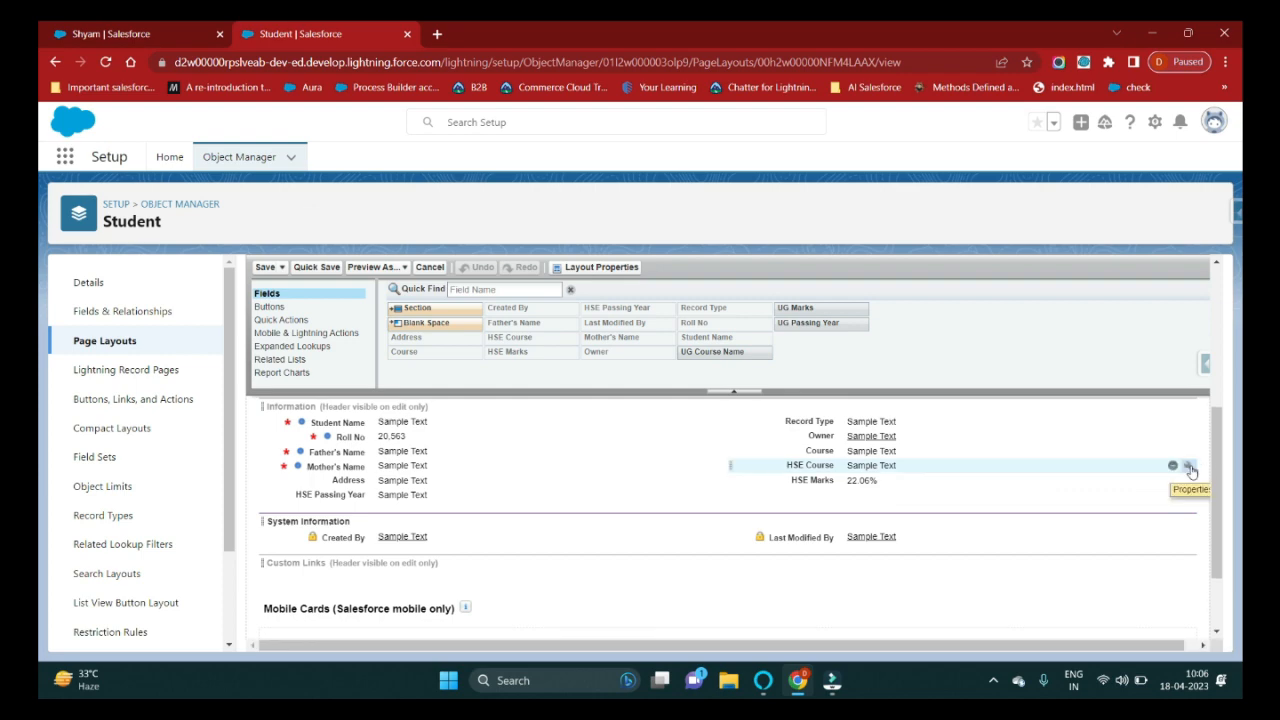
click(1189, 468)
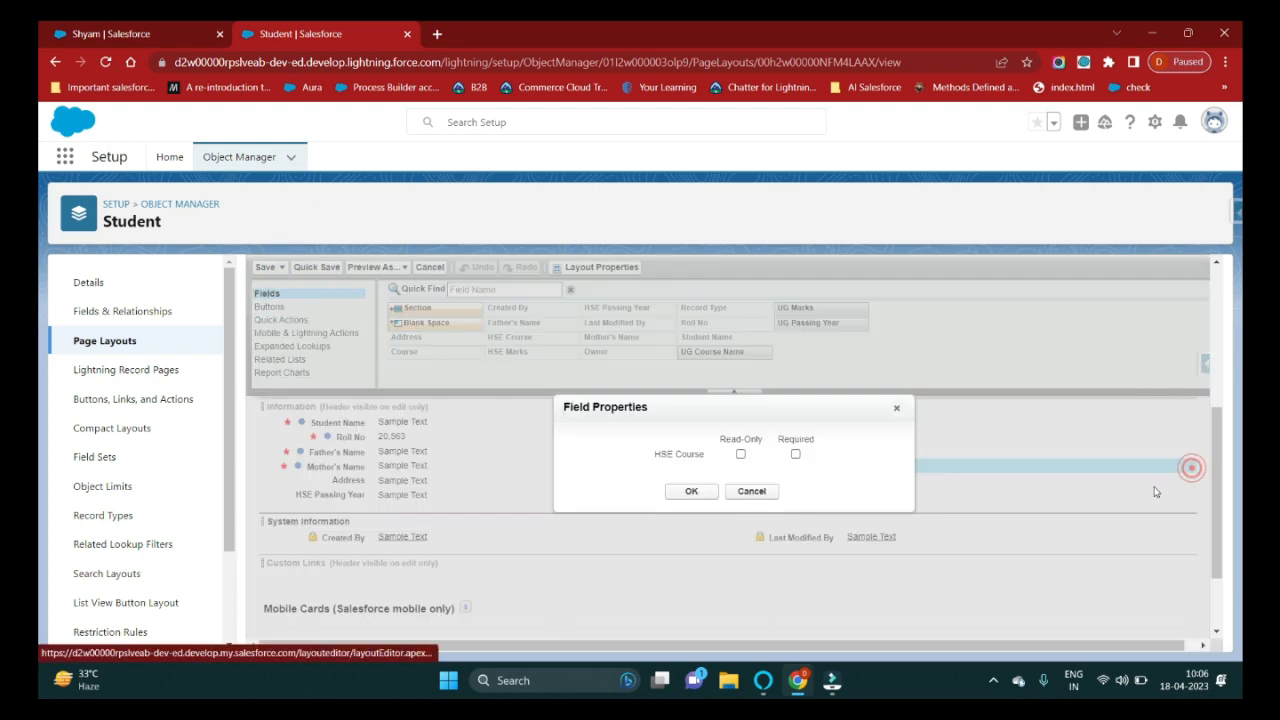
click(796, 455)
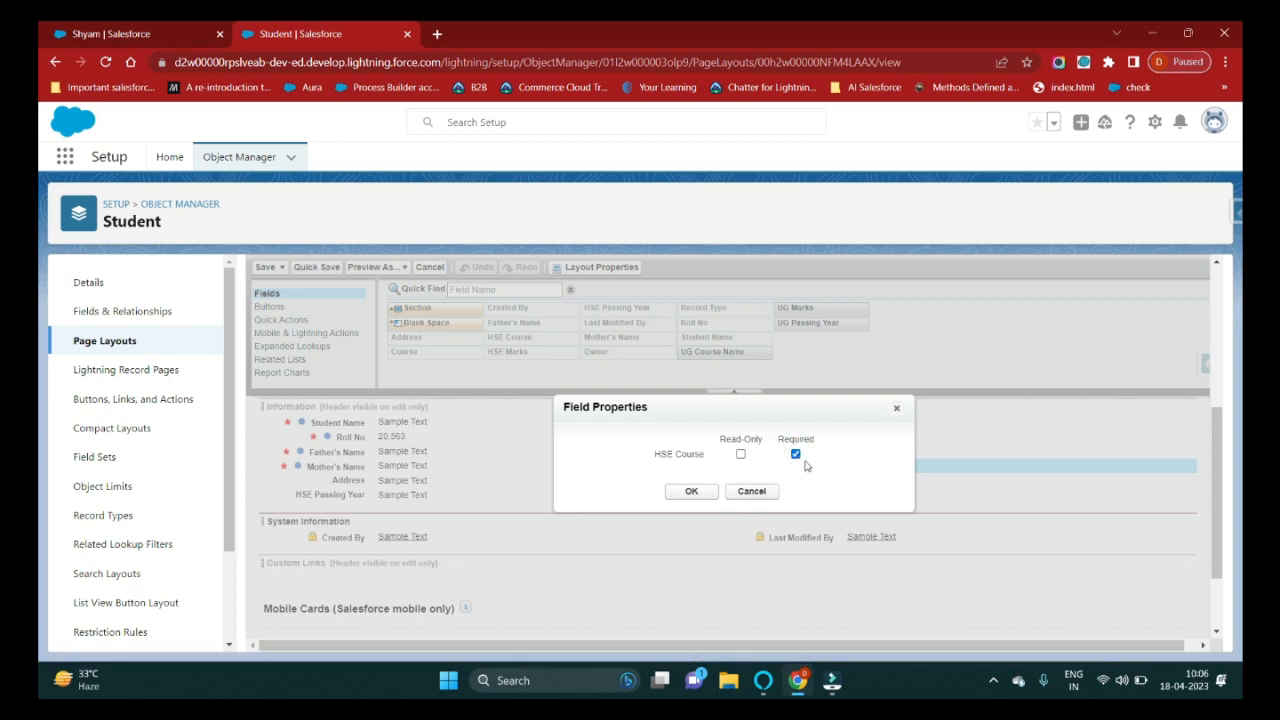
click(689, 492)
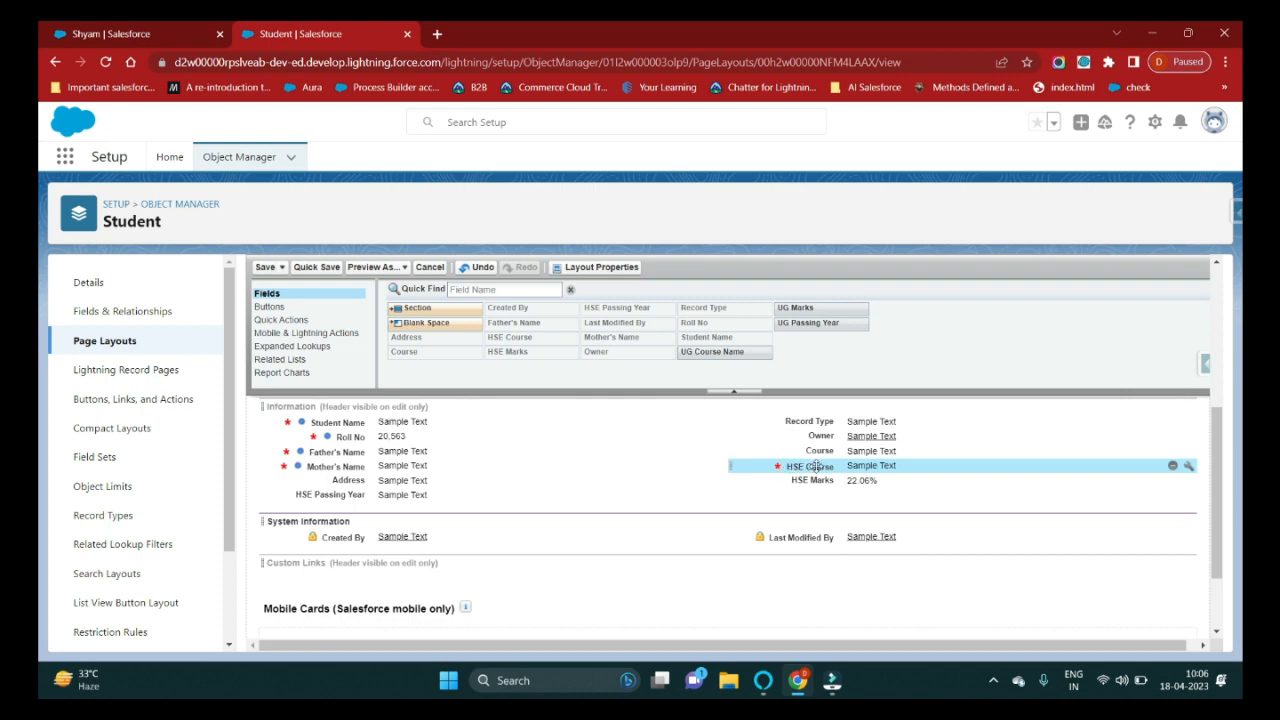
Make HSE Marks and HSE Passing Year required, then save the layout.
click(1188, 481)
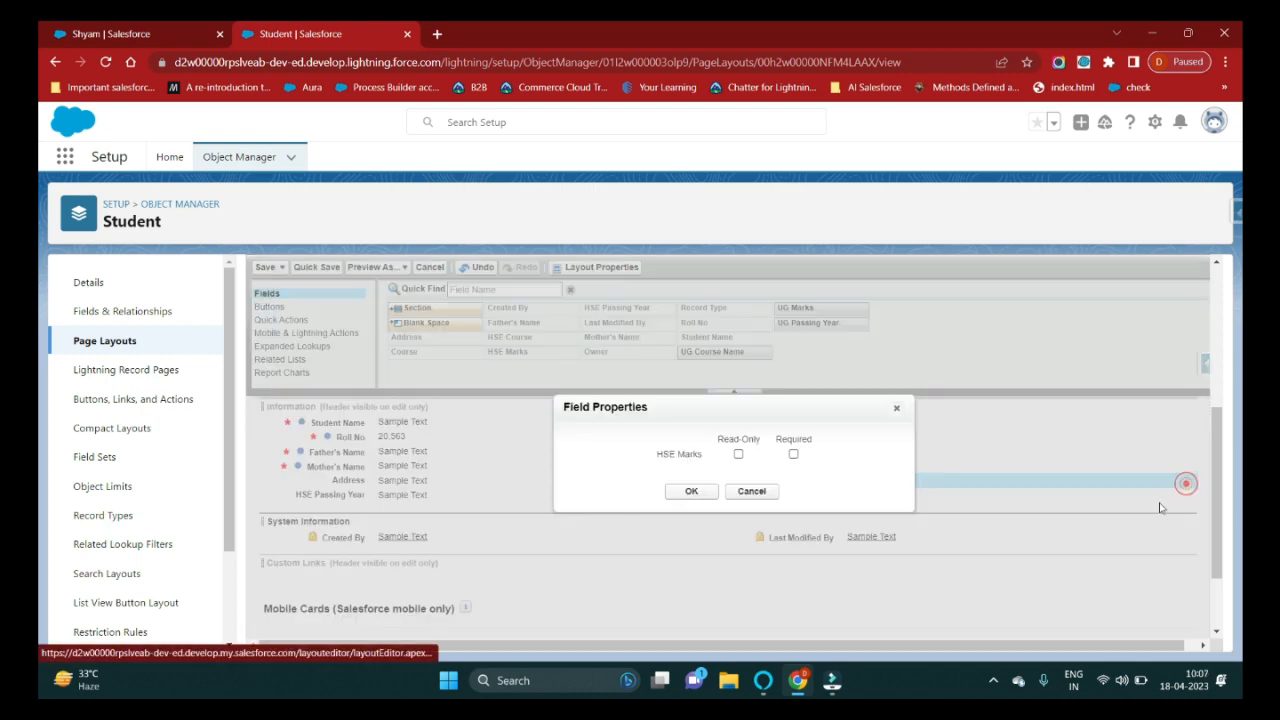
click(793, 454)
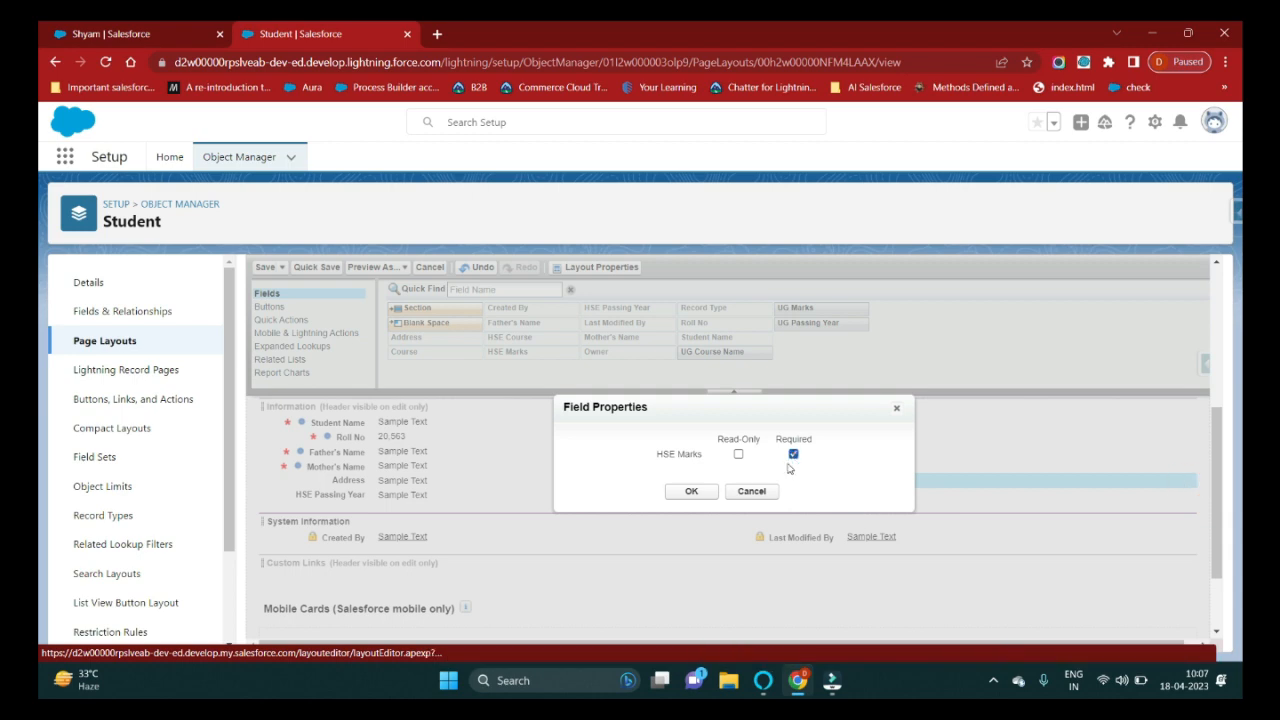
click(685, 492)
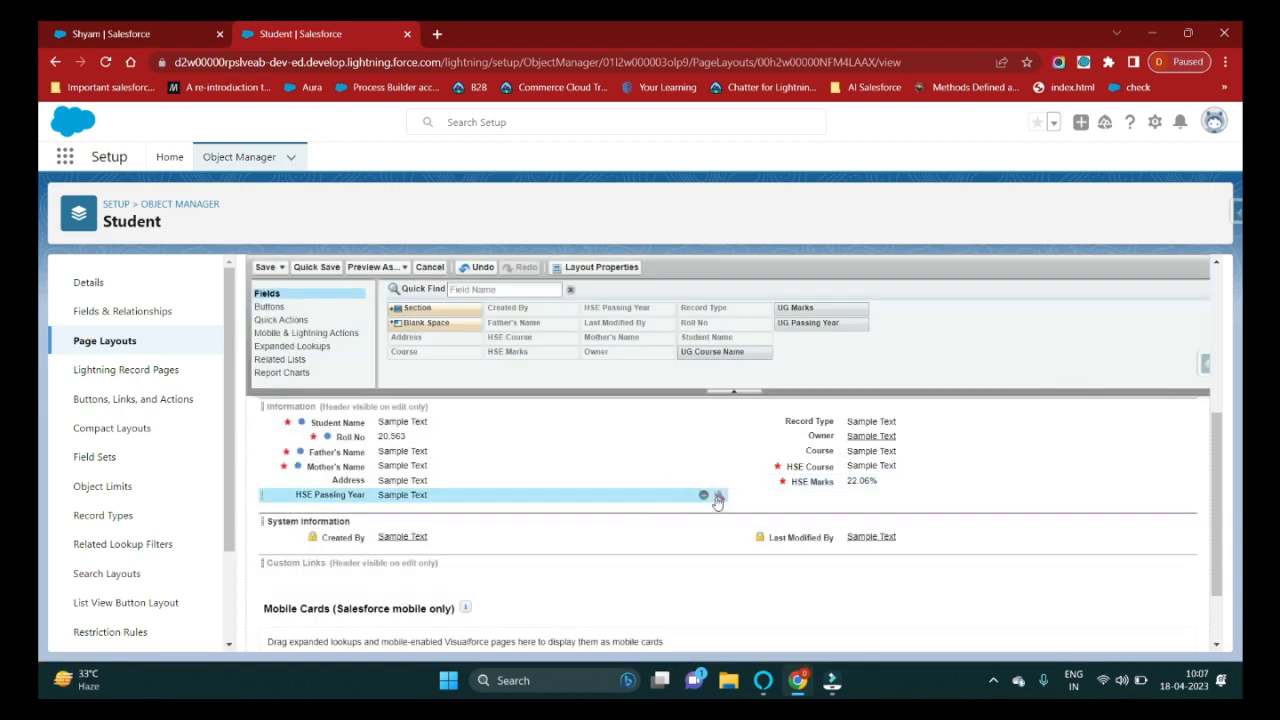
click(720, 495)
click(807, 454)
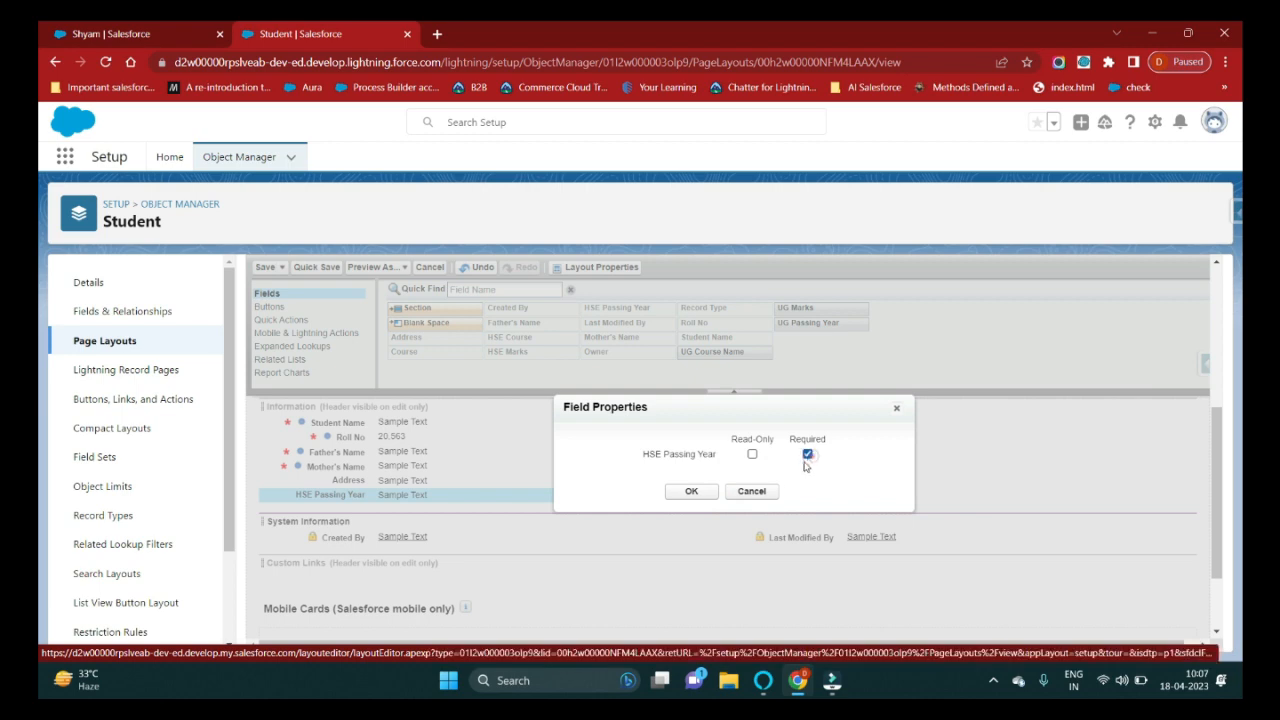
click(702, 491)
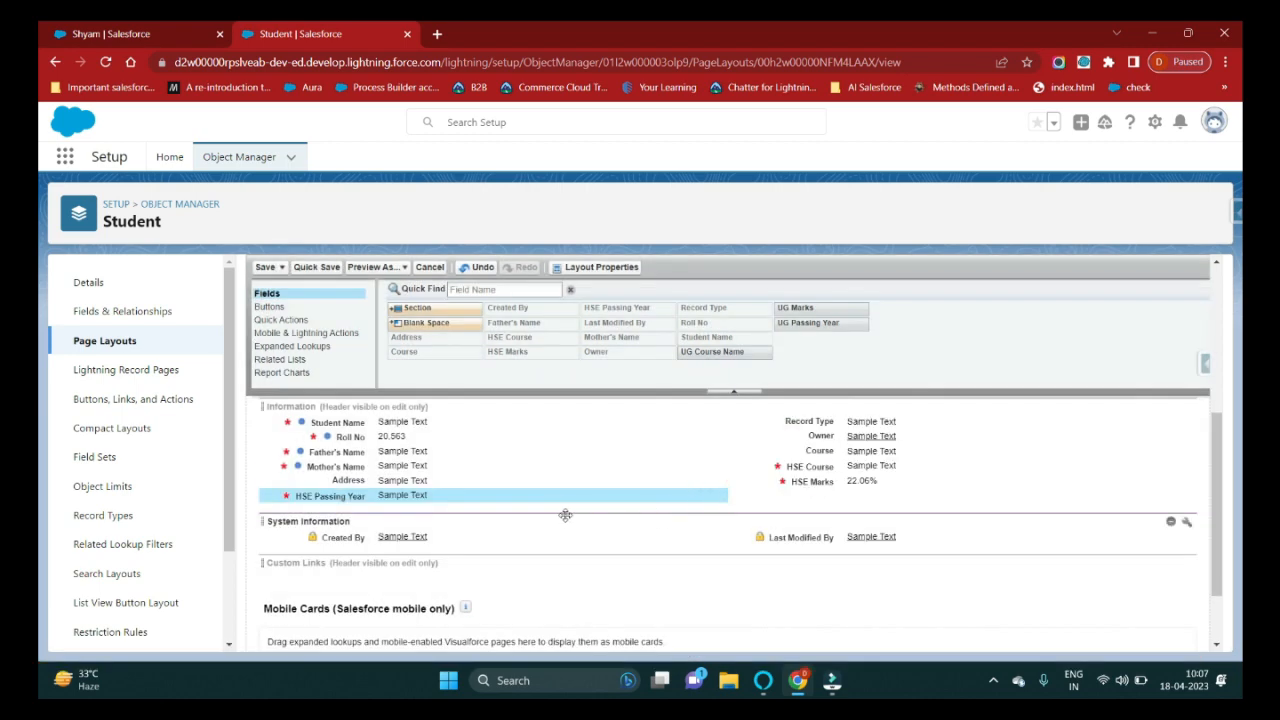
click(266, 267)
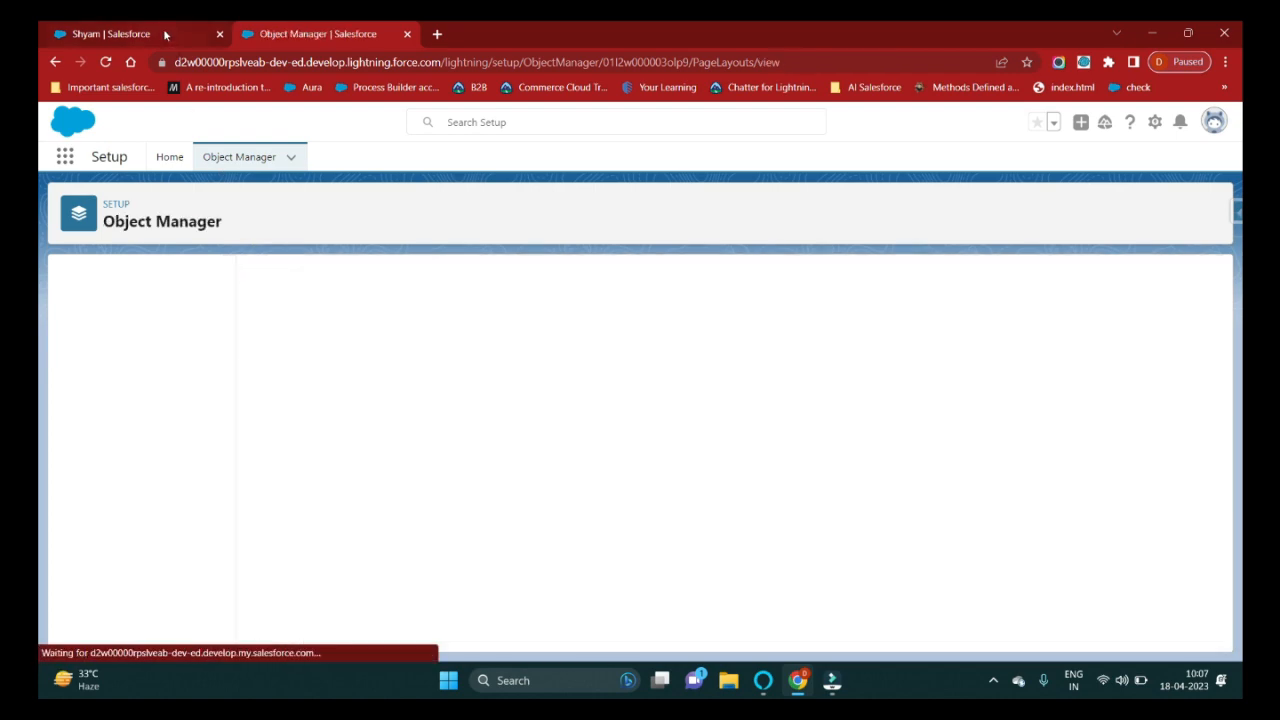
click(163, 30)
On the student record, enter Delhi as Address and clear HSE Course to trigger the required-field error.
click(106, 62)
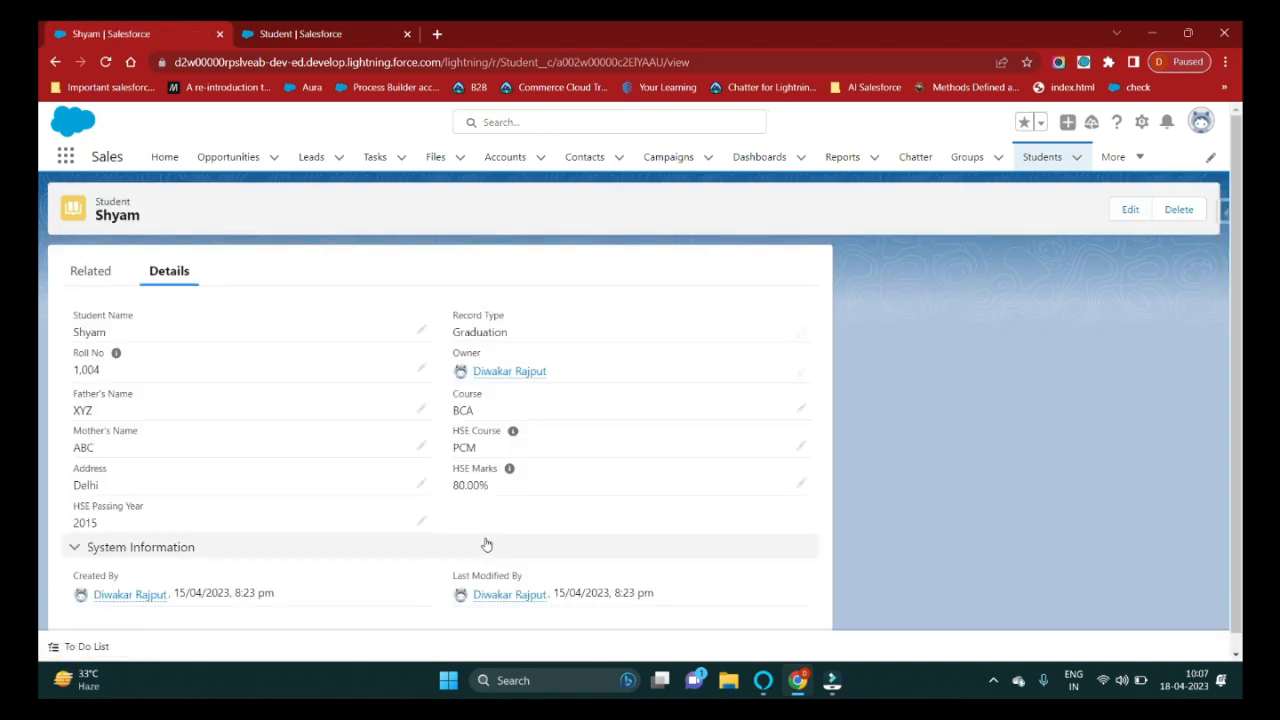
click(426, 470)
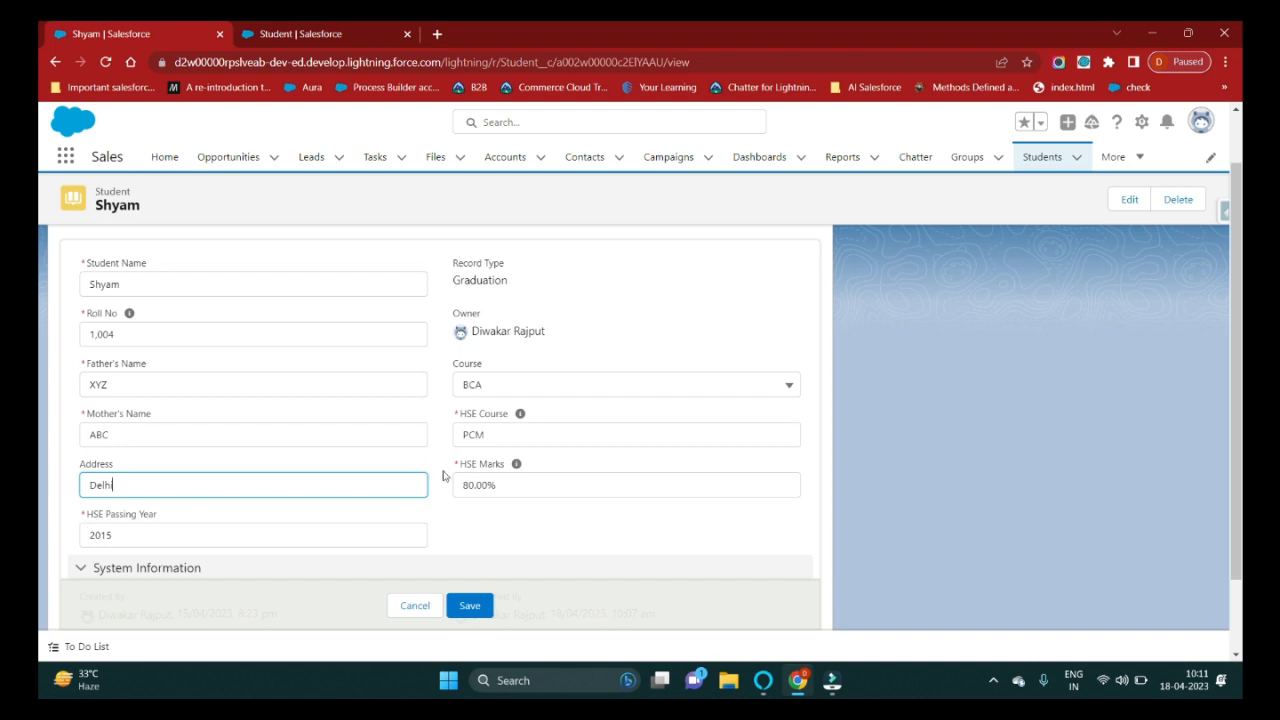
text(Delhi)
double_click(529, 440)
key(BackSpace)
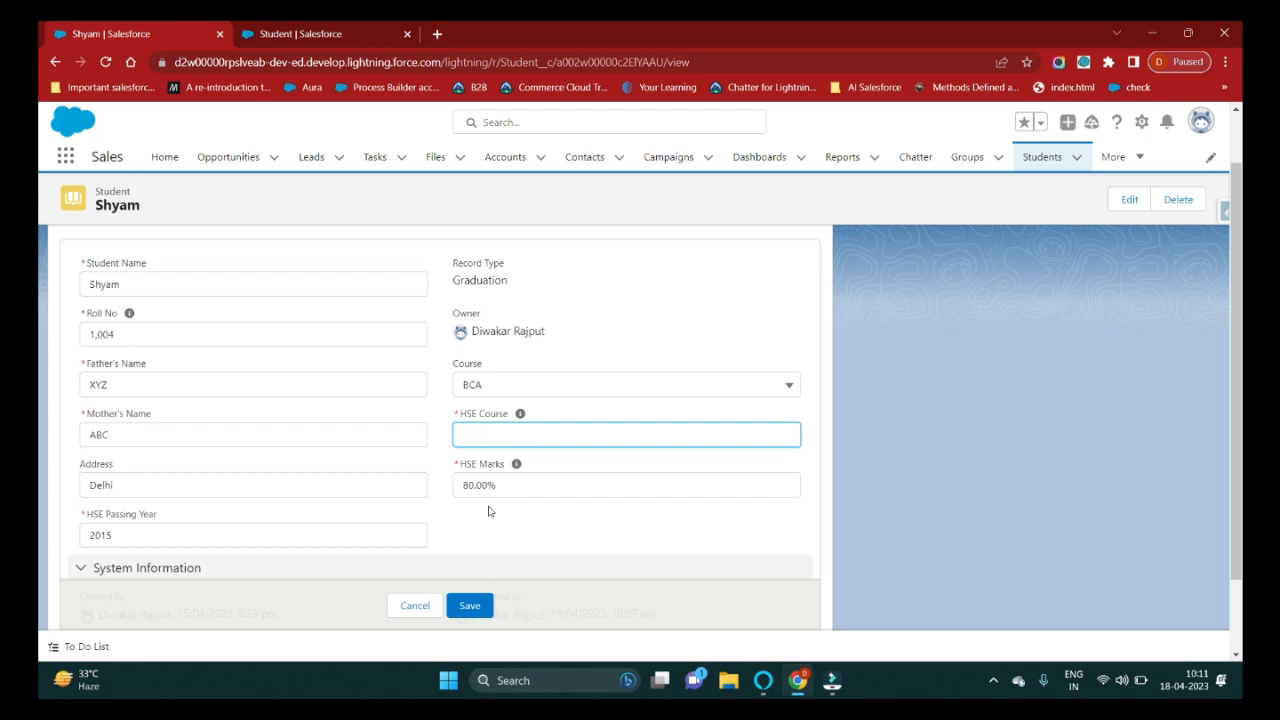
click(526, 540)
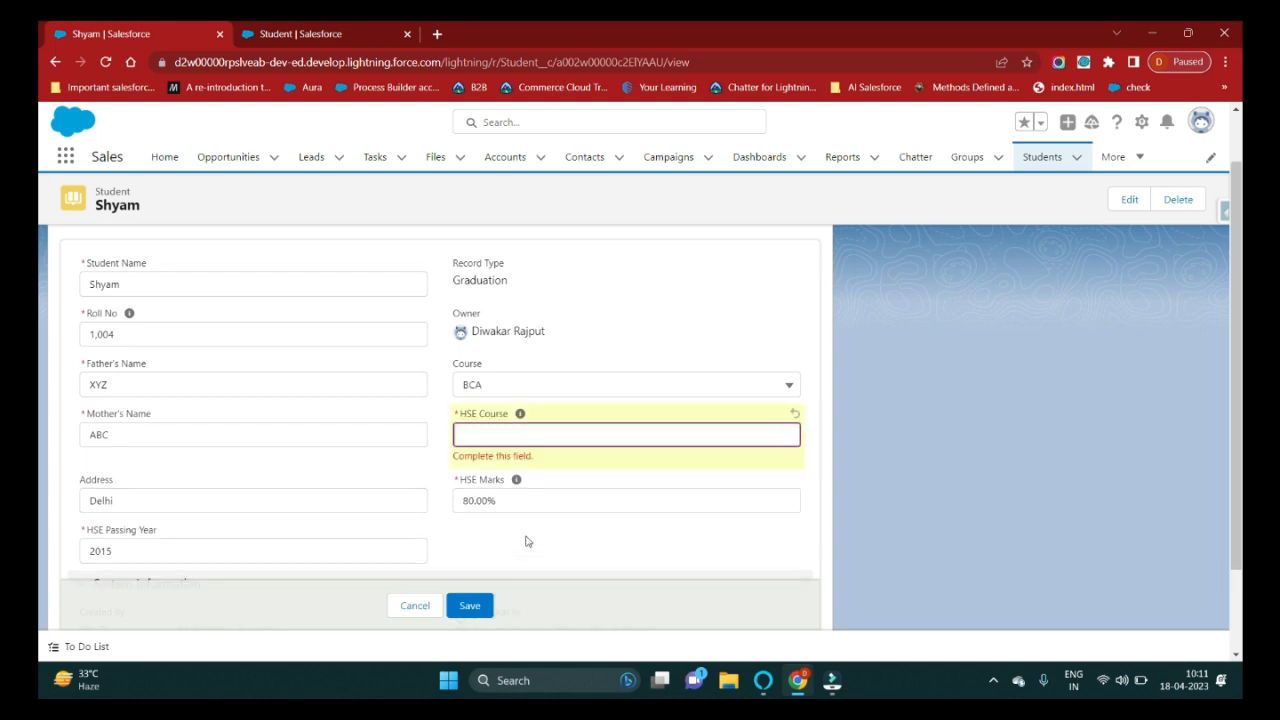
Re-enter PCM as the HSE Course and save the record.
click(489, 437)
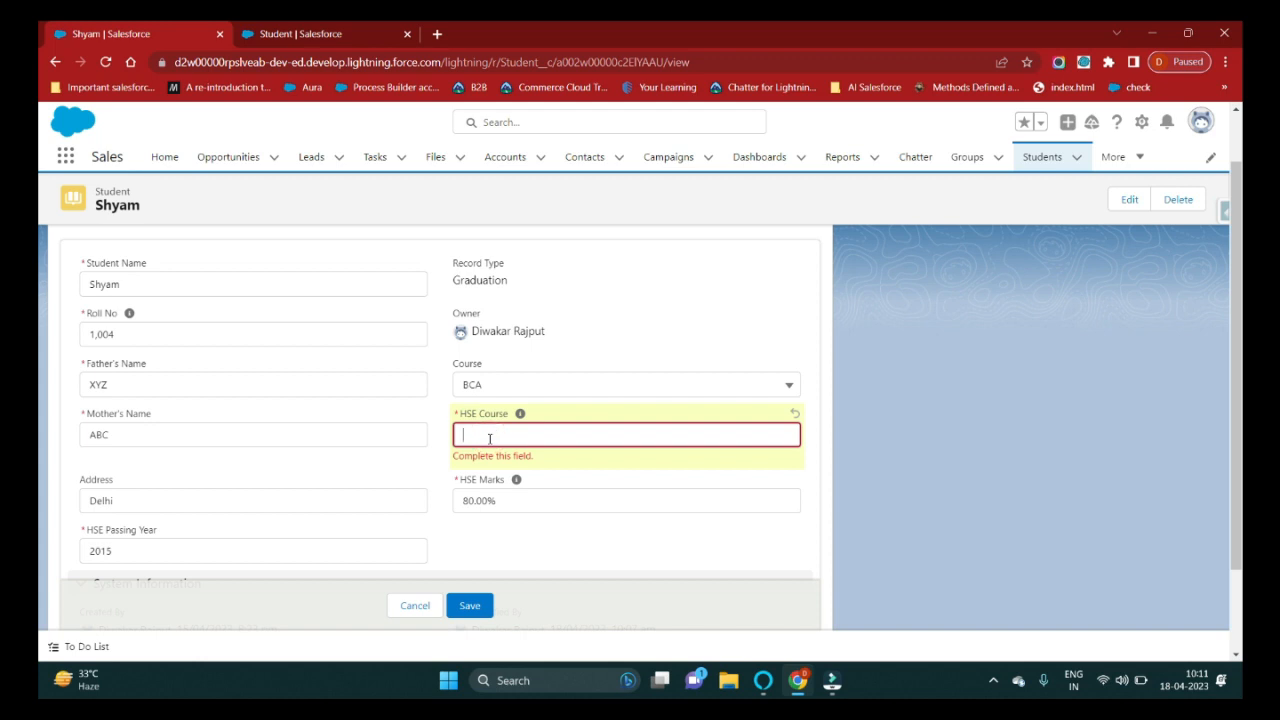
text(PCM)
click(511, 531)
click(469, 605)
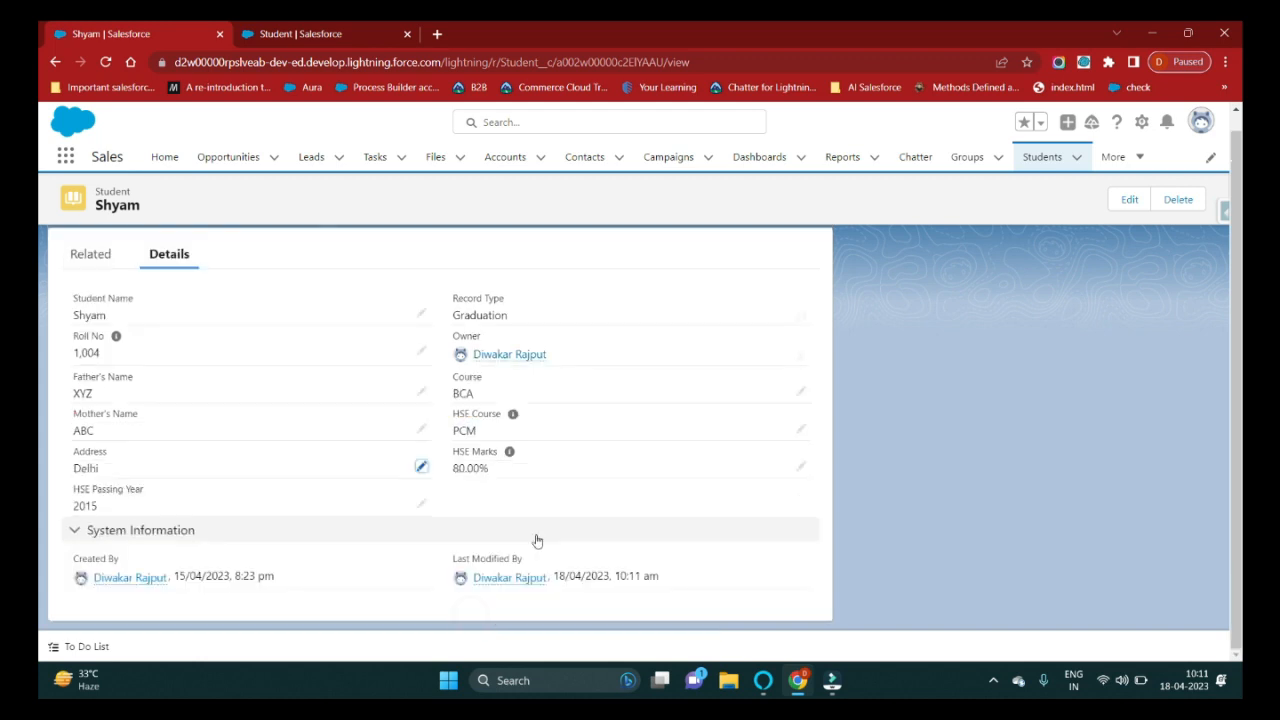
click(474, 500)
Open the Post Graduation student record, delete its HSE Course value PCM, and save it.
click(1036, 162)
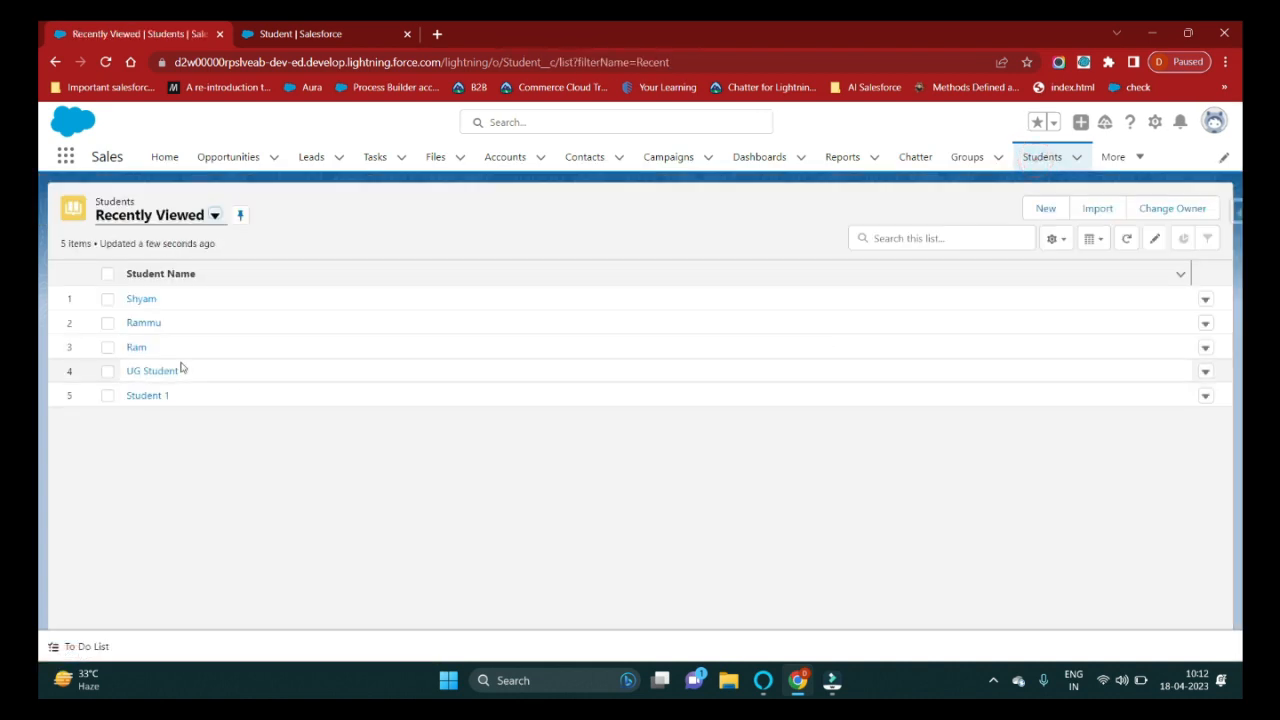
click(145, 322)
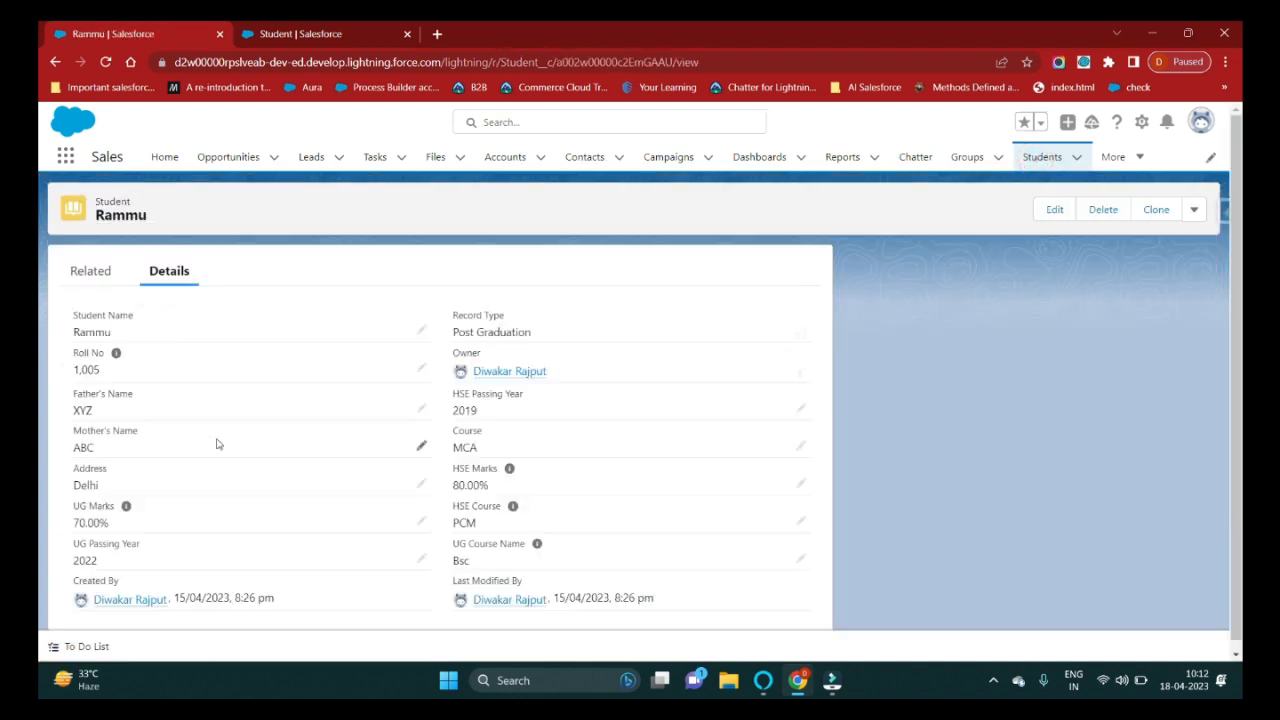
drag(451, 333, 574, 342)
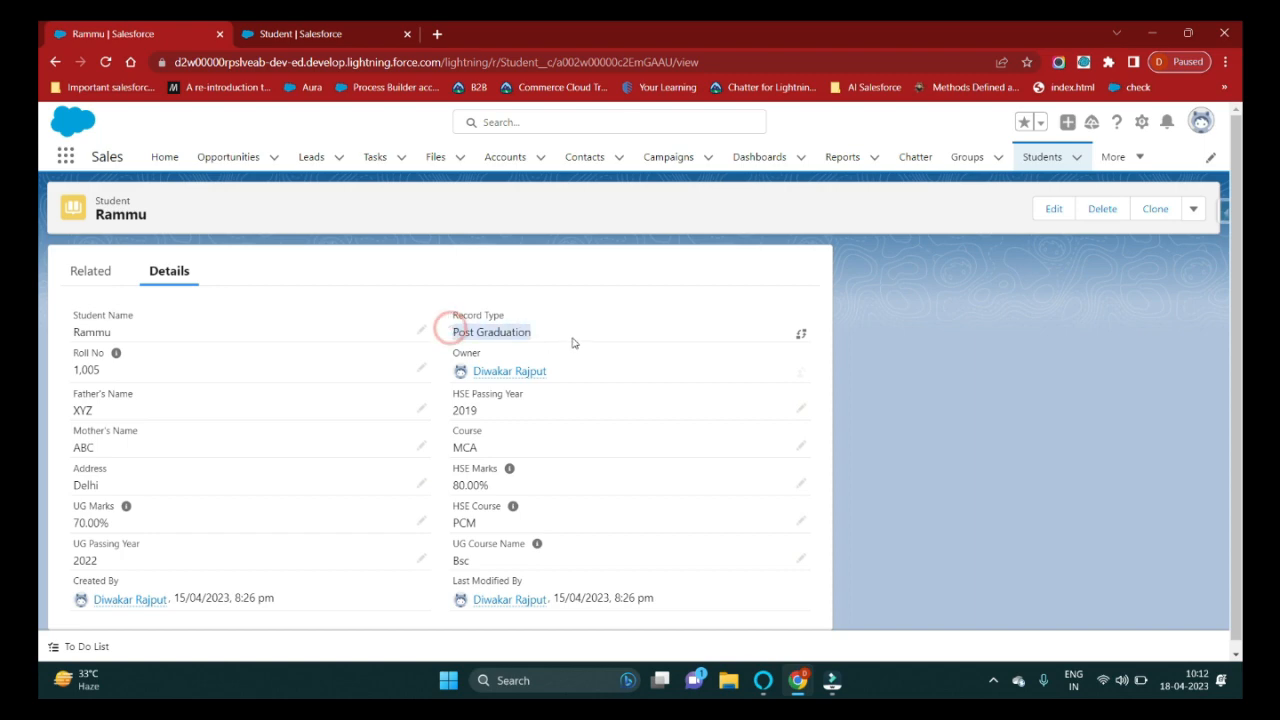
scroll(578, 352, down, 1)
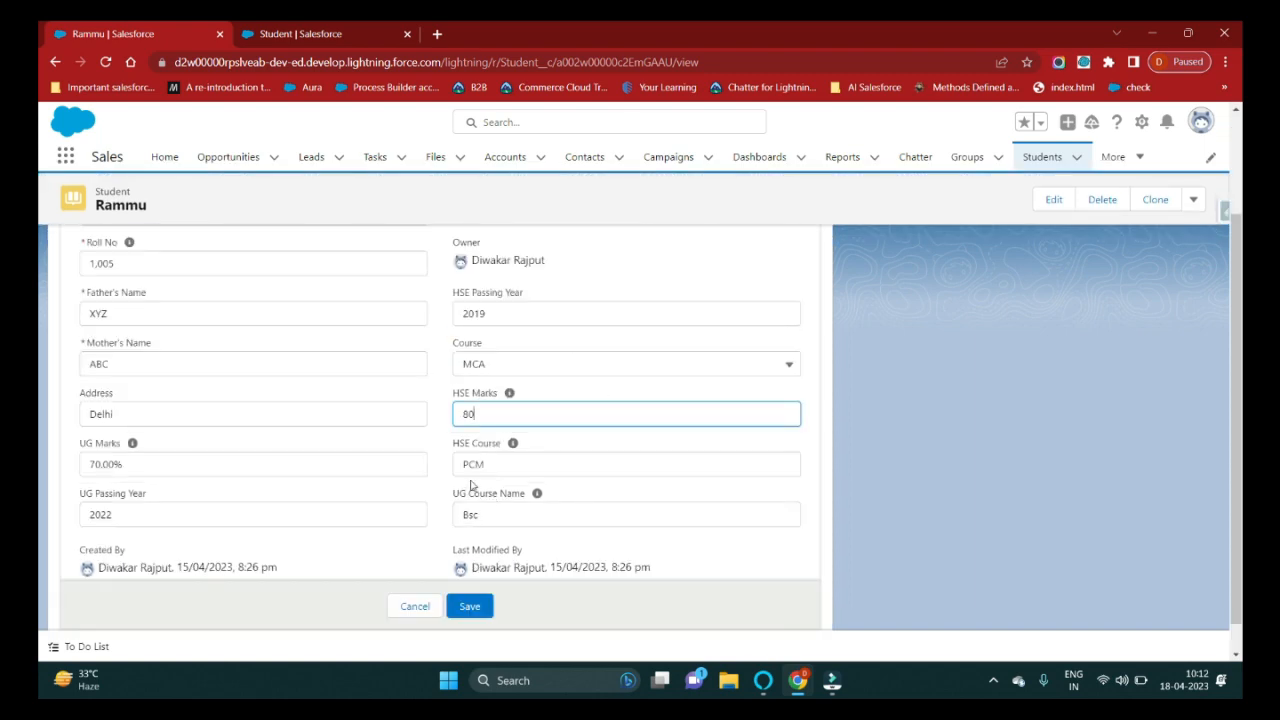
double_click(503, 461)
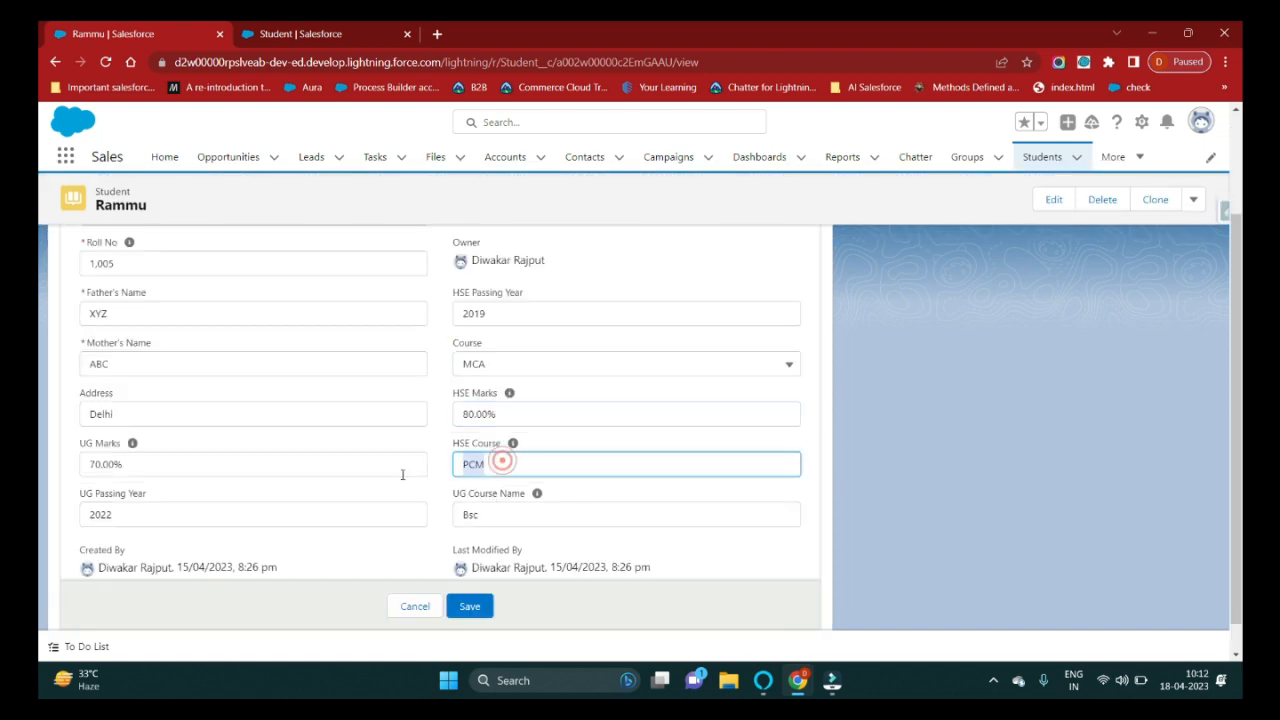
key(BackSpace)
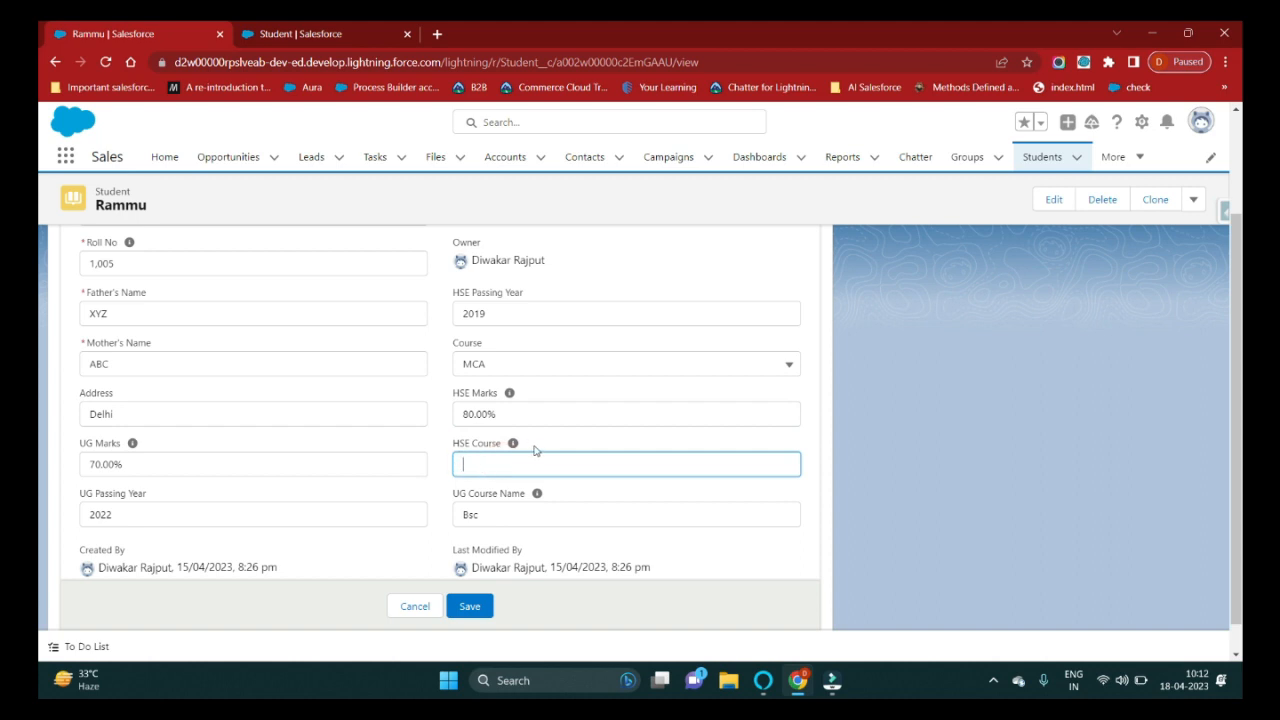
click(437, 480)
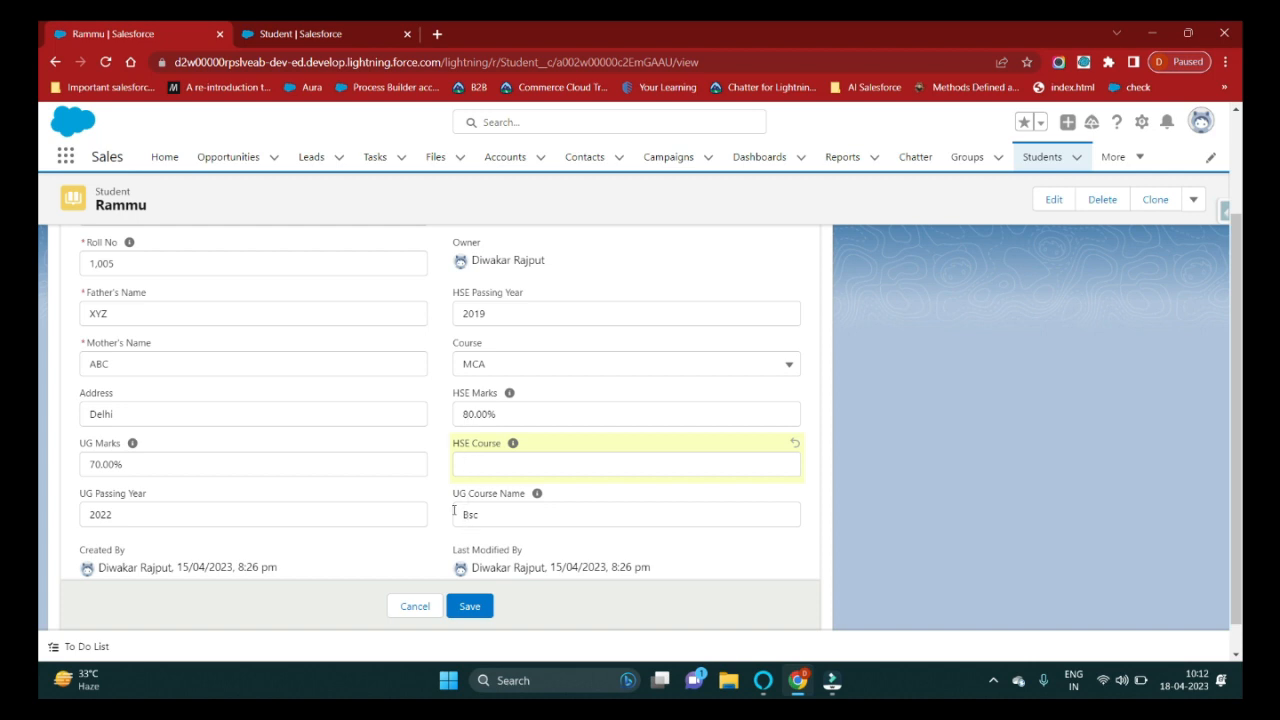
click(470, 606)
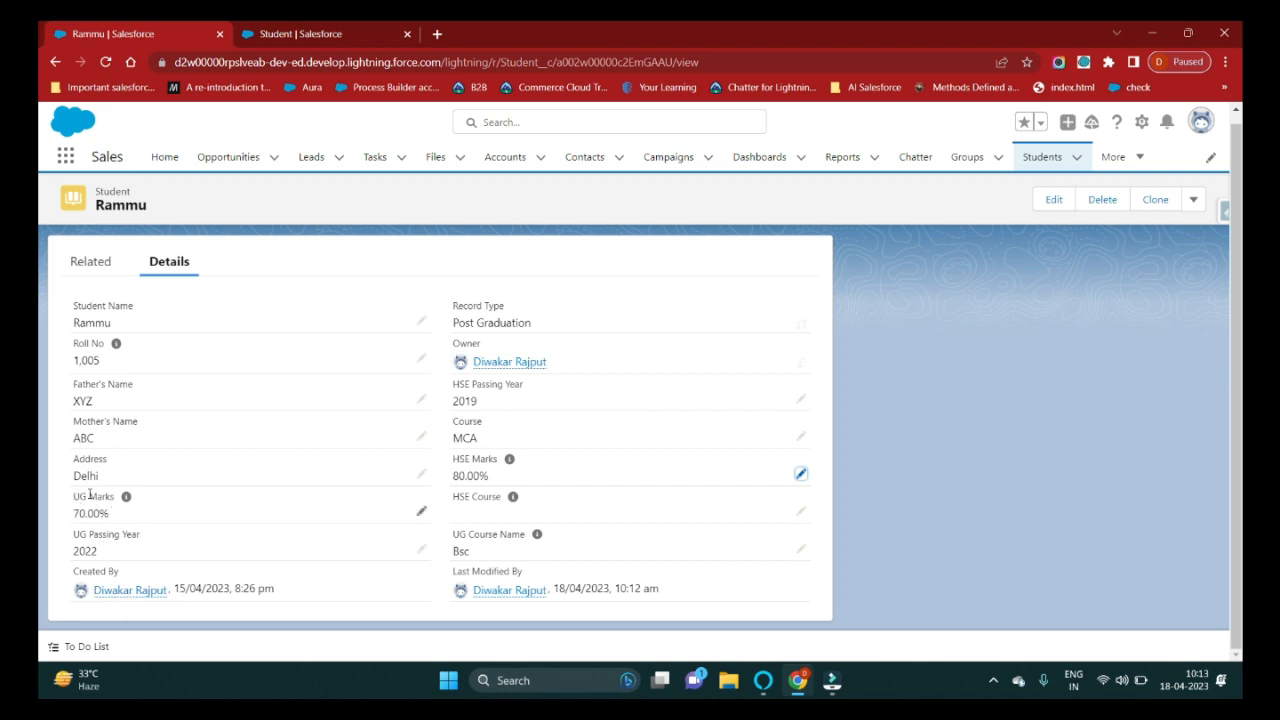
In a duplicated tab, open the Graduation student record to confirm HSE Course is required, then return to the Post Graduation record.
right_click(156, 34)
click(195, 147)
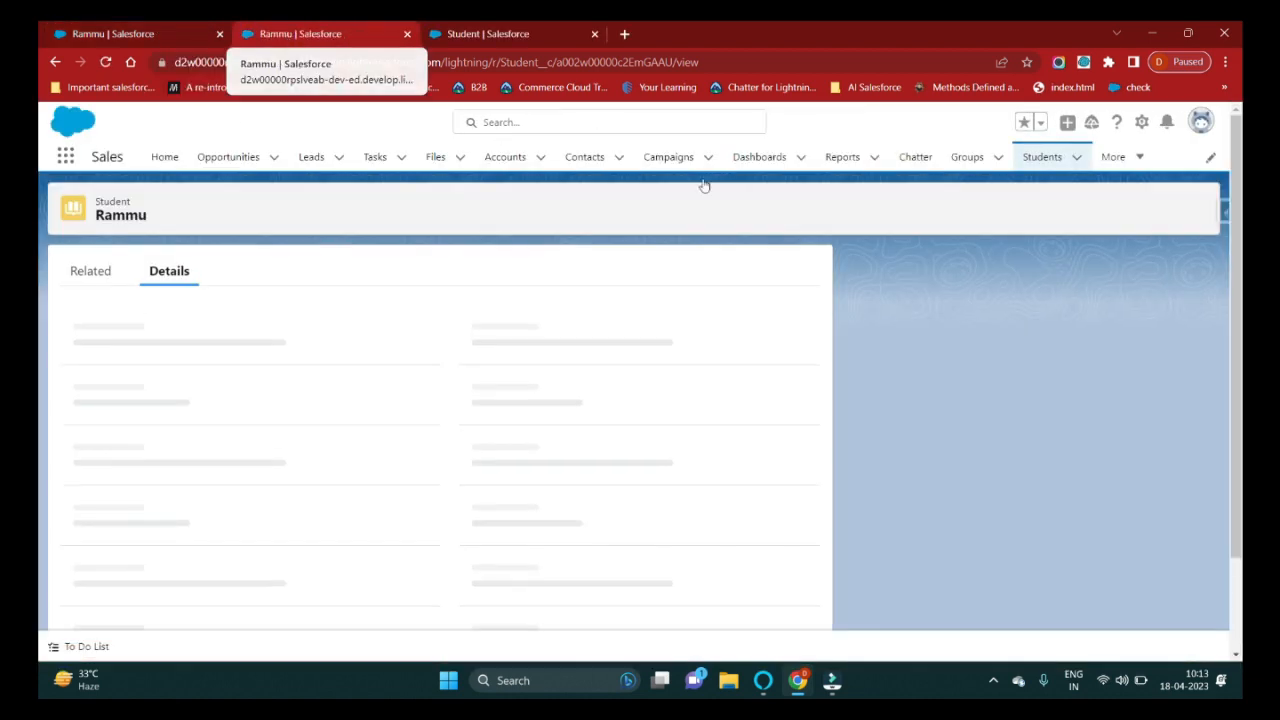
click(1042, 157)
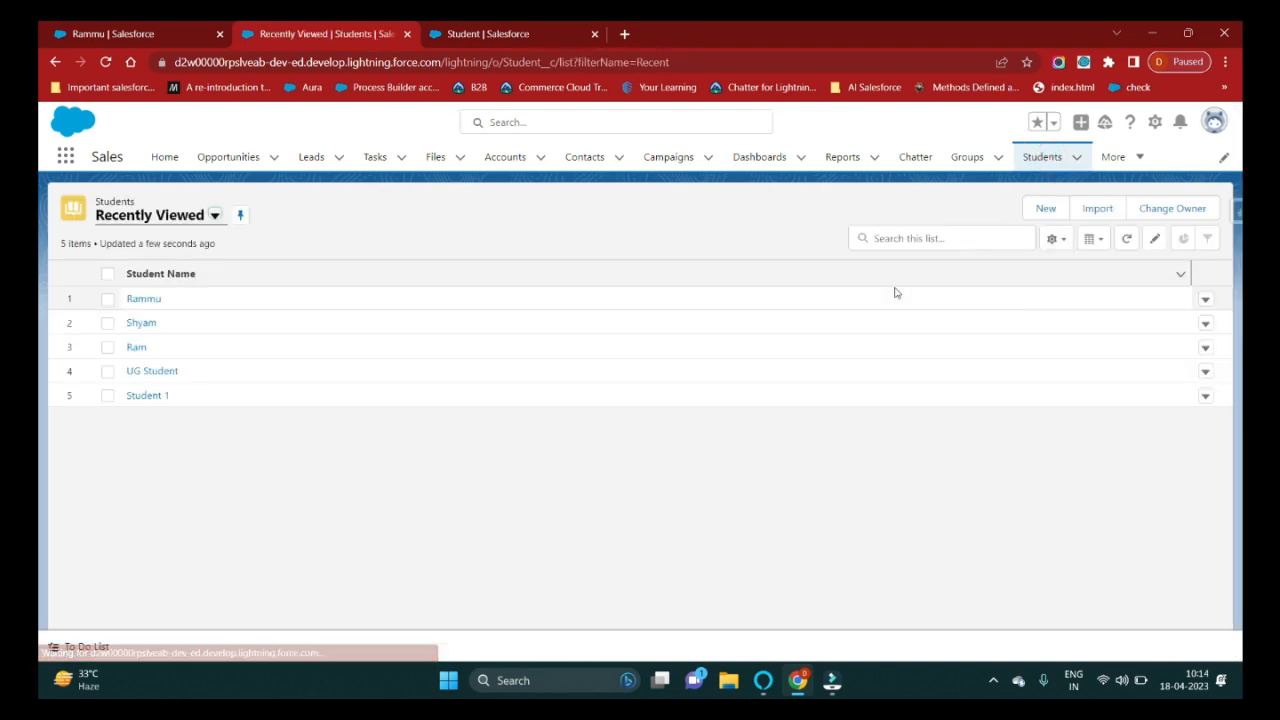
click(141, 323)
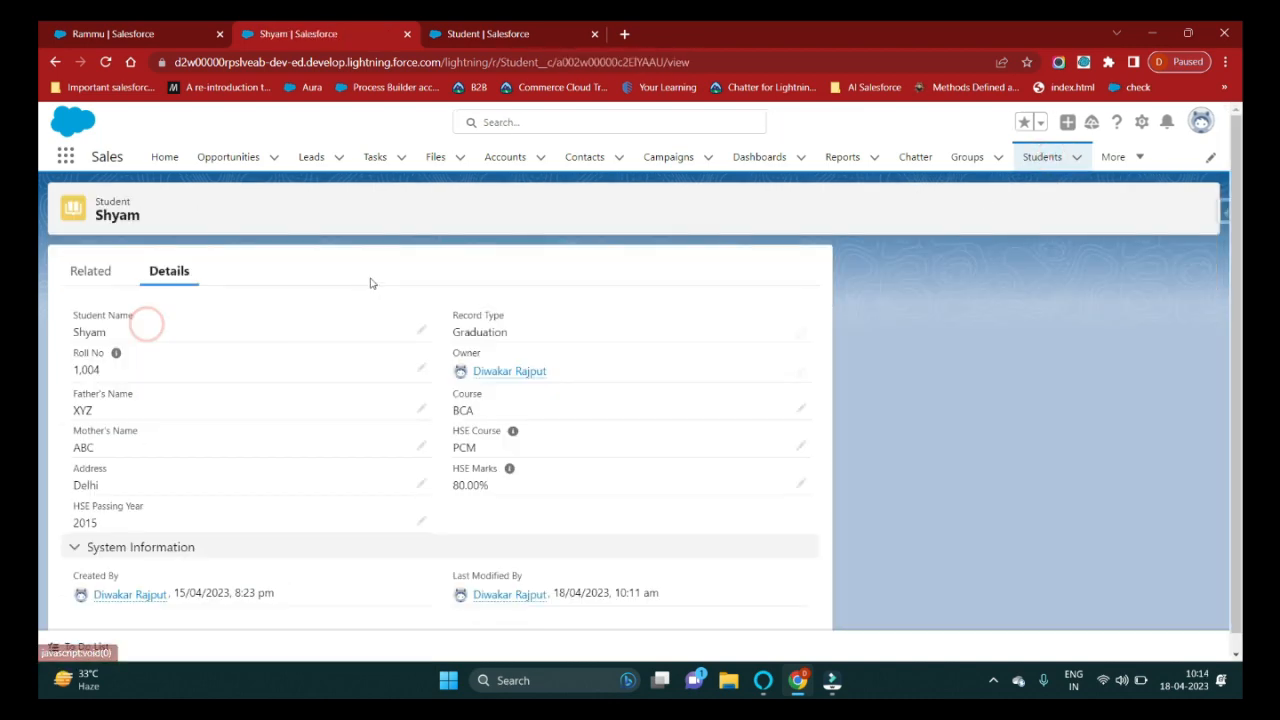
double_click(492, 333)
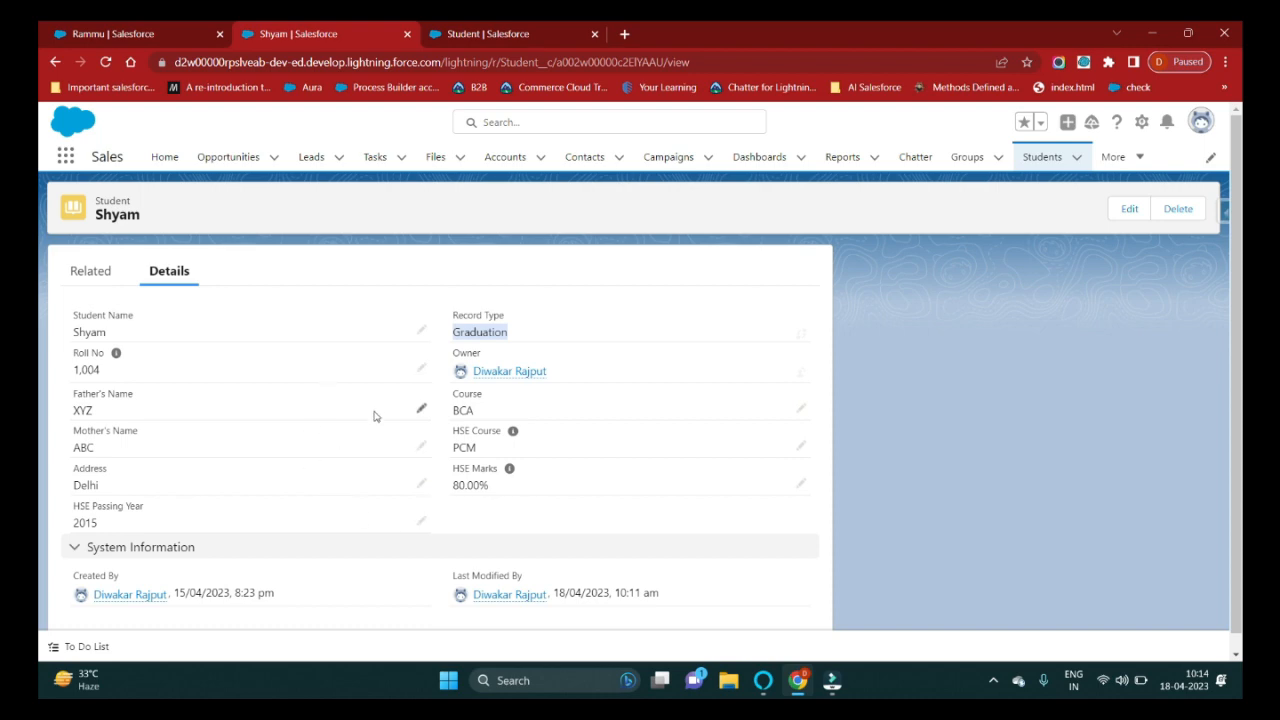
click(800, 445)
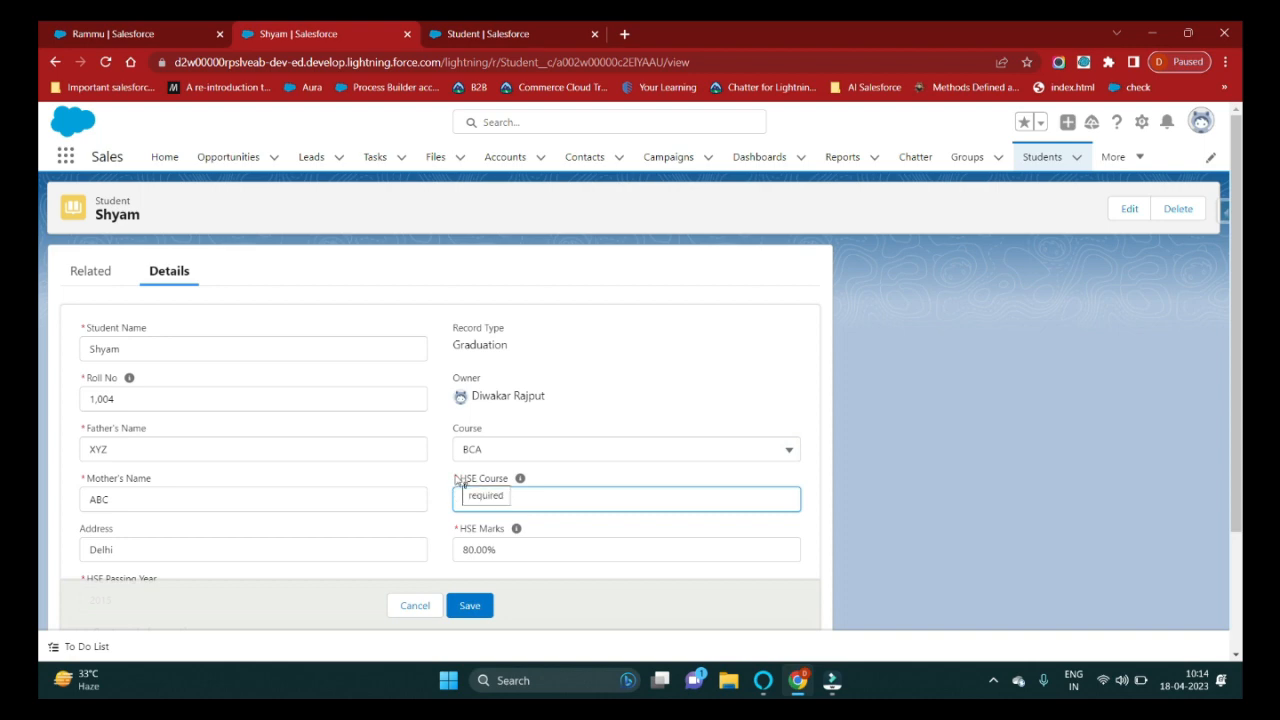
click(197, 38)
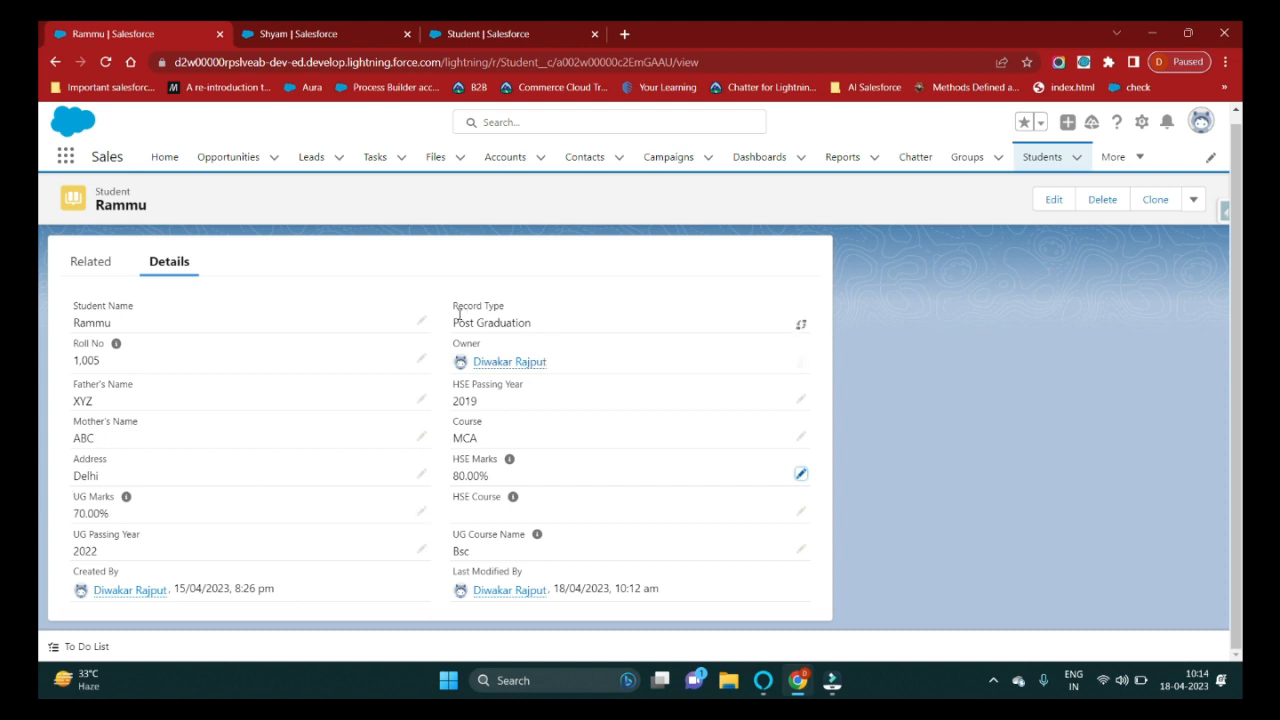
Confirm the Post Graduation record offers Change Record Type, then return to the Graduation student record.
drag(449, 323, 546, 329)
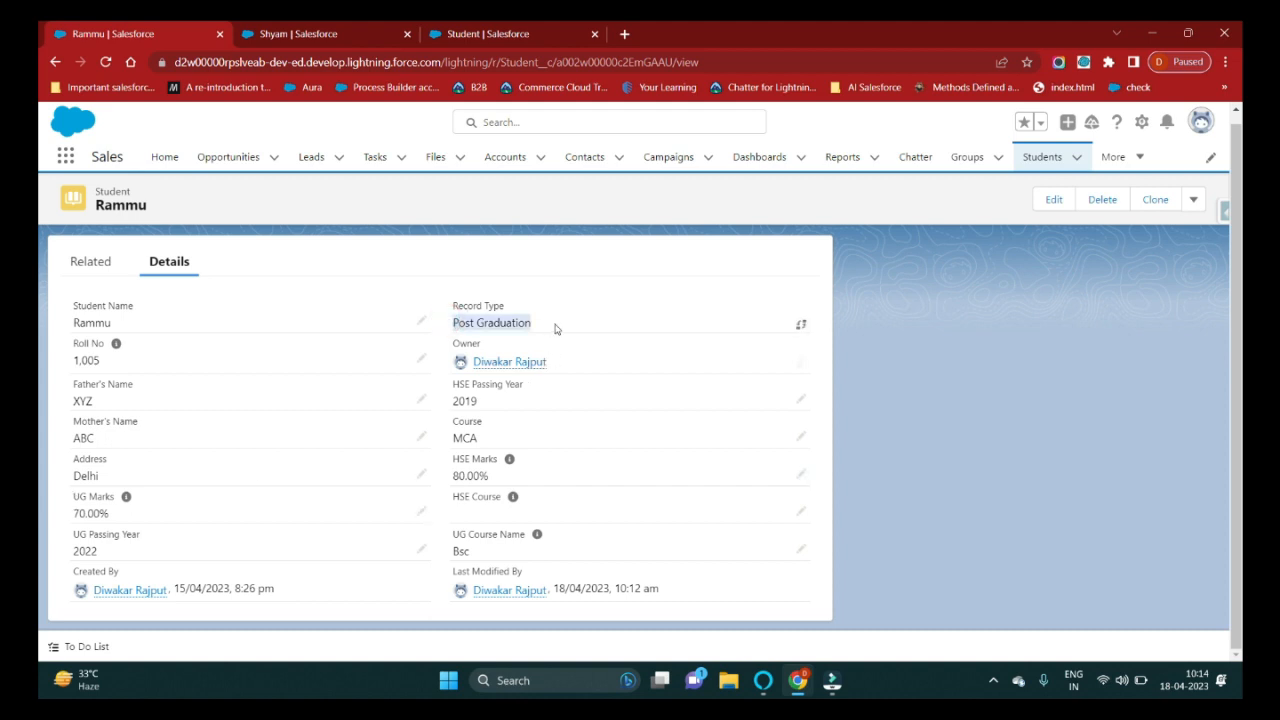
click(1012, 204)
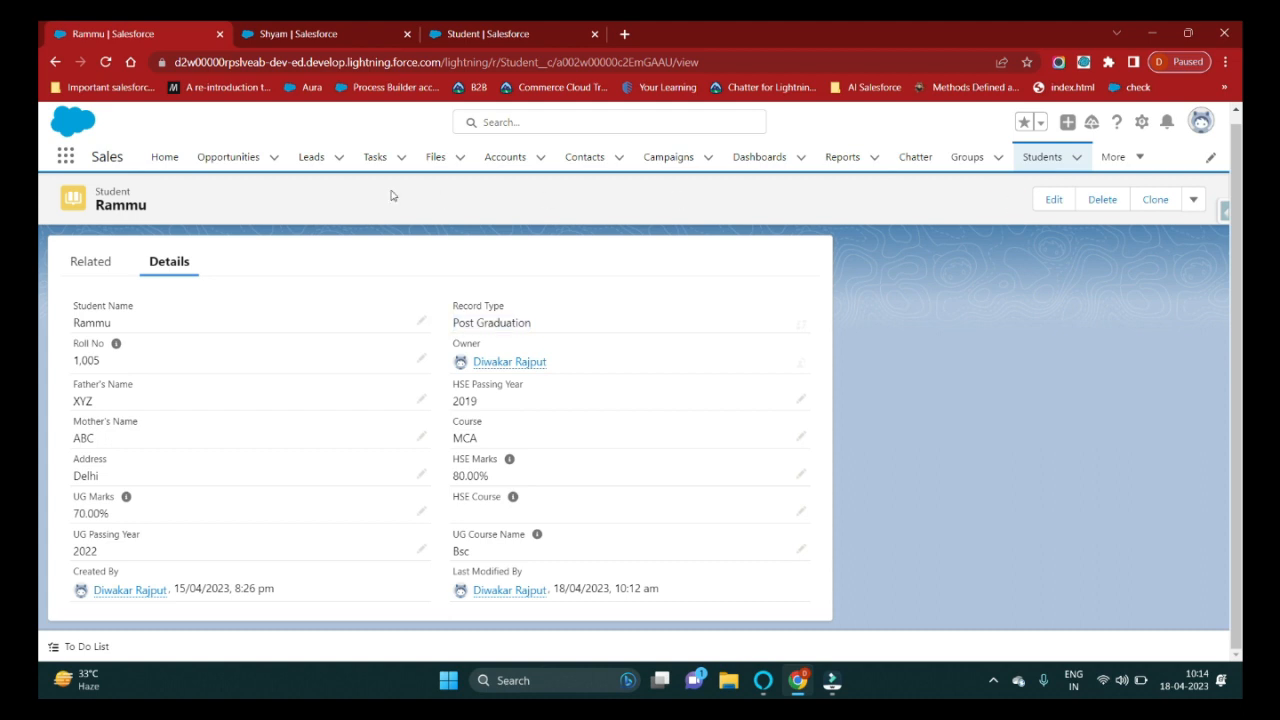
double_click(128, 204)
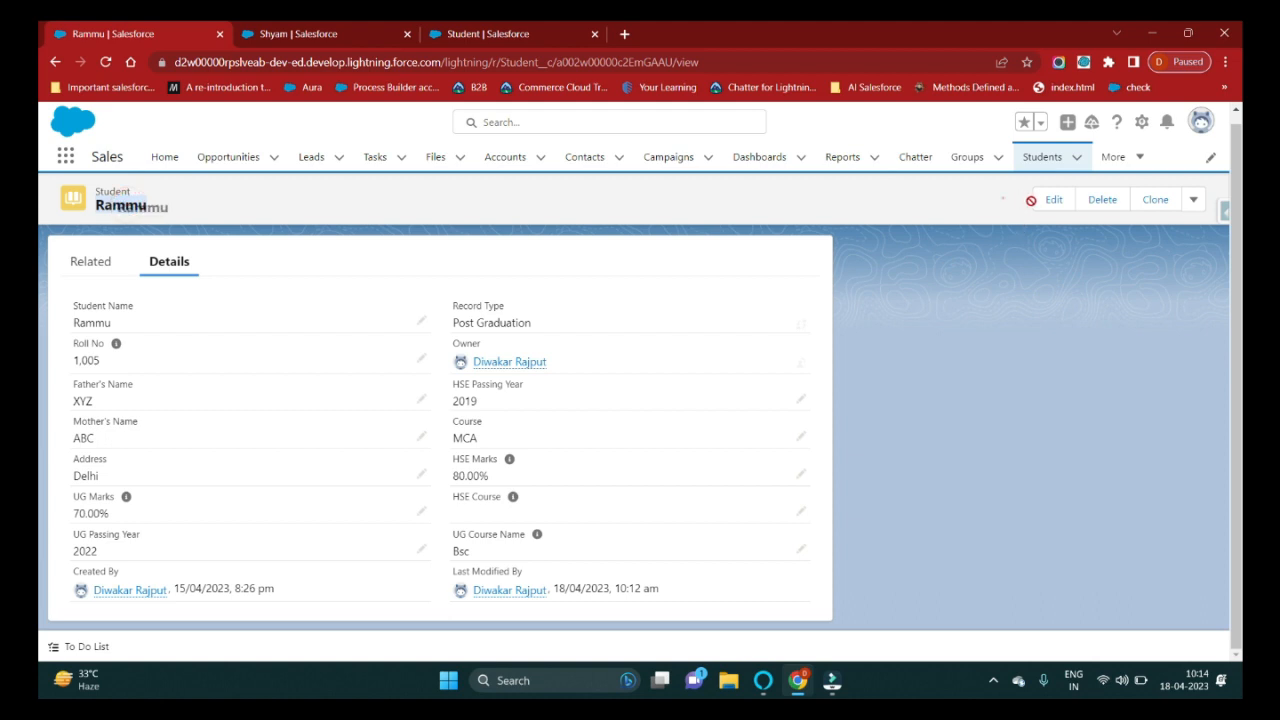
click(1003, 197)
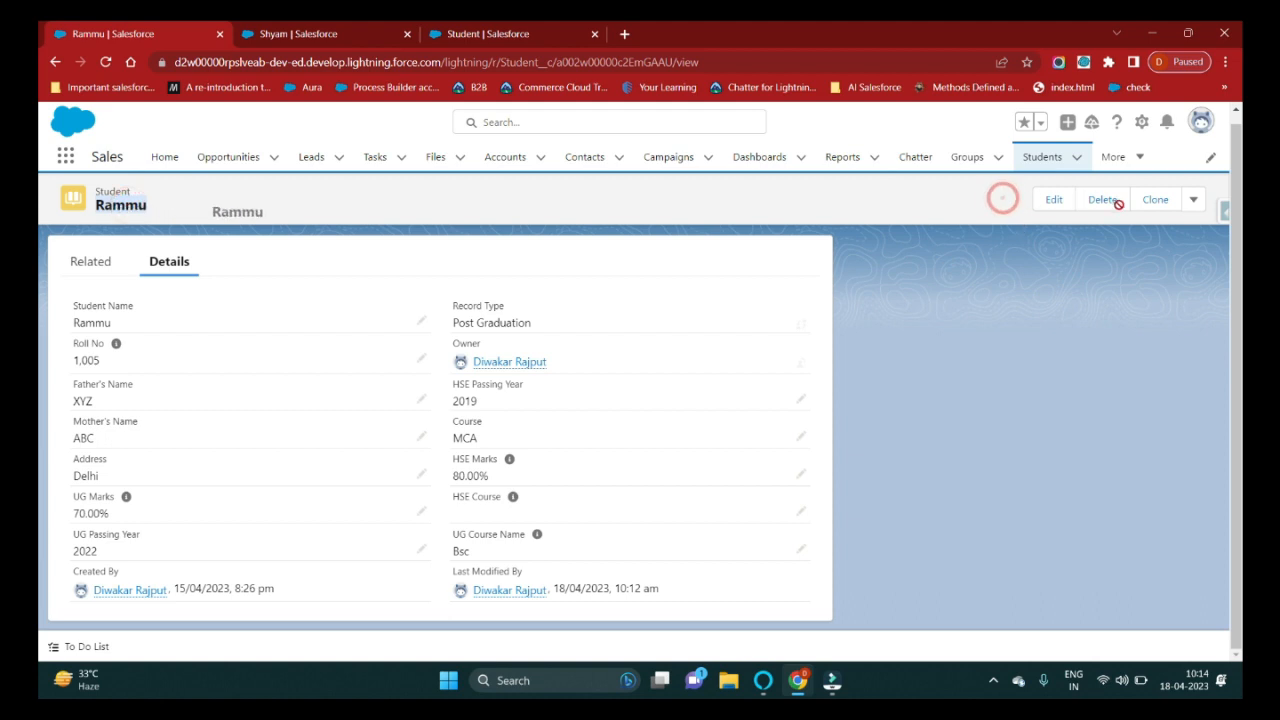
click(1192, 202)
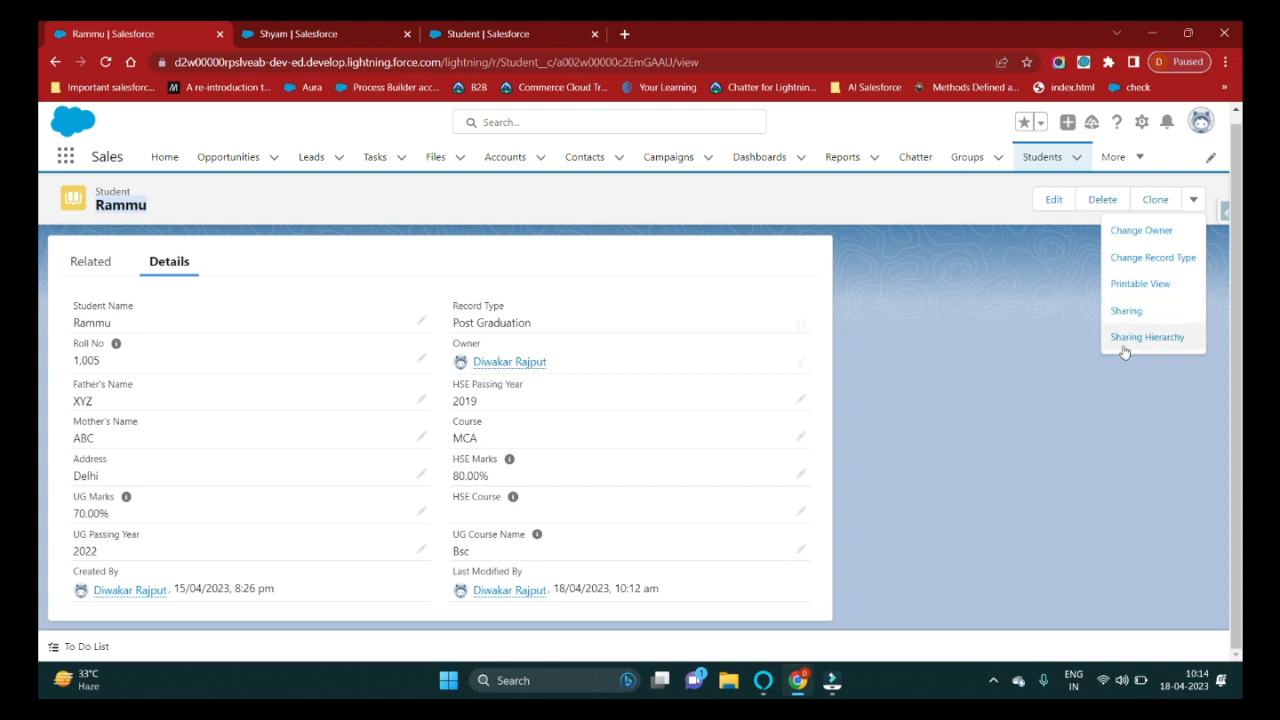
key(ctrl+Tab)
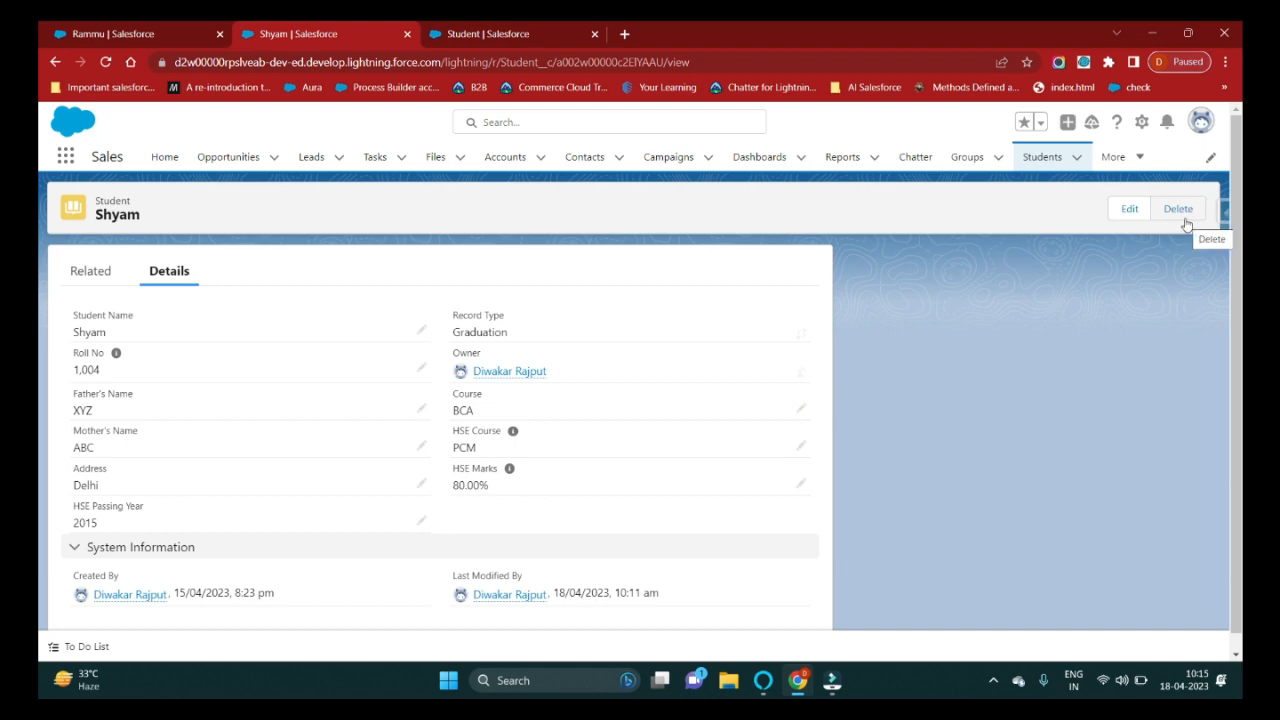
Add Clone and Change Record Type to the Graduation Student layout's Lightning actions and save.
click(517, 37)
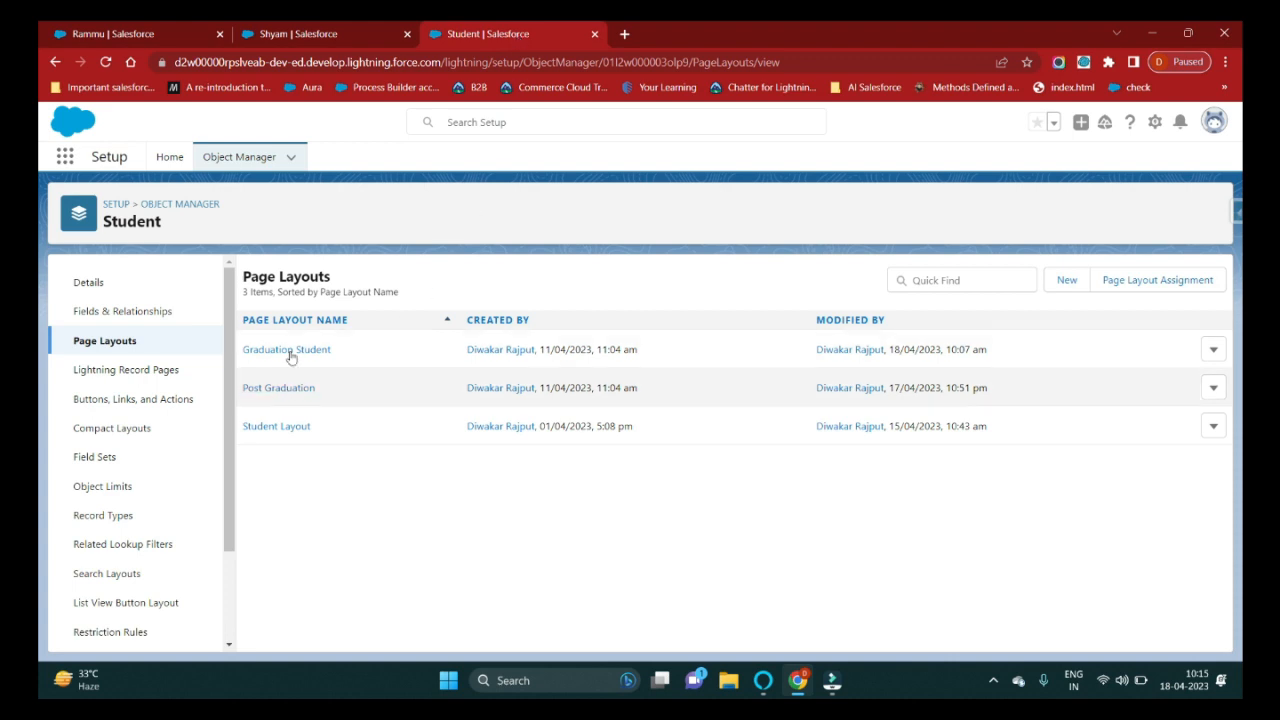
click(289, 351)
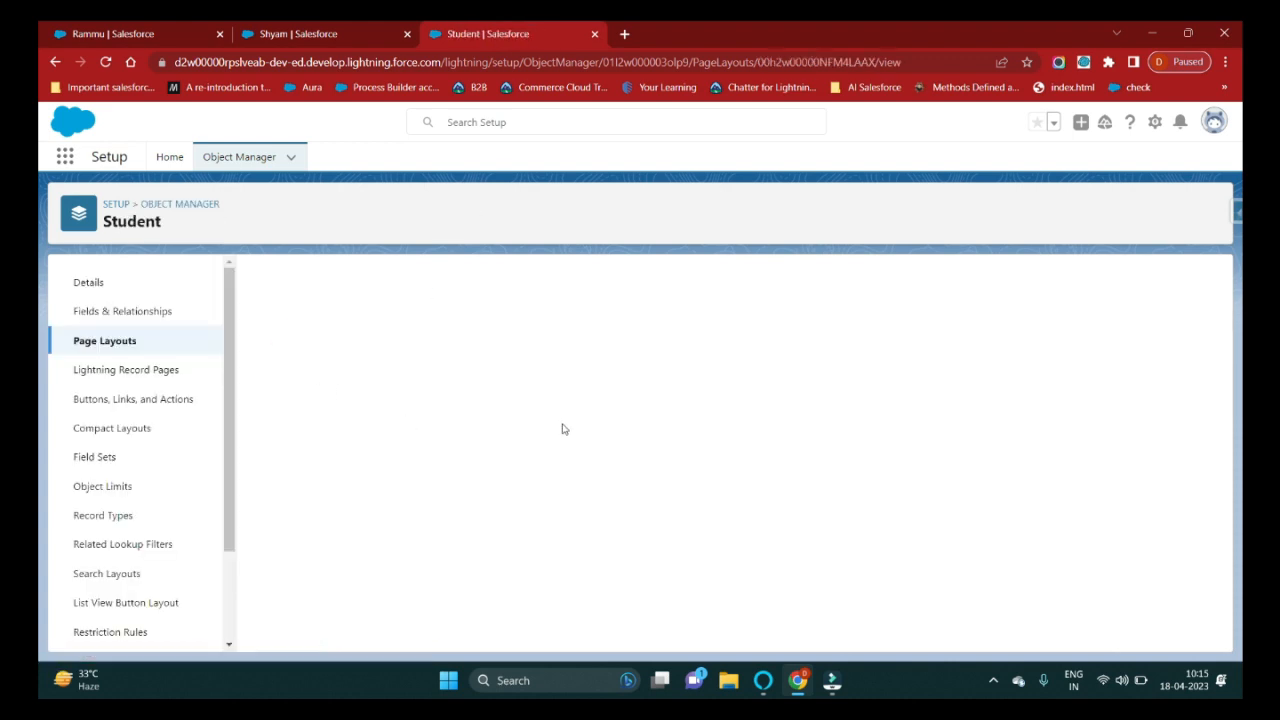
scroll(530, 484, down, 3)
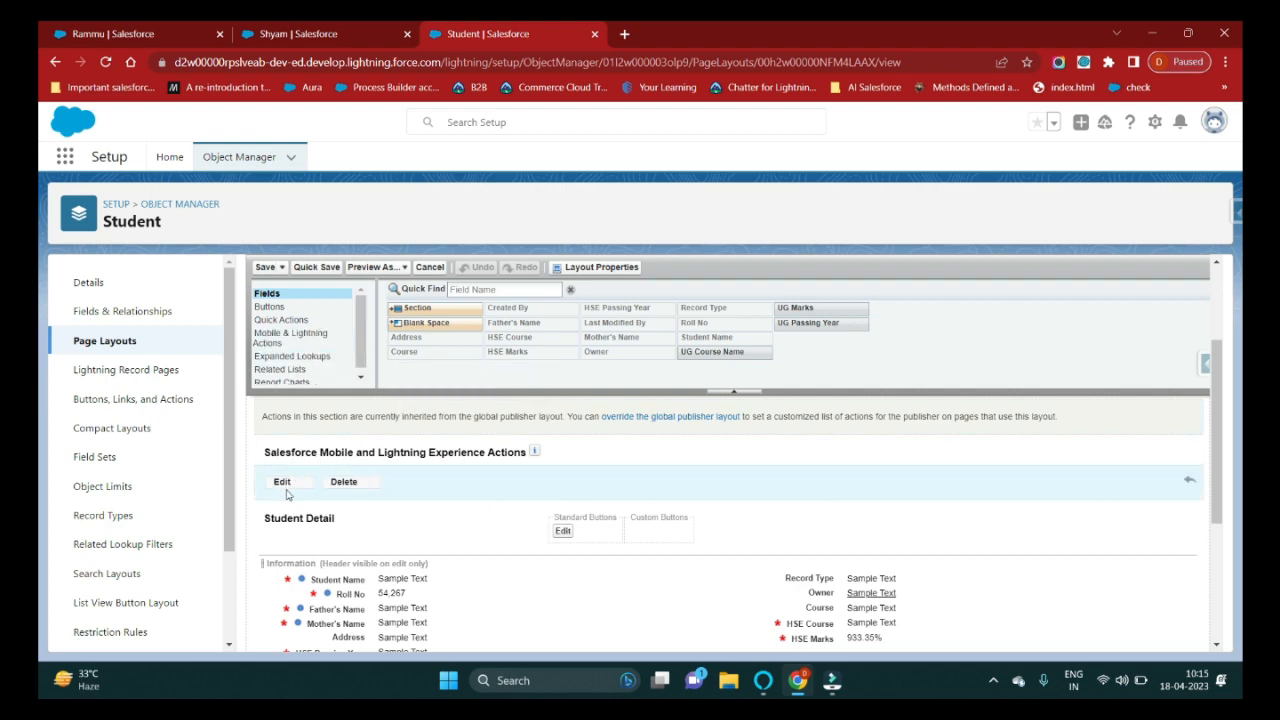
click(285, 337)
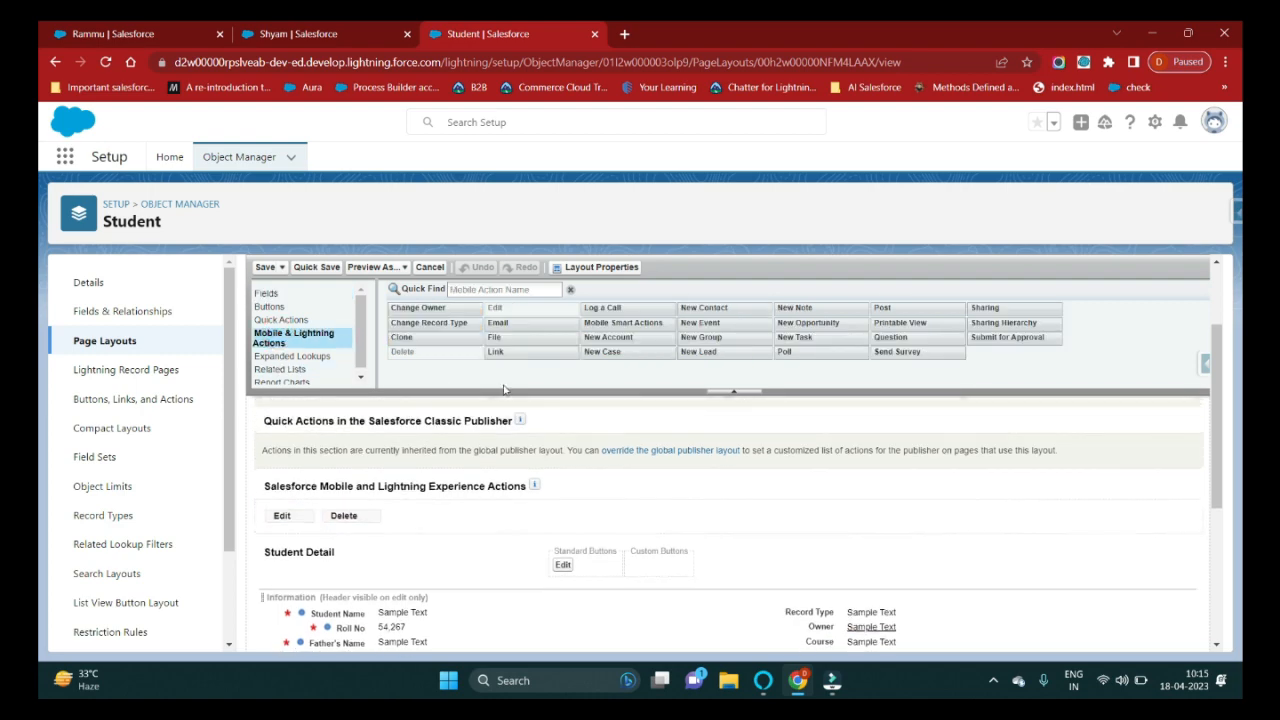
mouse_move(428, 340)
mouse_down()
mouse_move(418, 364)
mouse_move(430, 515)
mouse_up()
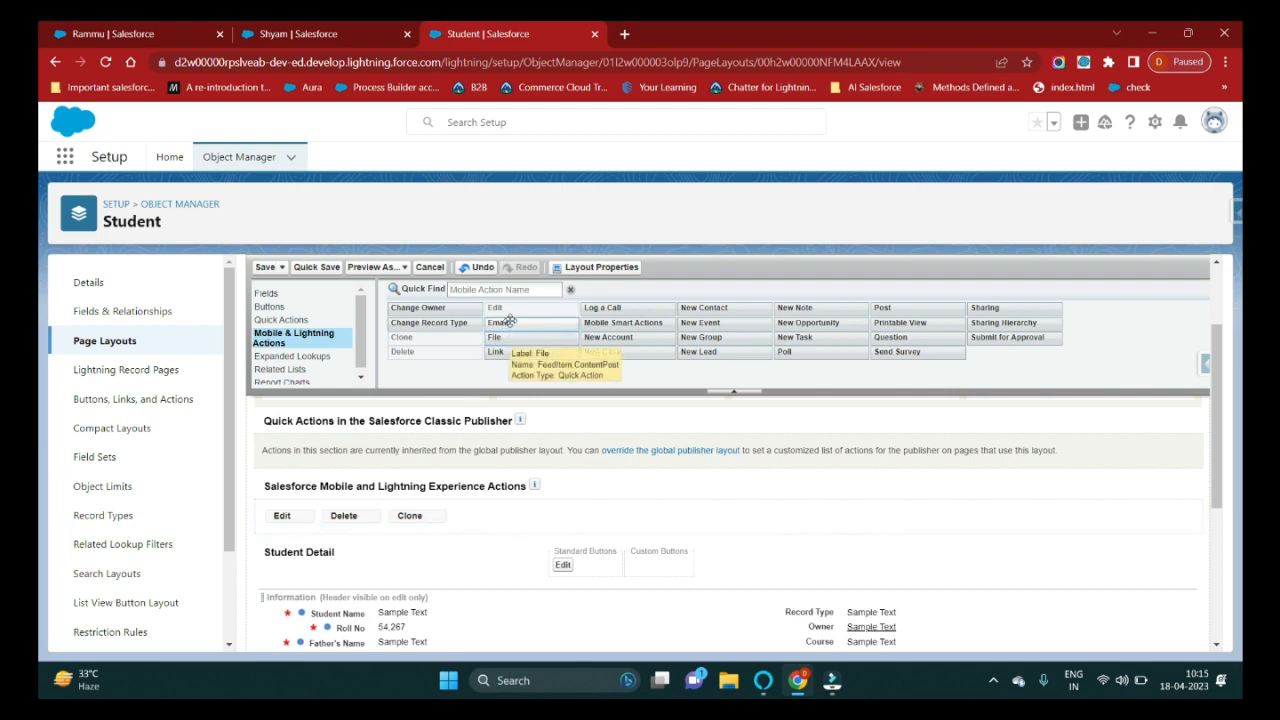
mouse_move(457, 324)
mouse_down()
mouse_move(485, 358)
mouse_move(545, 527)
mouse_move(527, 512)
mouse_up()
click(264, 267)
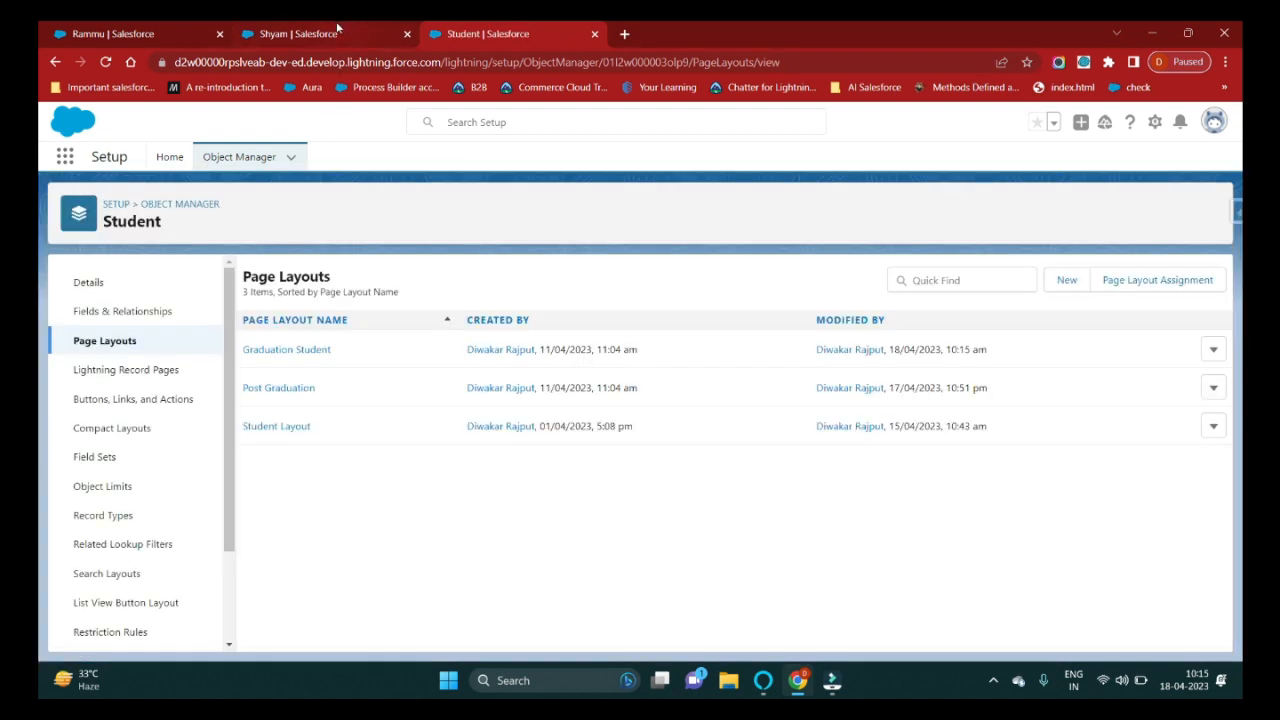
click(337, 27)
click(105, 62)
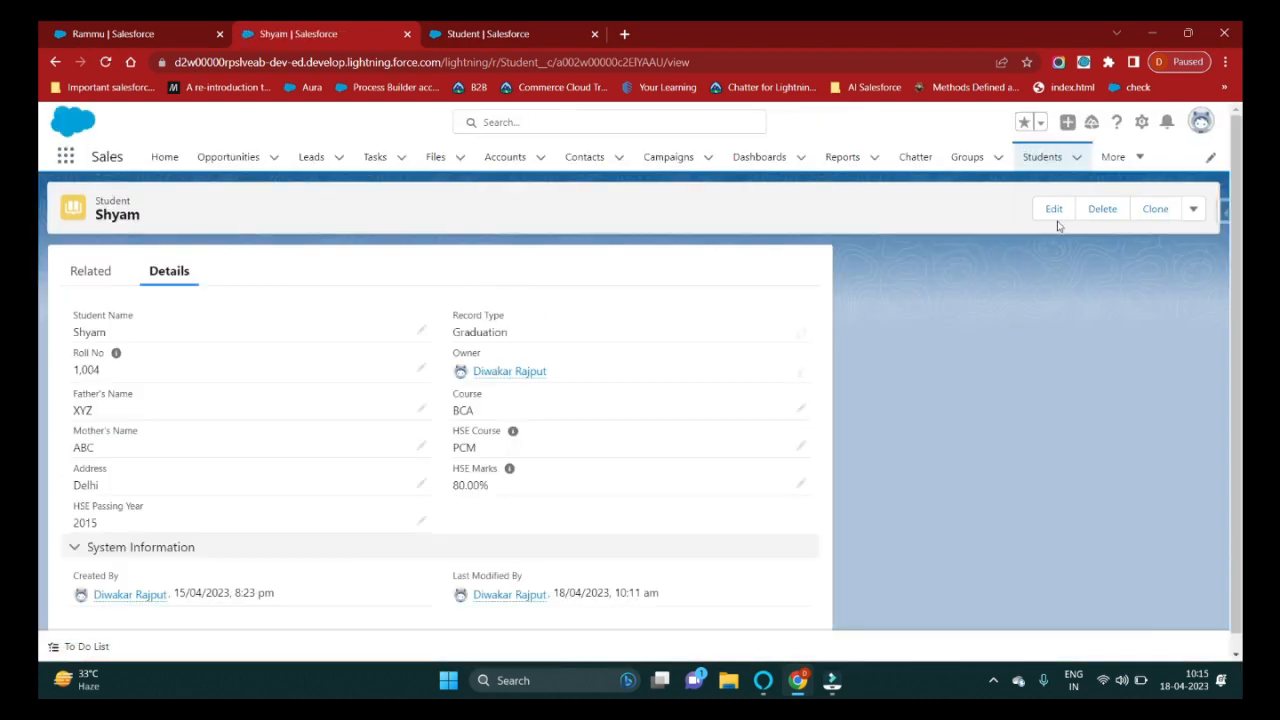
click(1193, 209)
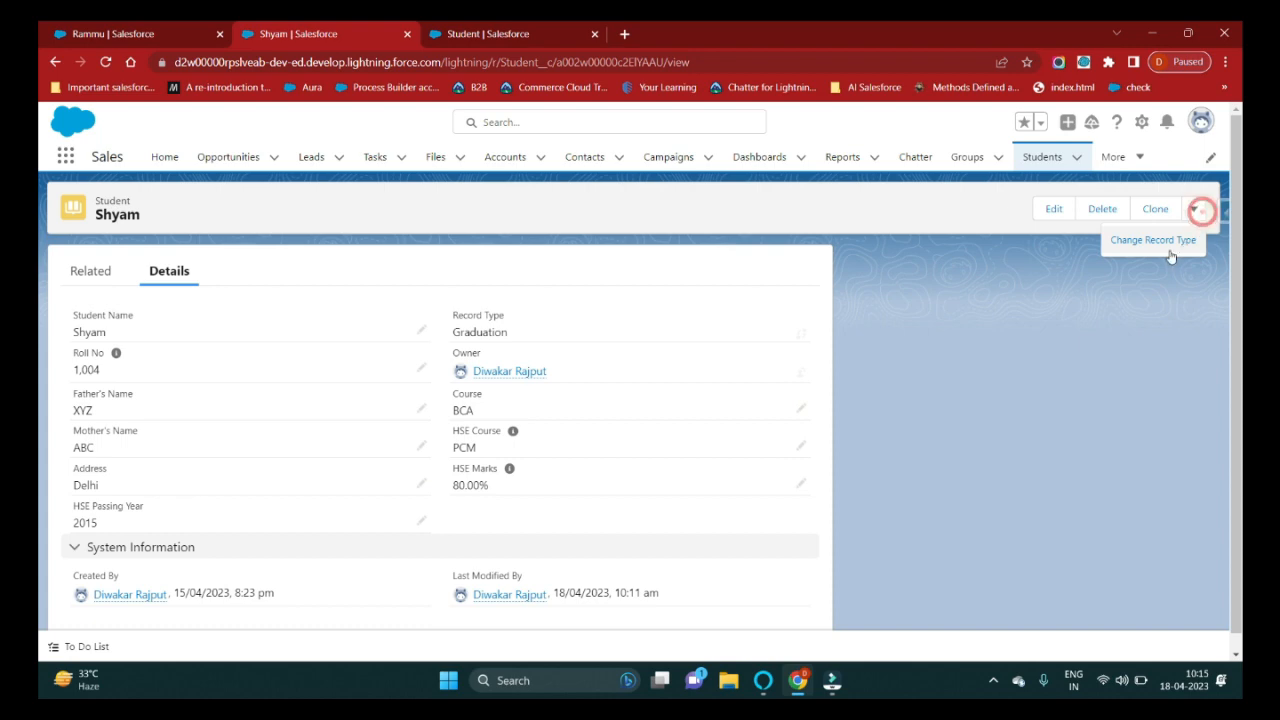
click(1014, 313)
click(500, 34)
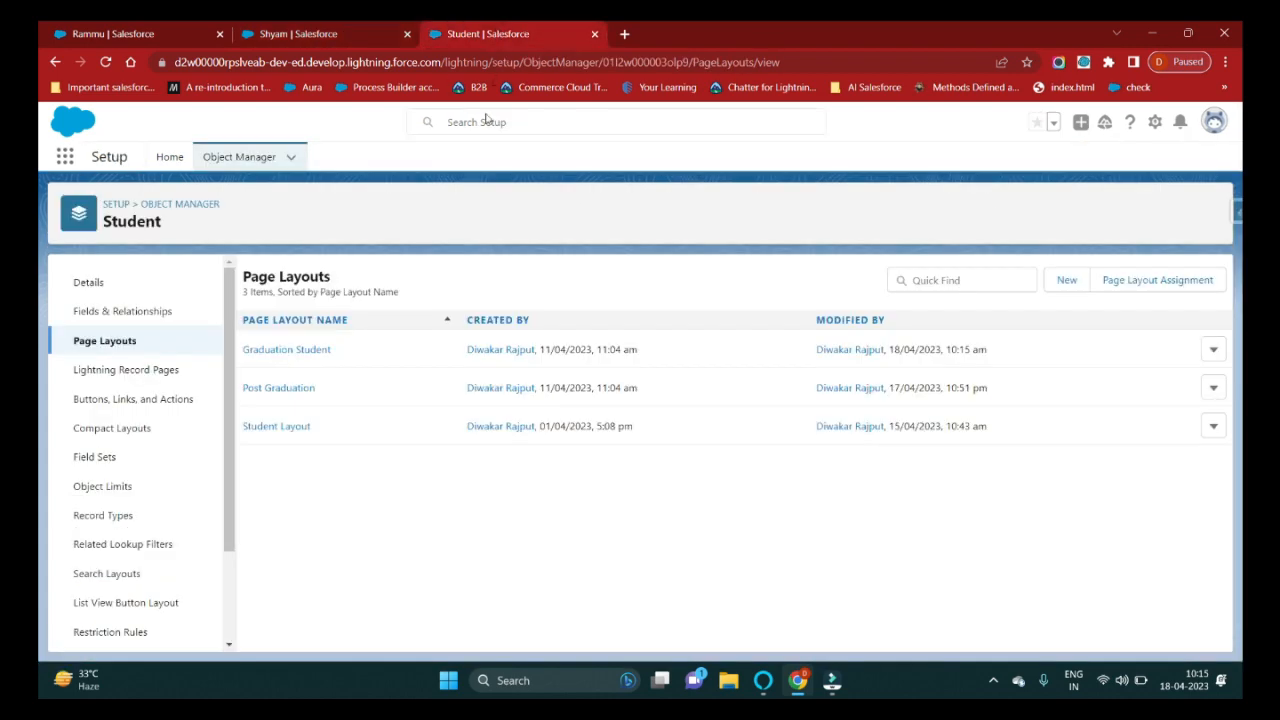
click(271, 350)
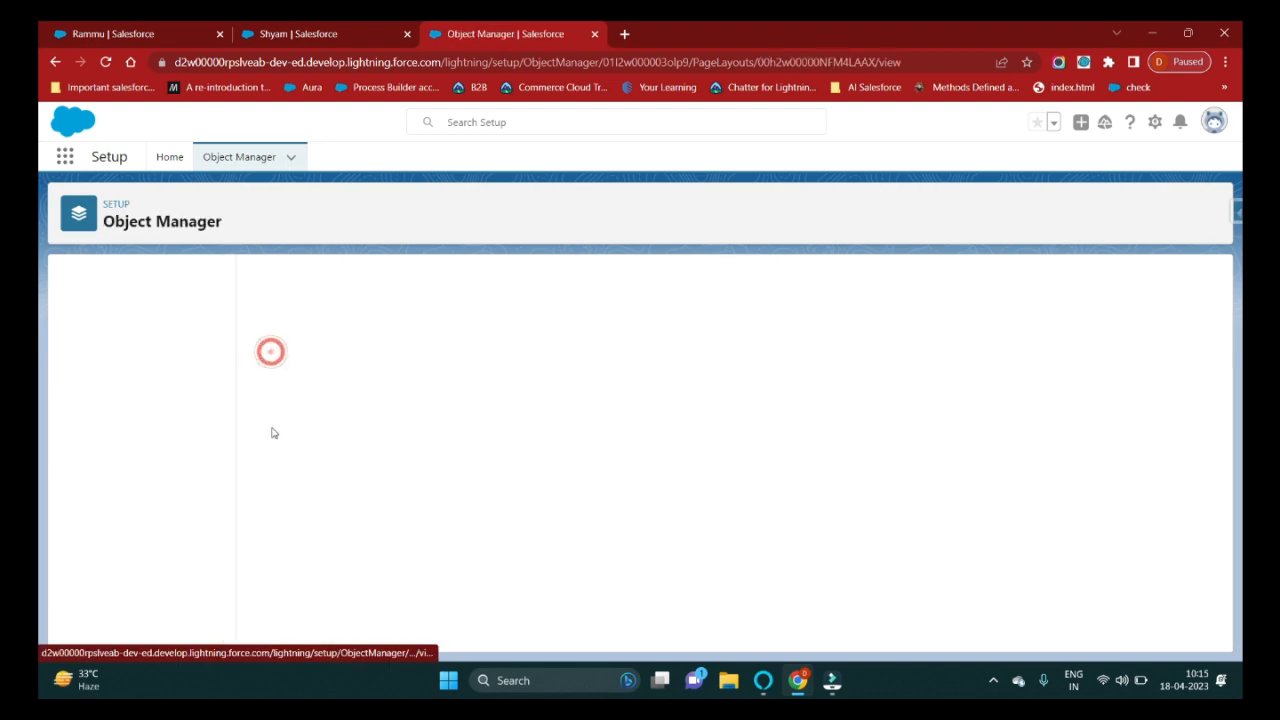
scroll(378, 576, down, 2)
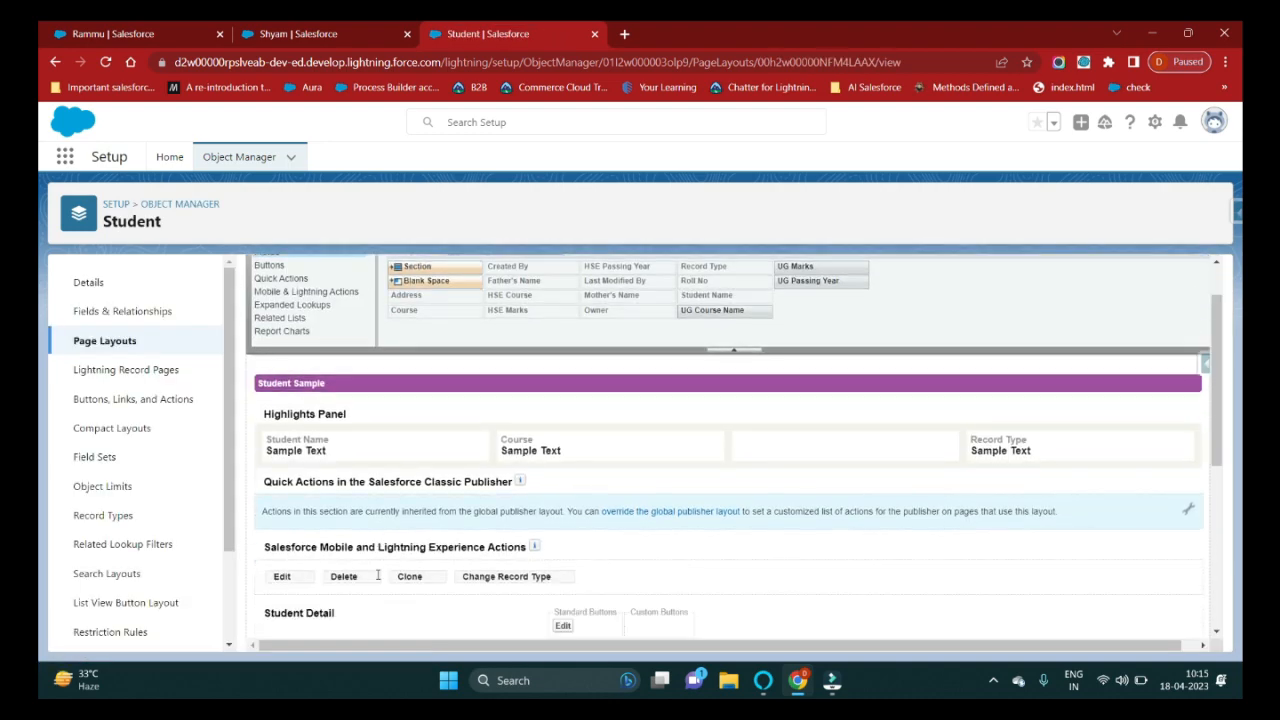
scroll(378, 576, down, 6)
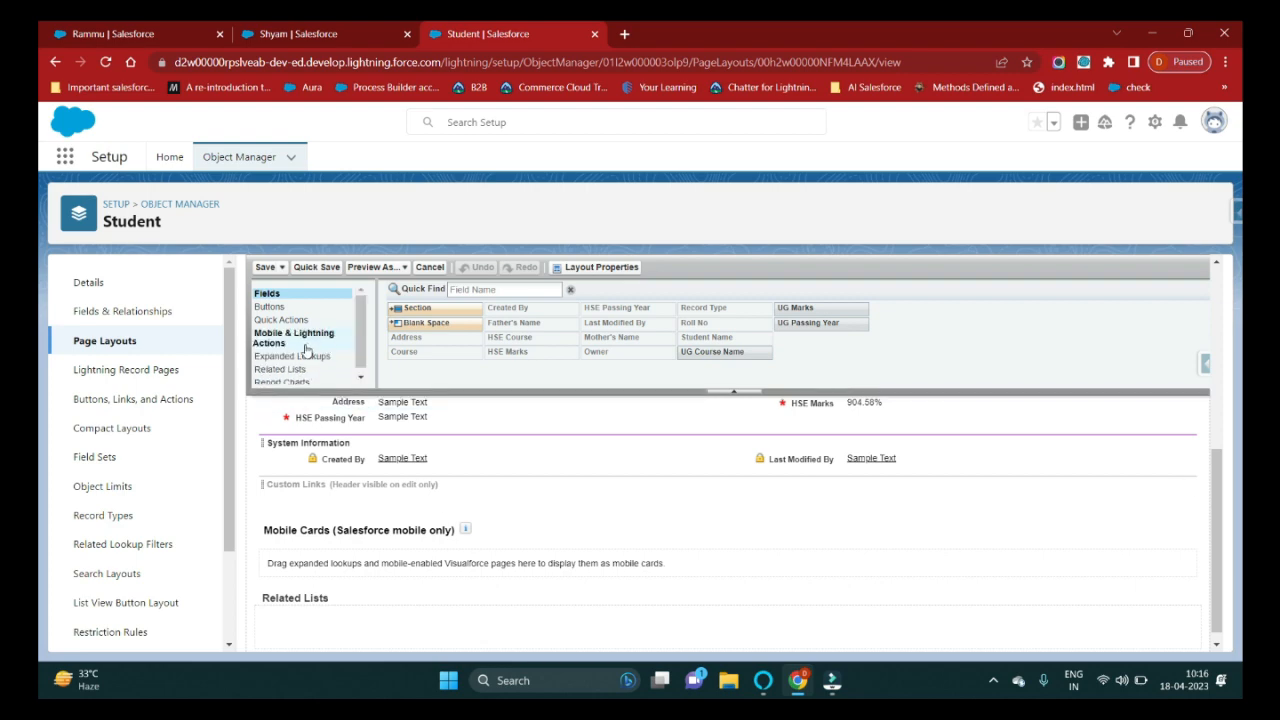
scroll(395, 524, up, 3)
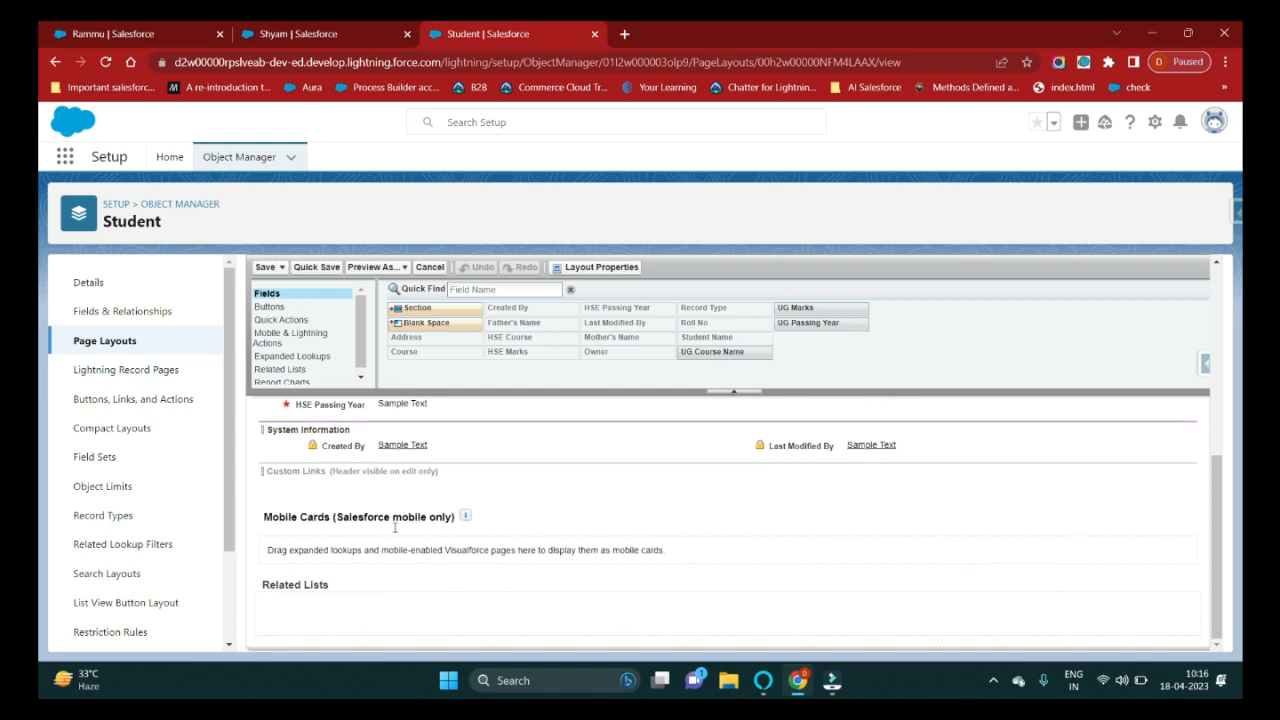
scroll(520, 511, up, 3)
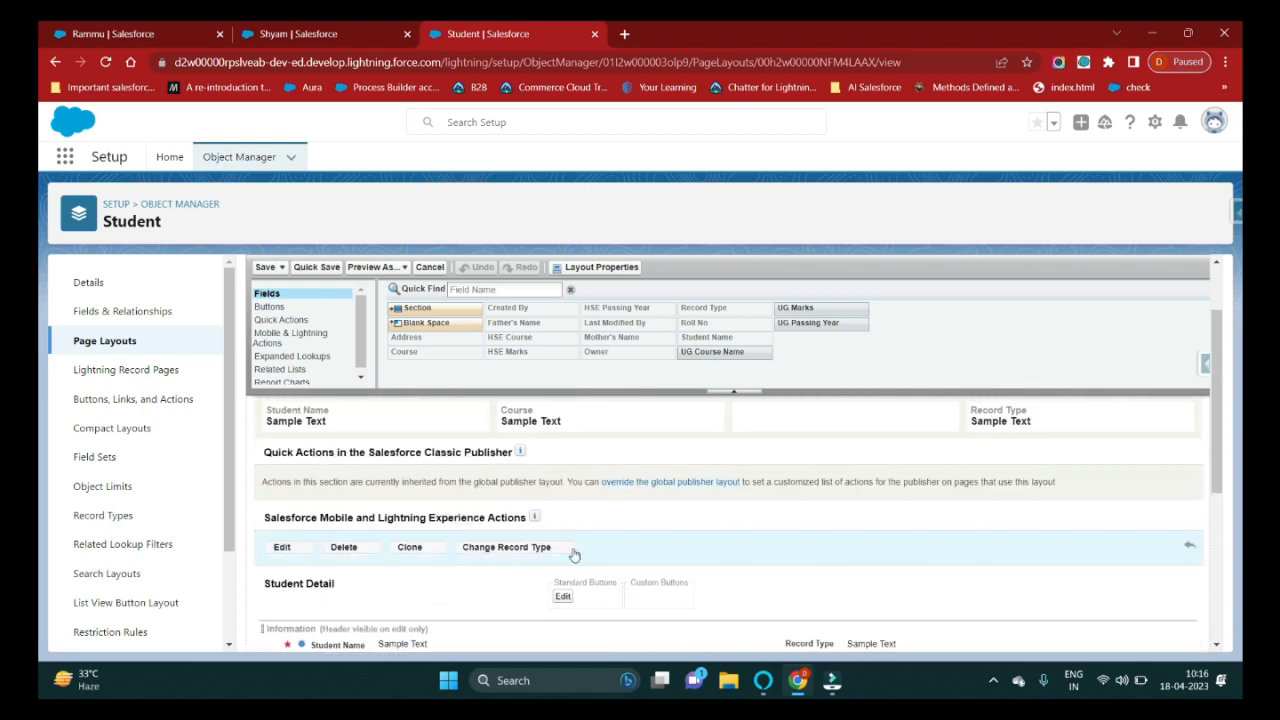
scroll(585, 545, down, 3)
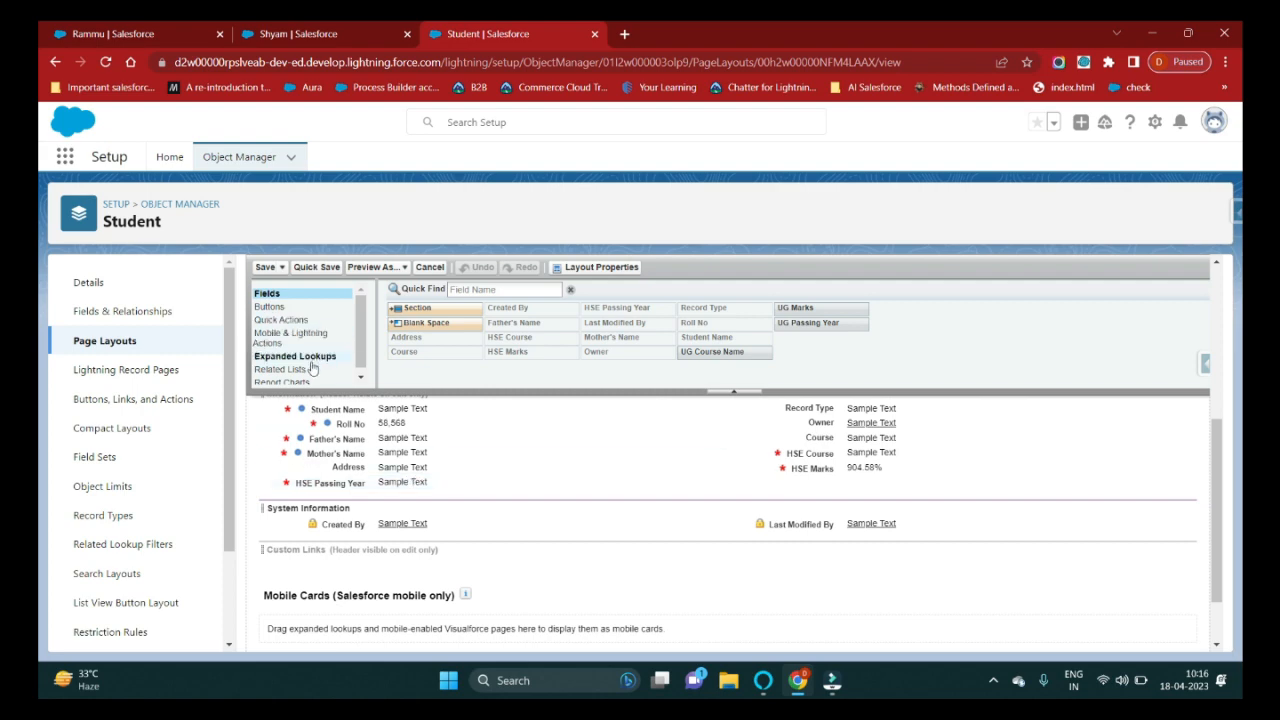
click(297, 37)
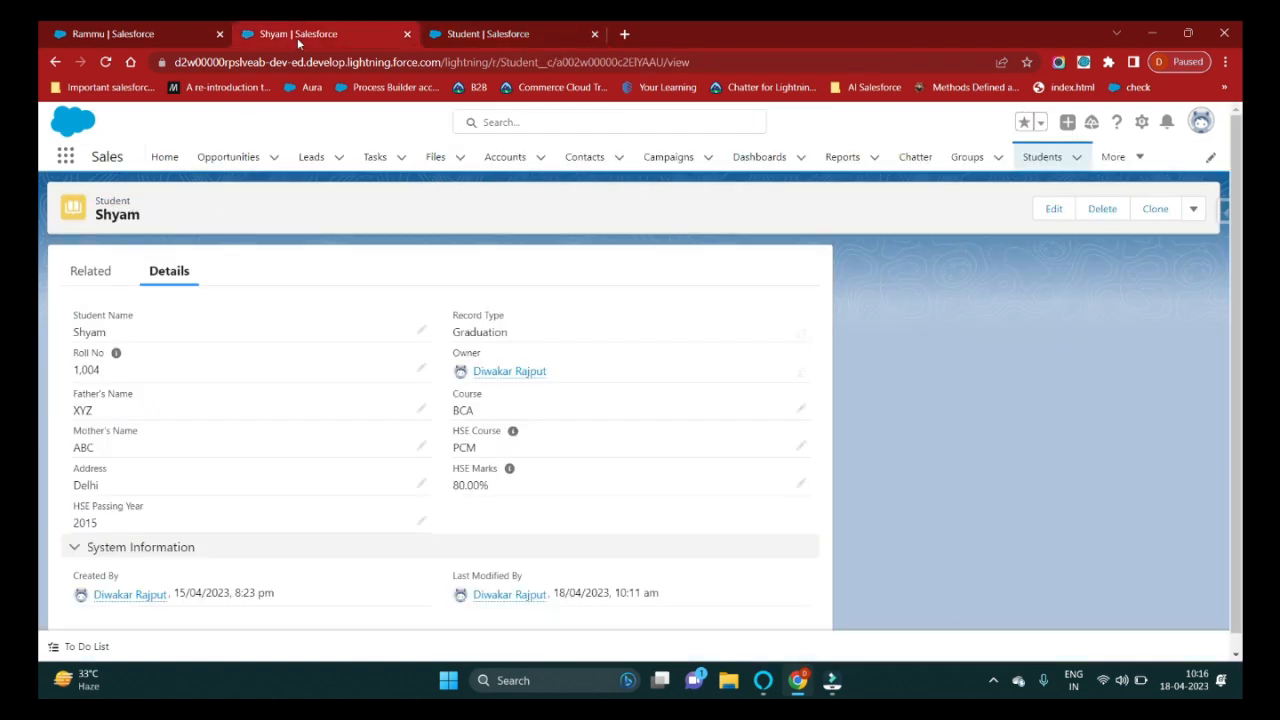
click(90, 271)
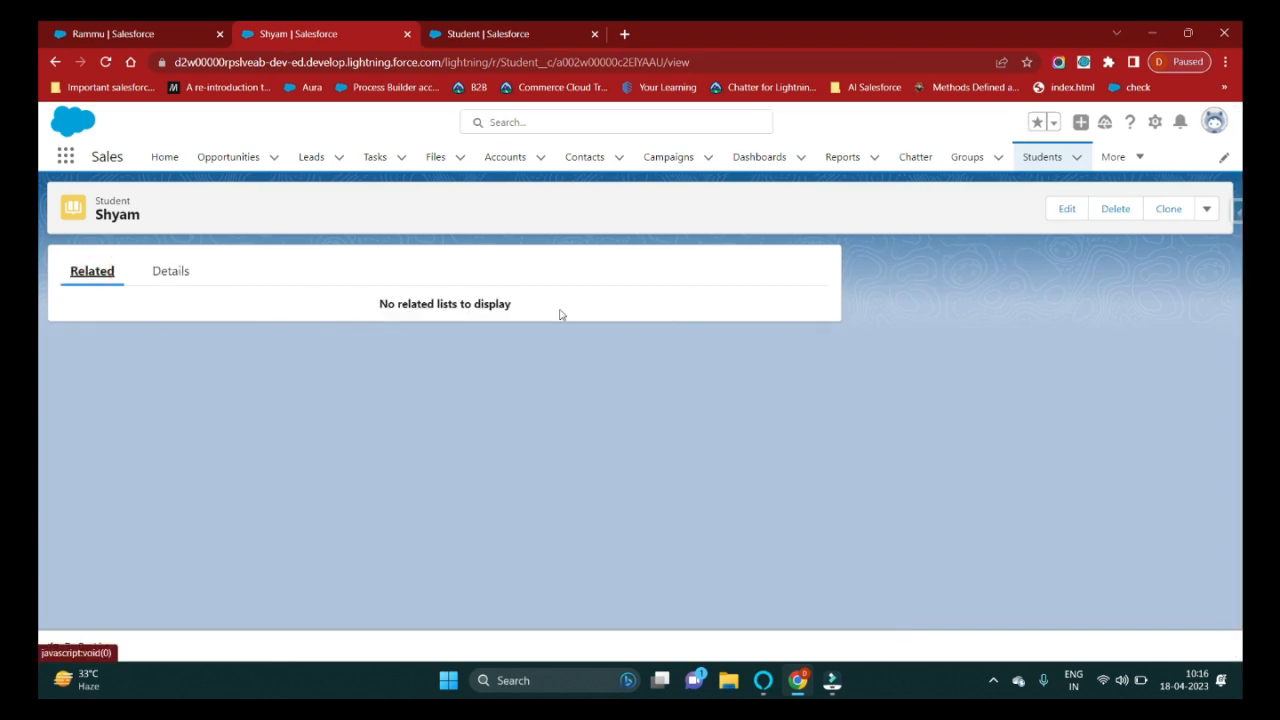
click(527, 31)
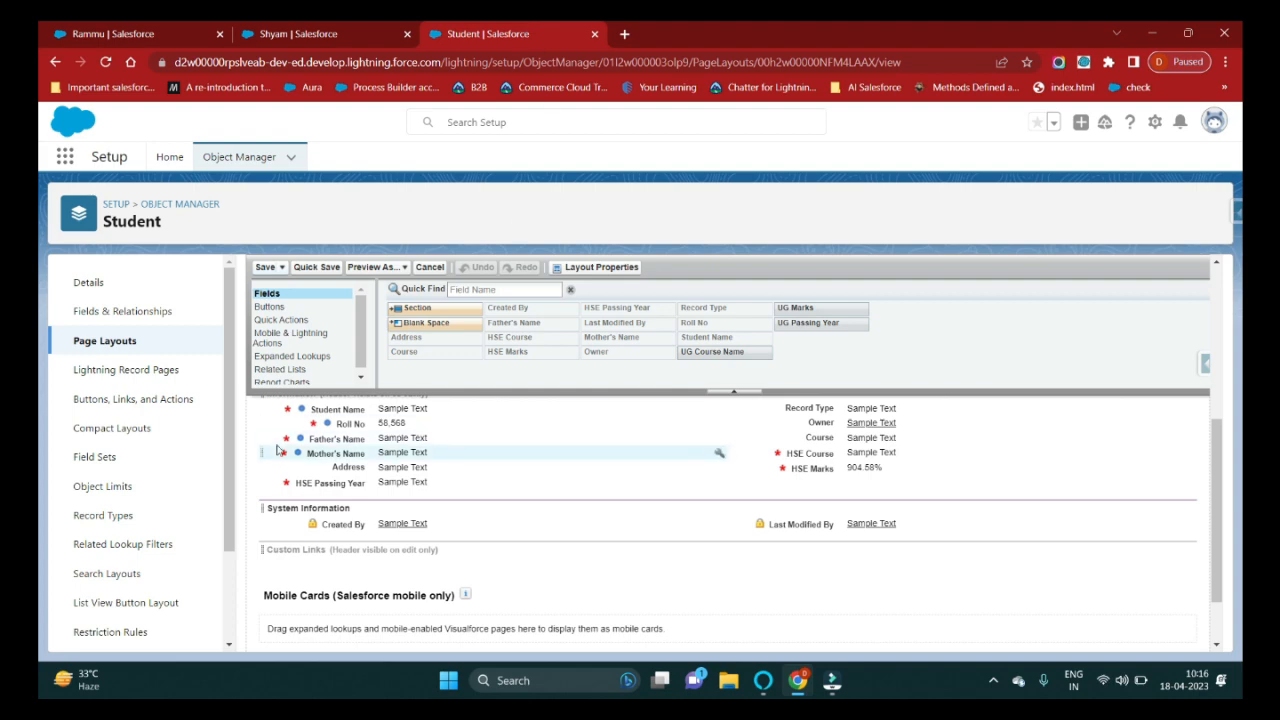
Place the Files related list on the student layout and save, overwriting users' customizations.
scroll(300, 370, down, 1)
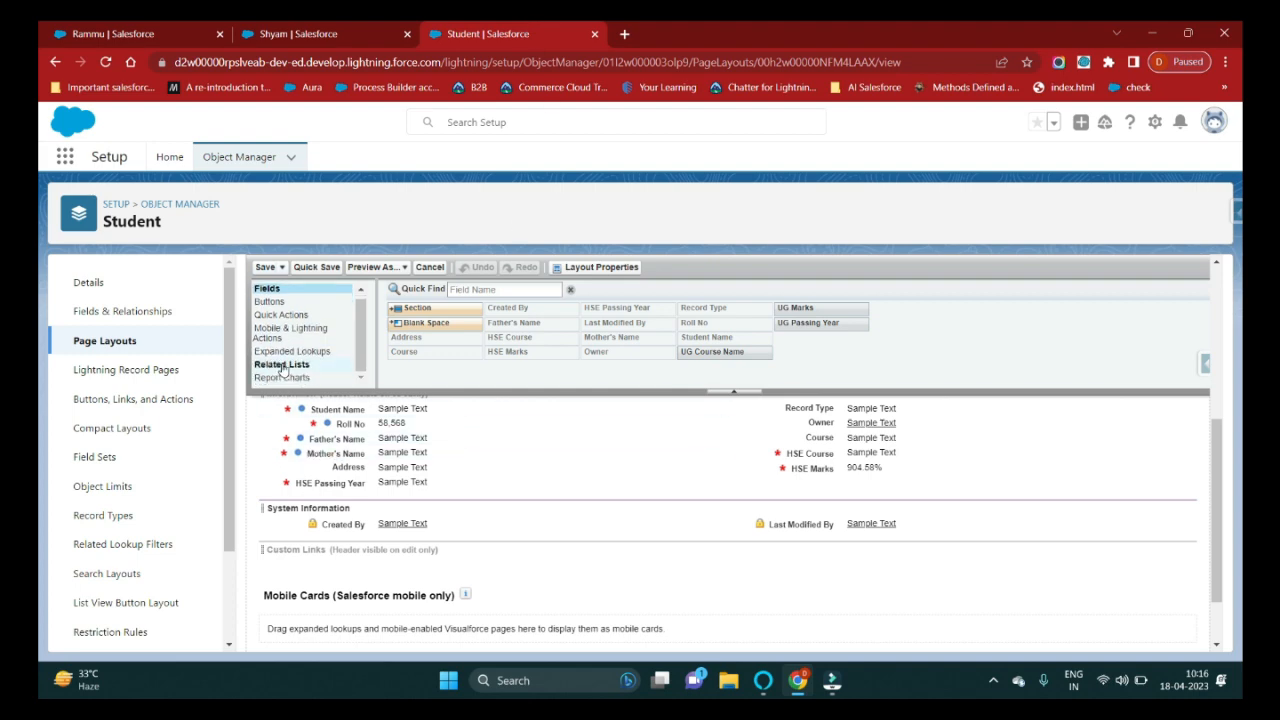
click(282, 366)
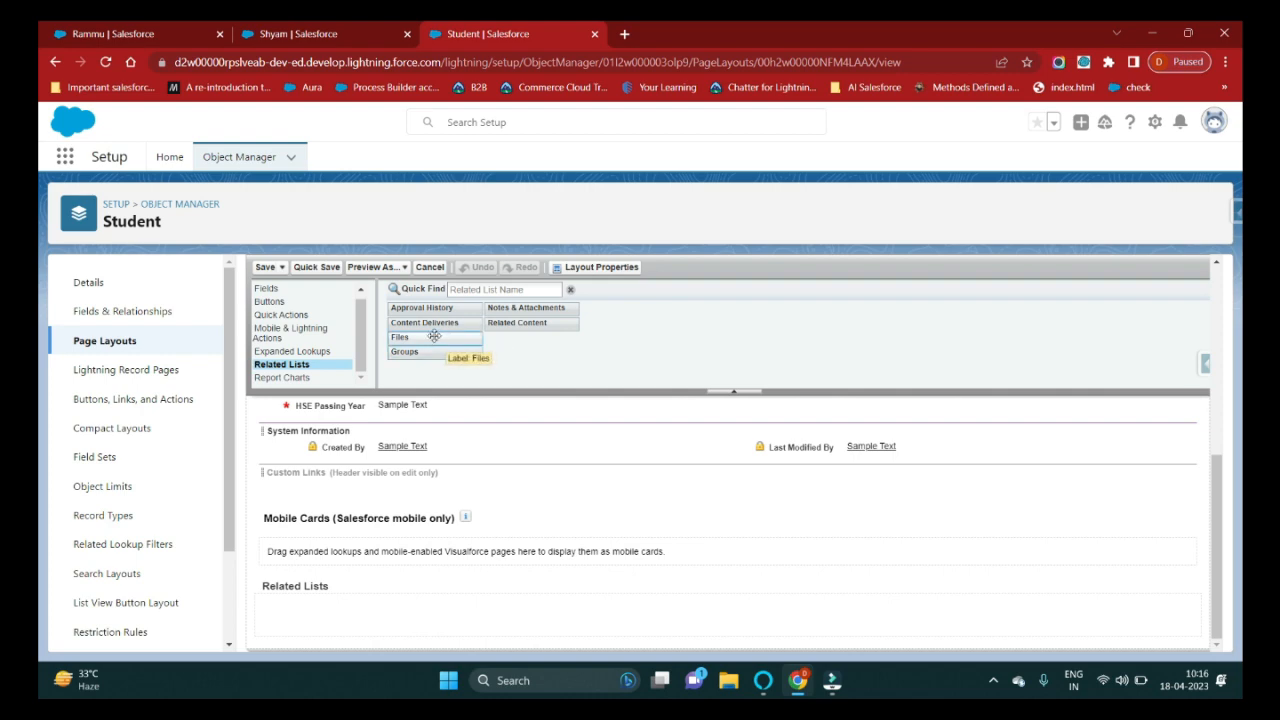
drag(434, 336, 353, 593)
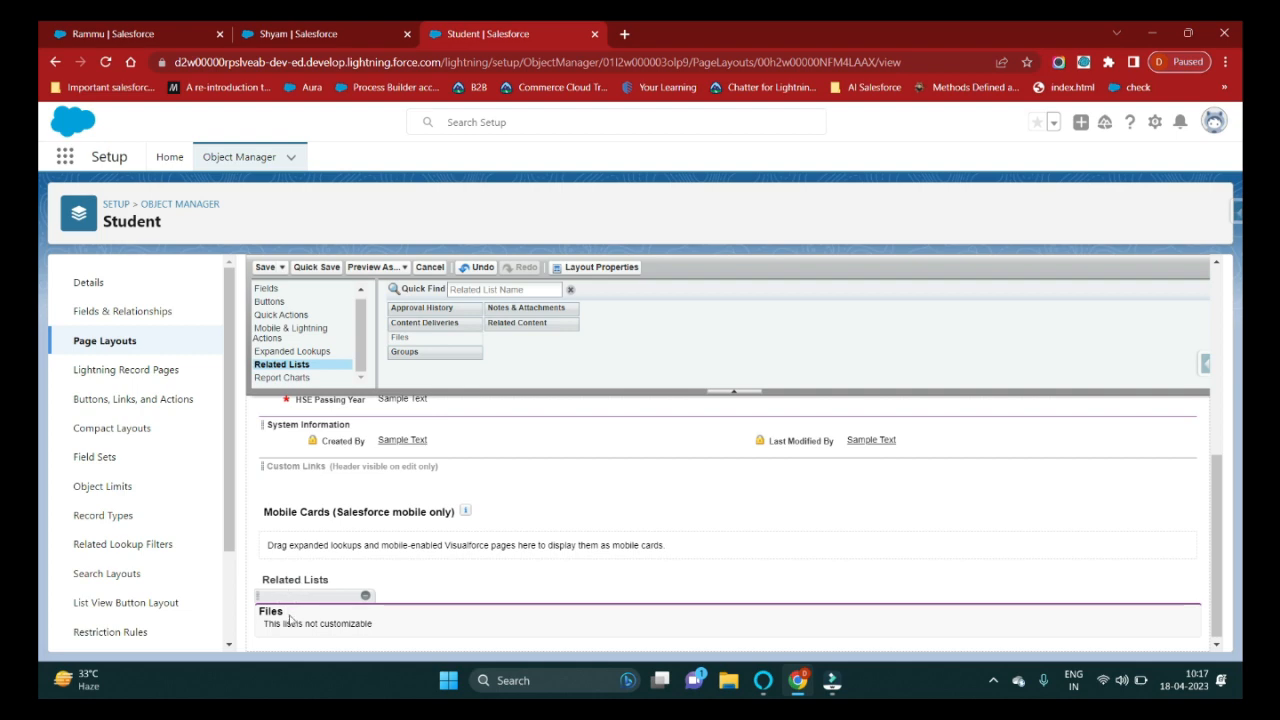
click(263, 267)
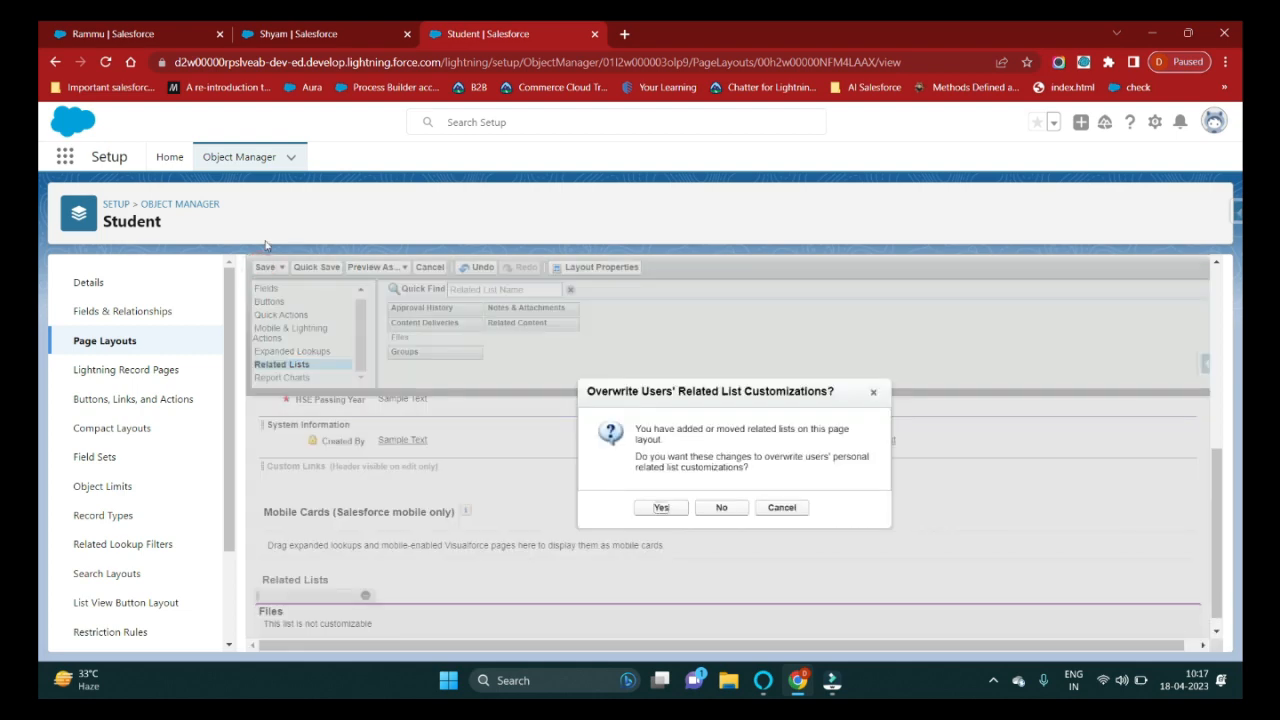
click(663, 510)
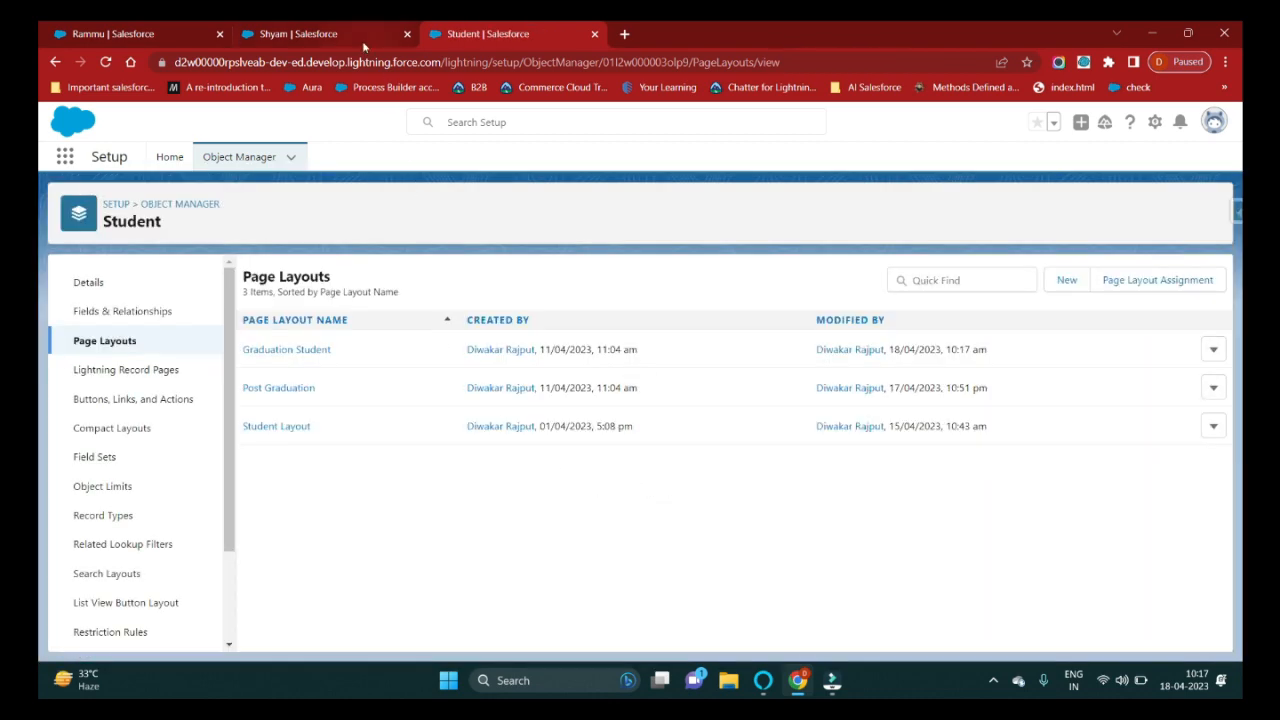
click(363, 40)
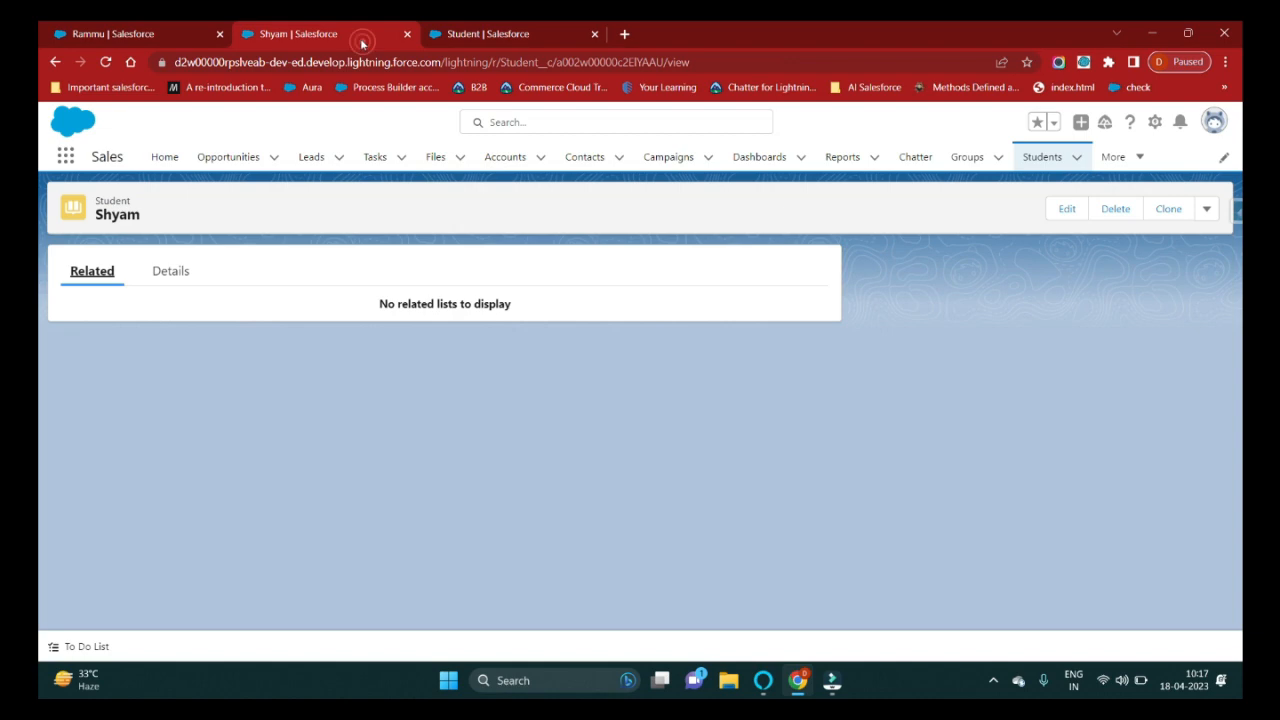
click(107, 62)
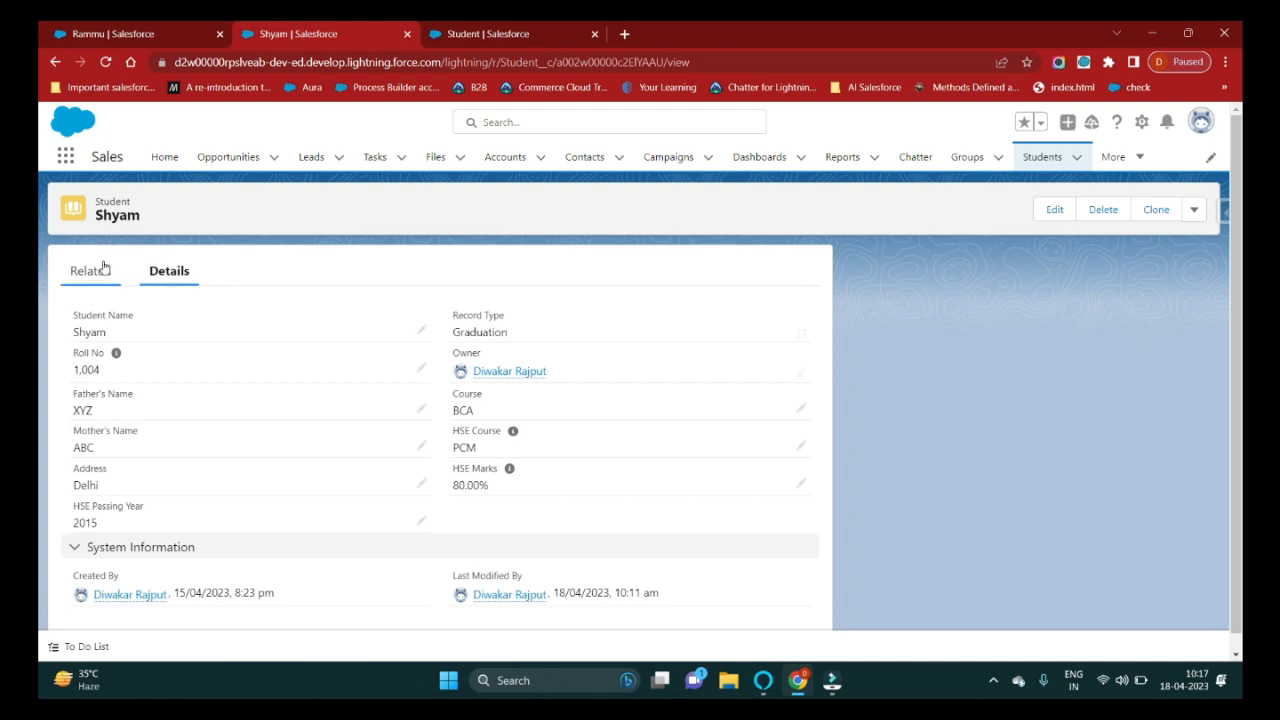
click(103, 268)
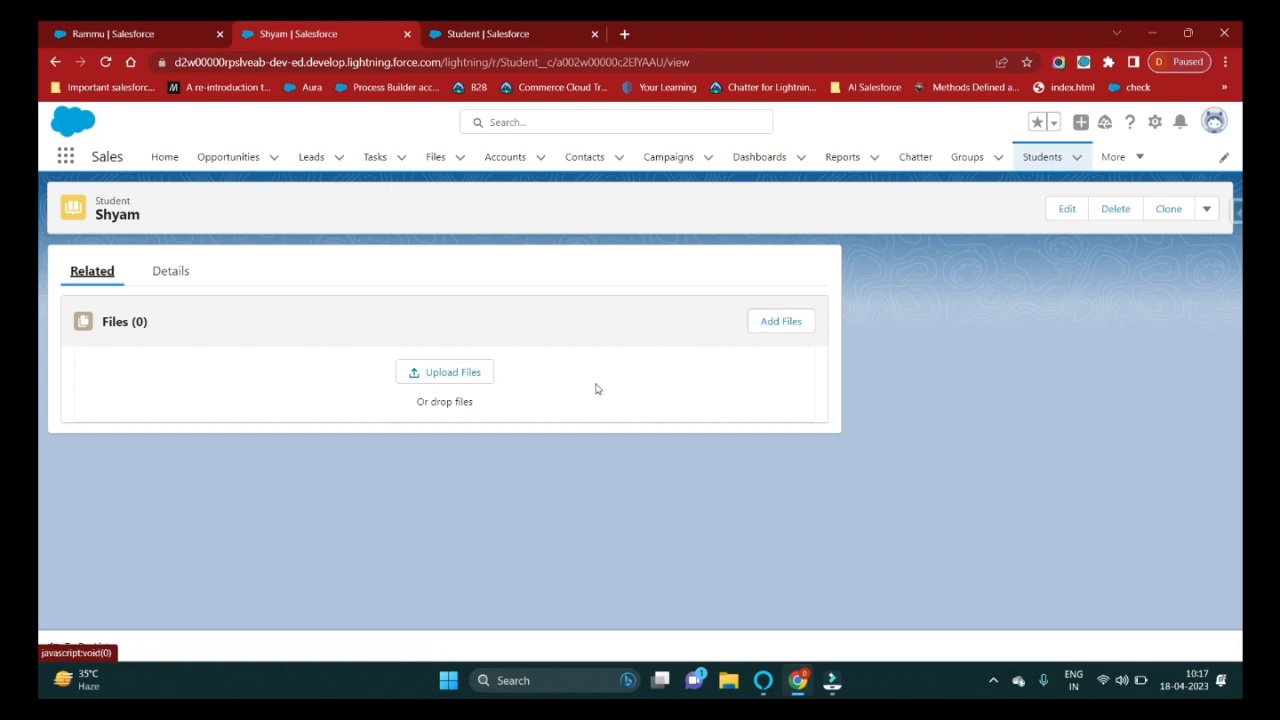
click(455, 374)
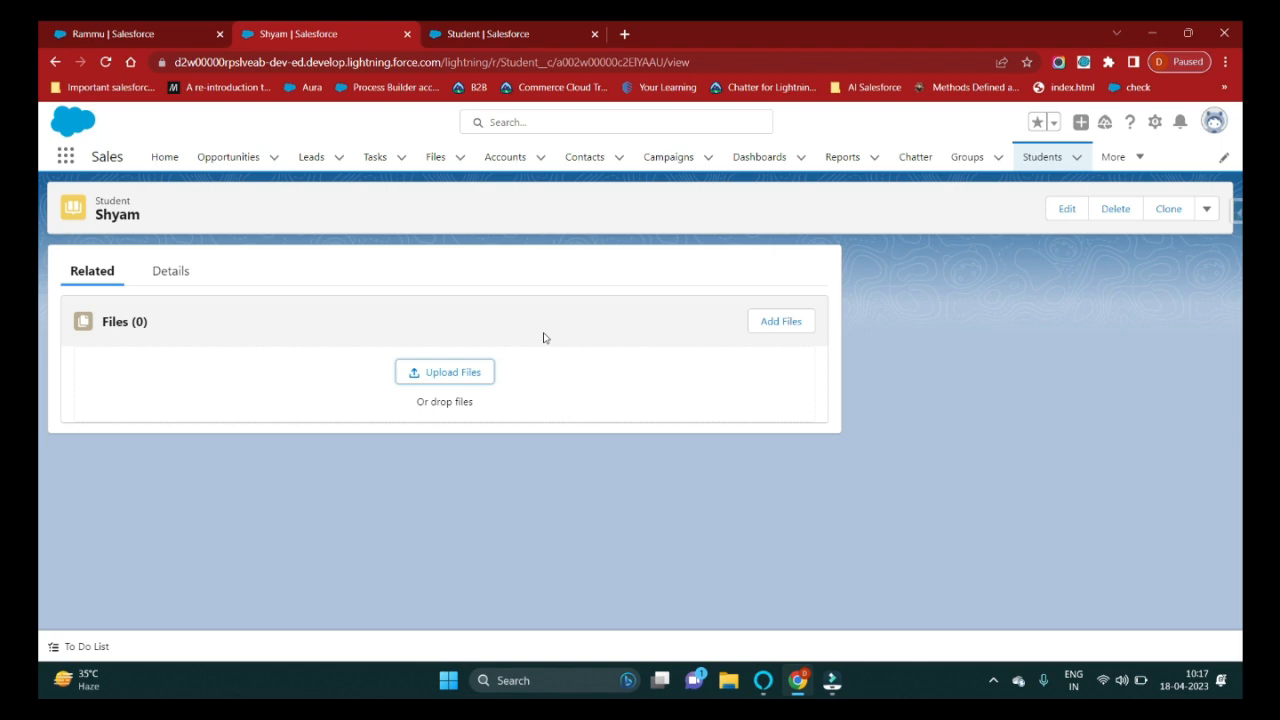
key(alt)
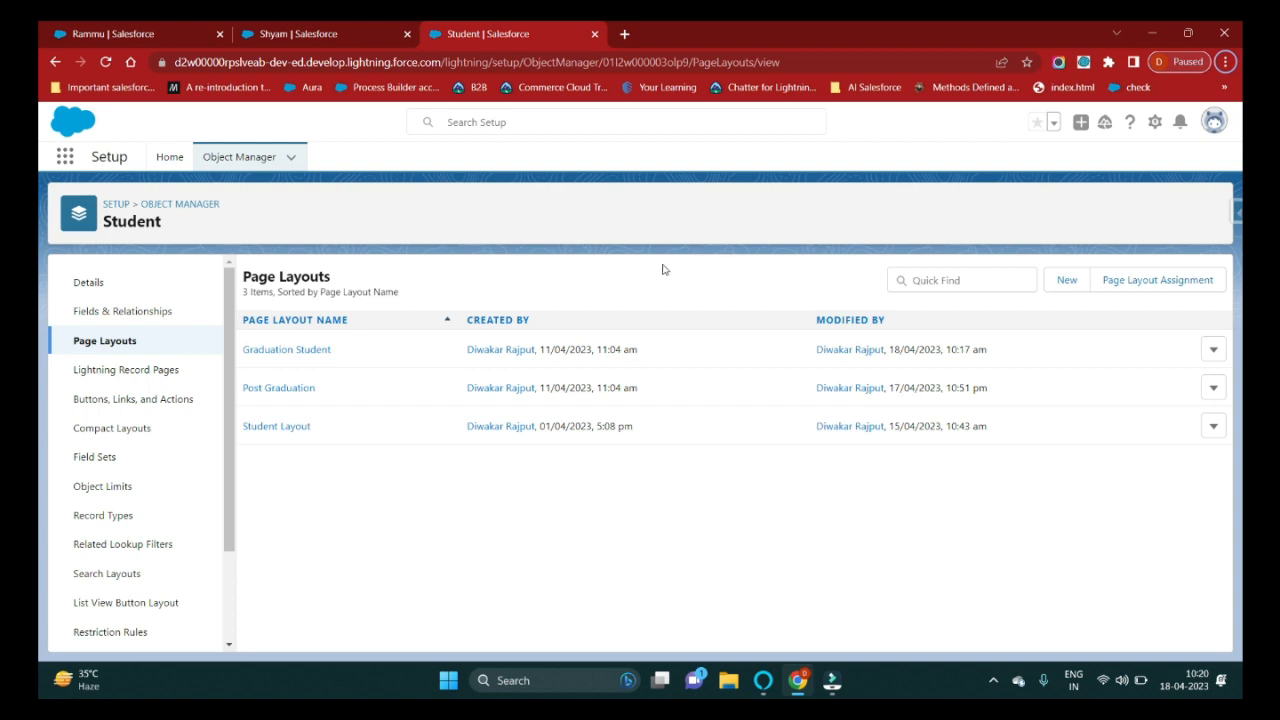
Start a new Student page layout and review which existing layouts can be cloned.
click(1066, 285)
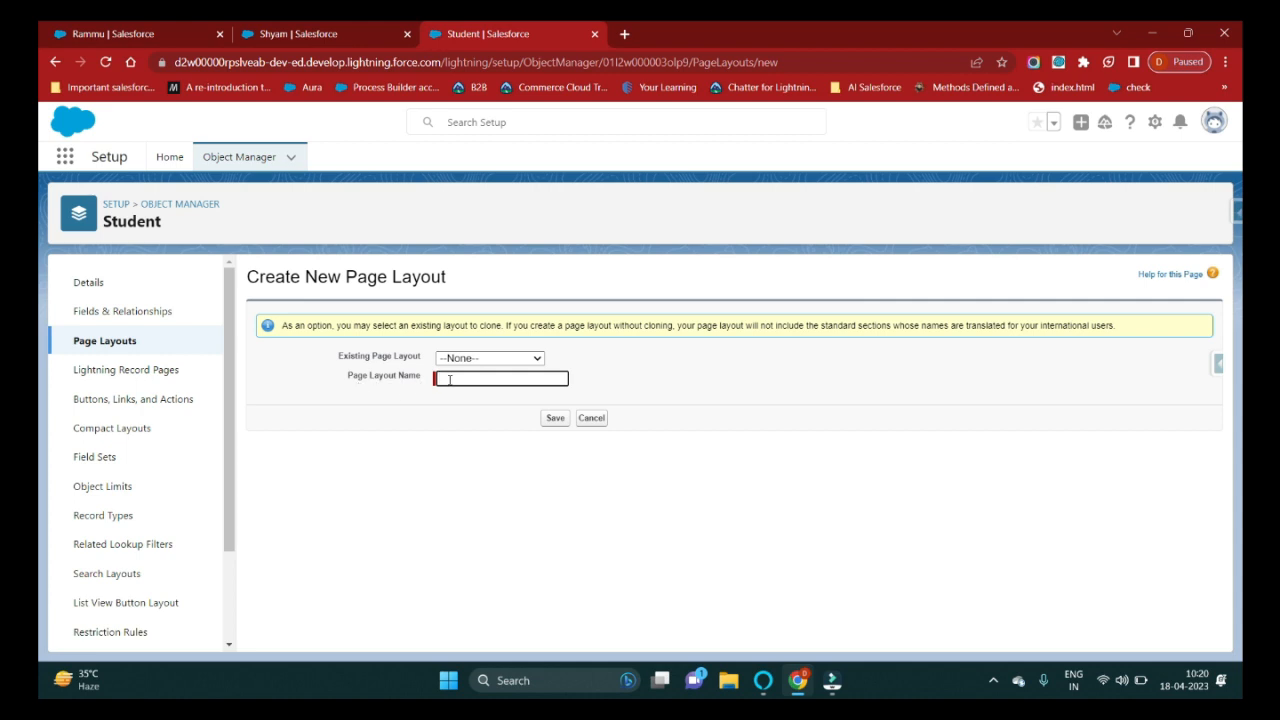
drag(338, 357, 425, 368)
click(485, 358)
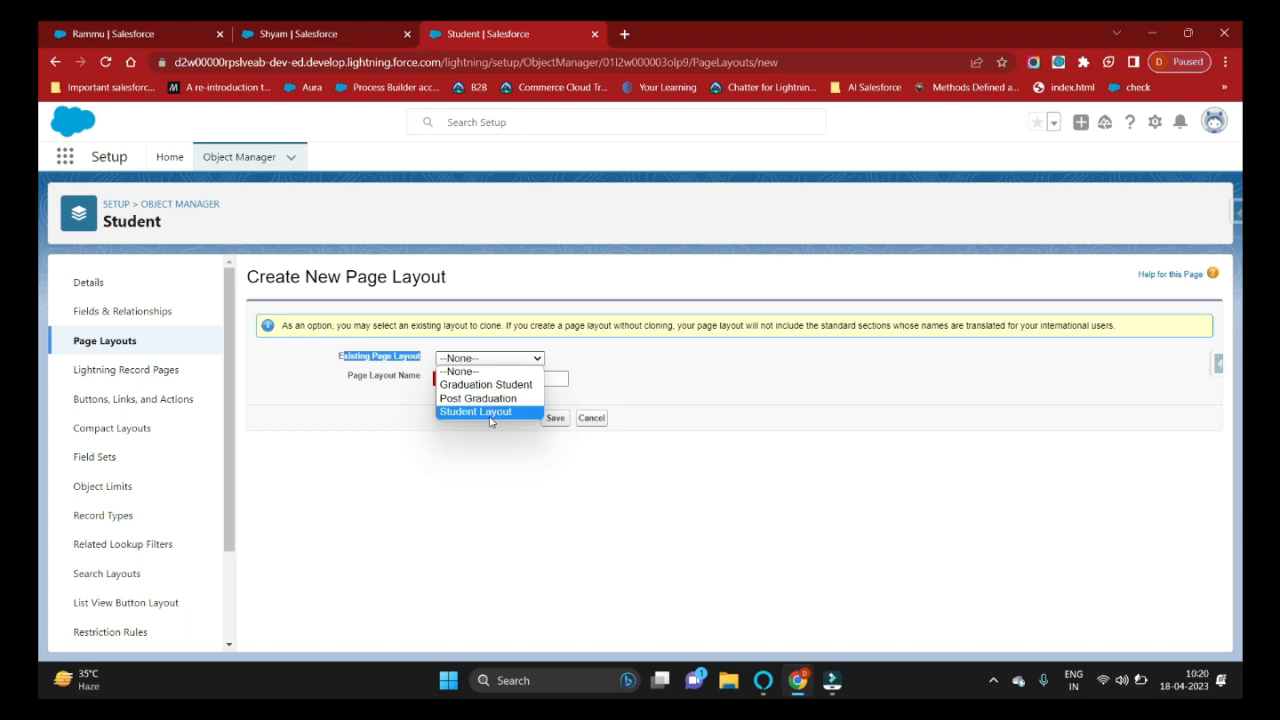
click(641, 362)
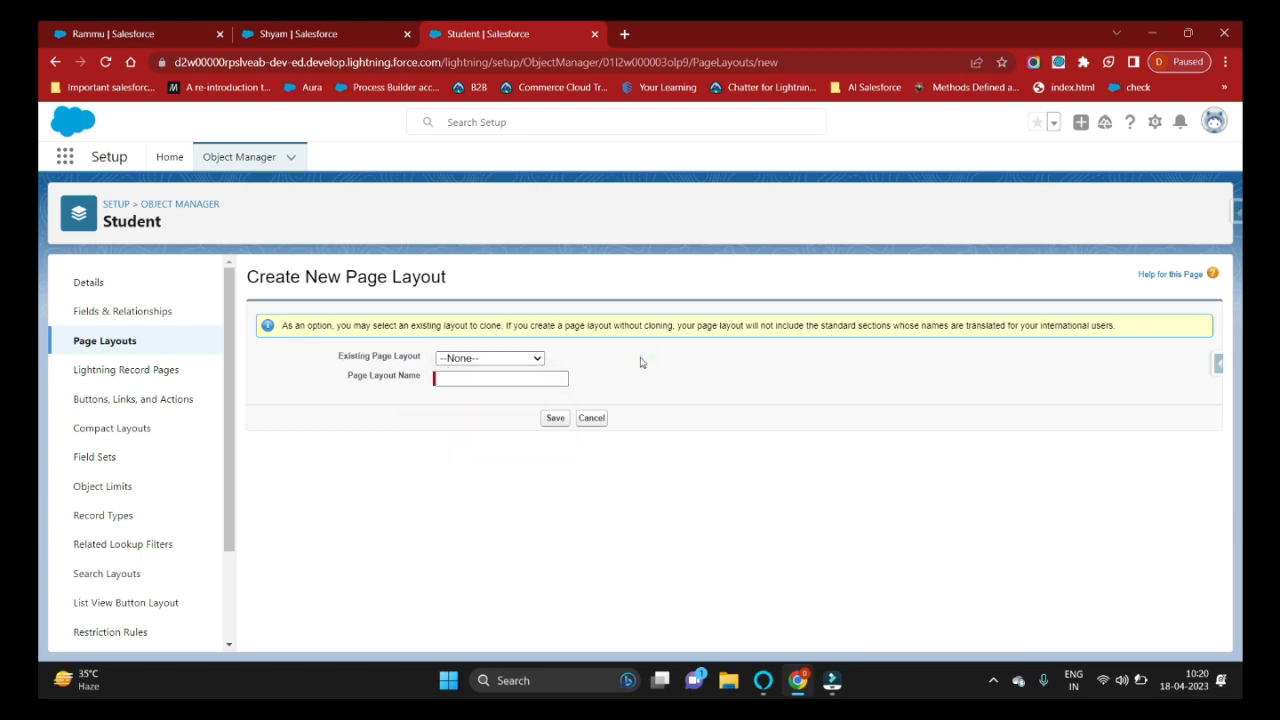
Name the layout 'Test Page layout' and choose Graduation Student as the layout to clone.
click(471, 385)
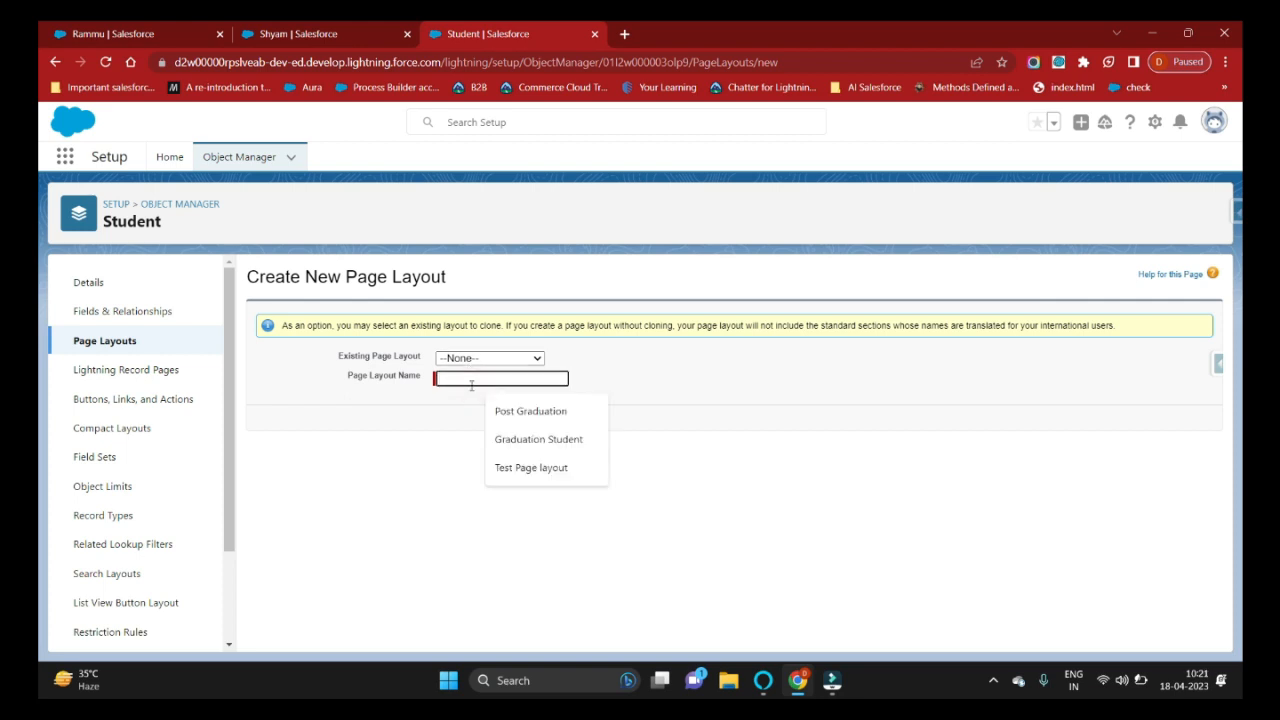
text(Test)
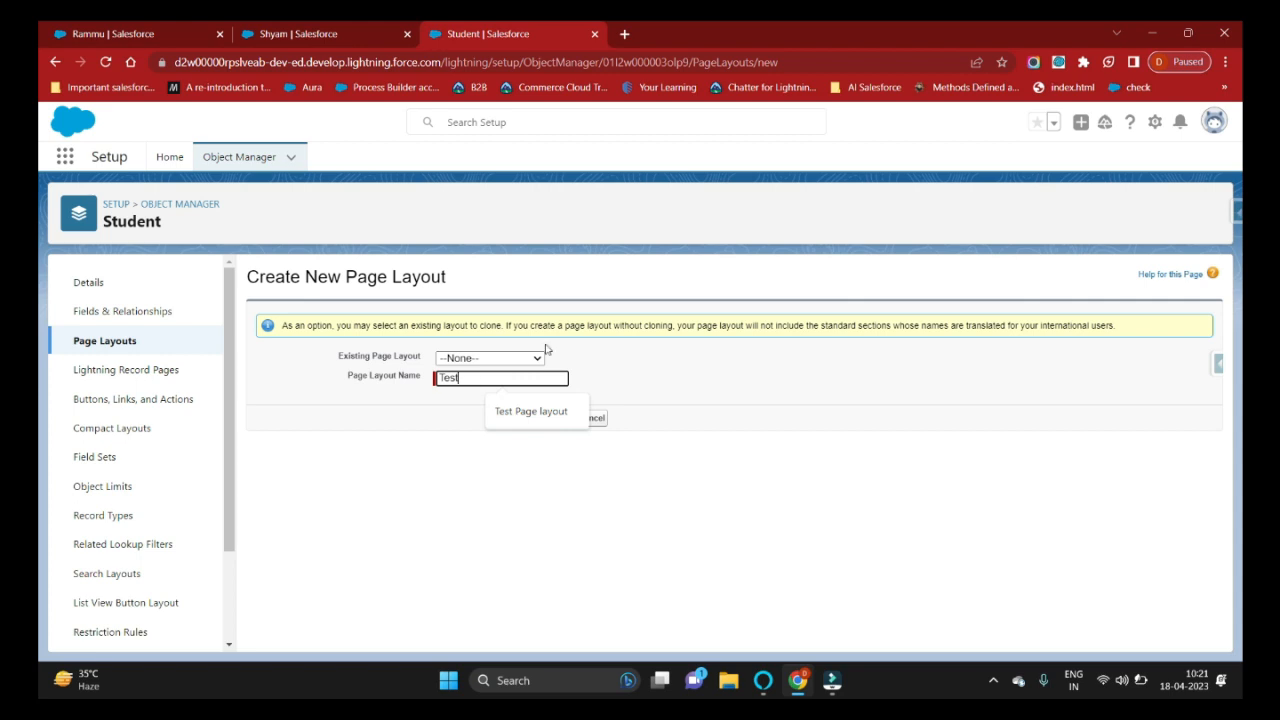
click(540, 411)
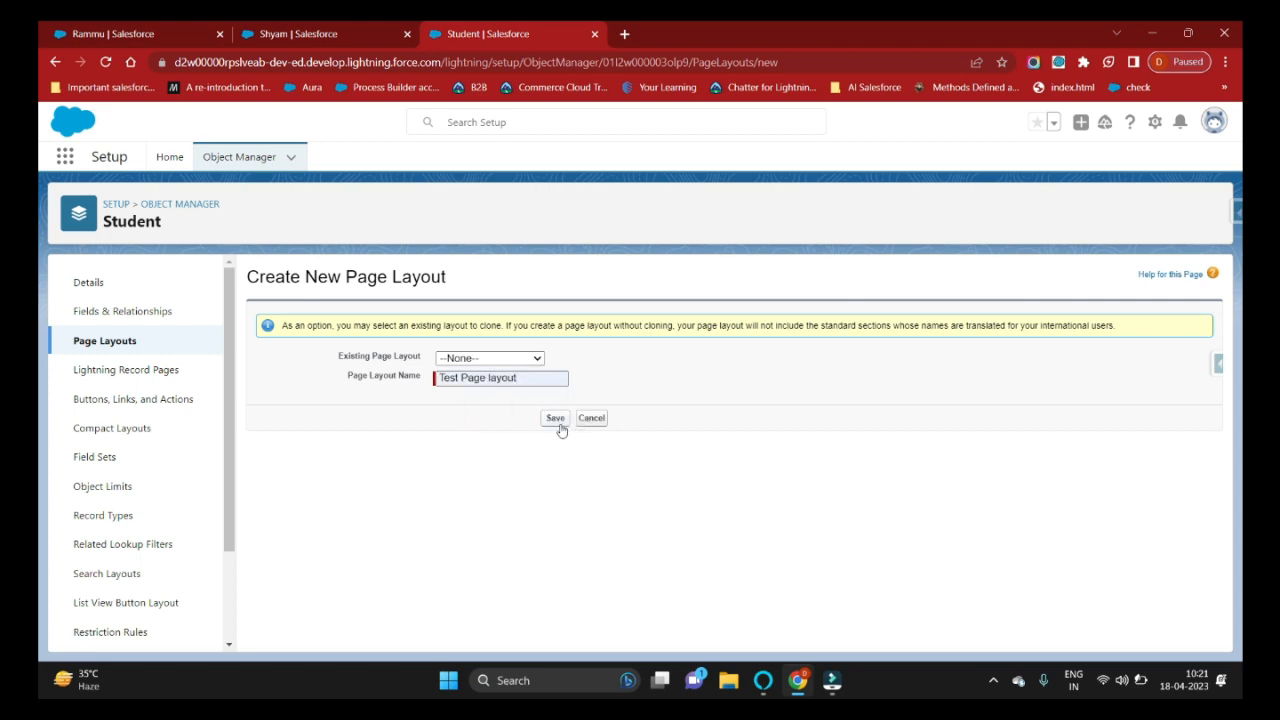
click(530, 360)
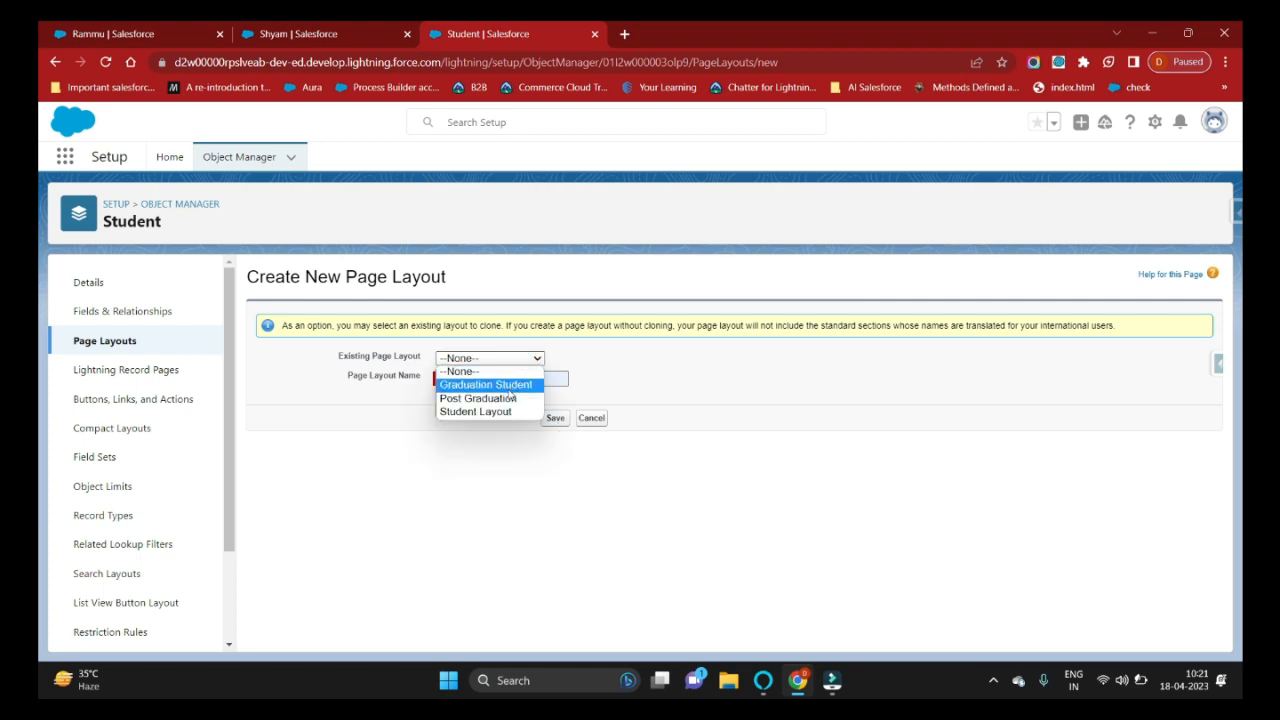
click(500, 384)
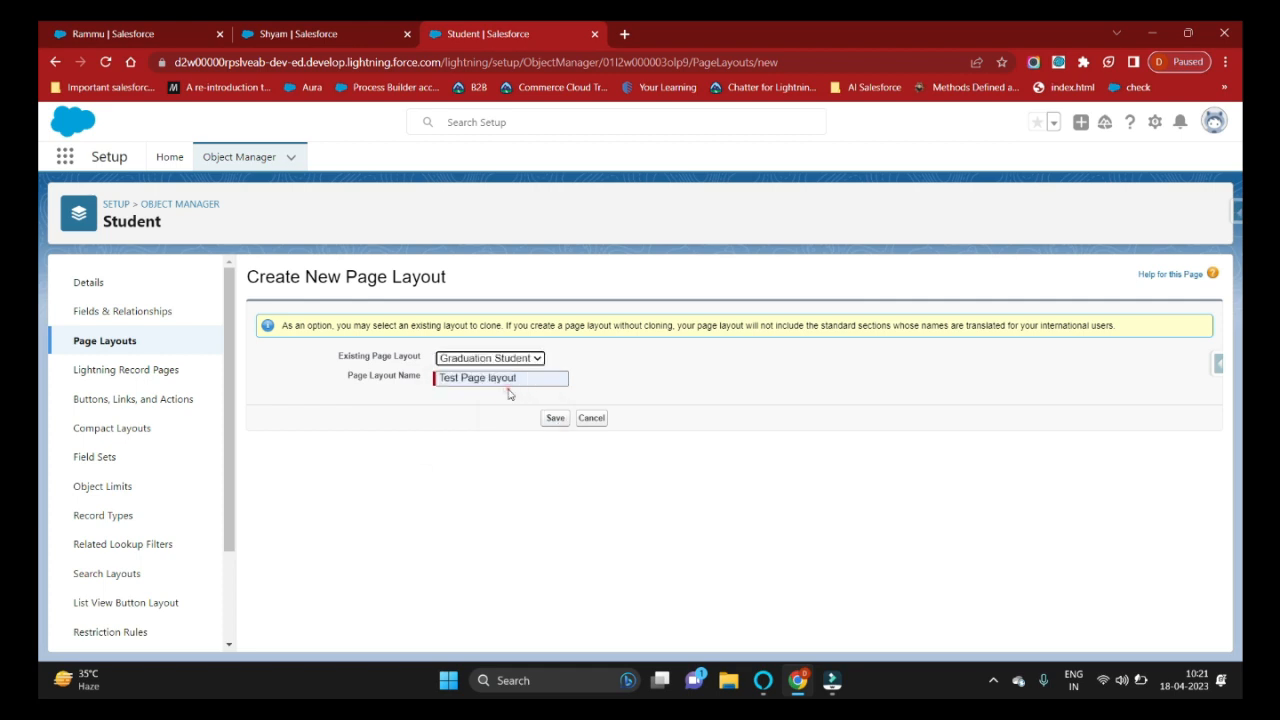
Save the Test Page layout and review its Student Name, Roll No, HSE Course and HSE Marks fields.
click(551, 419)
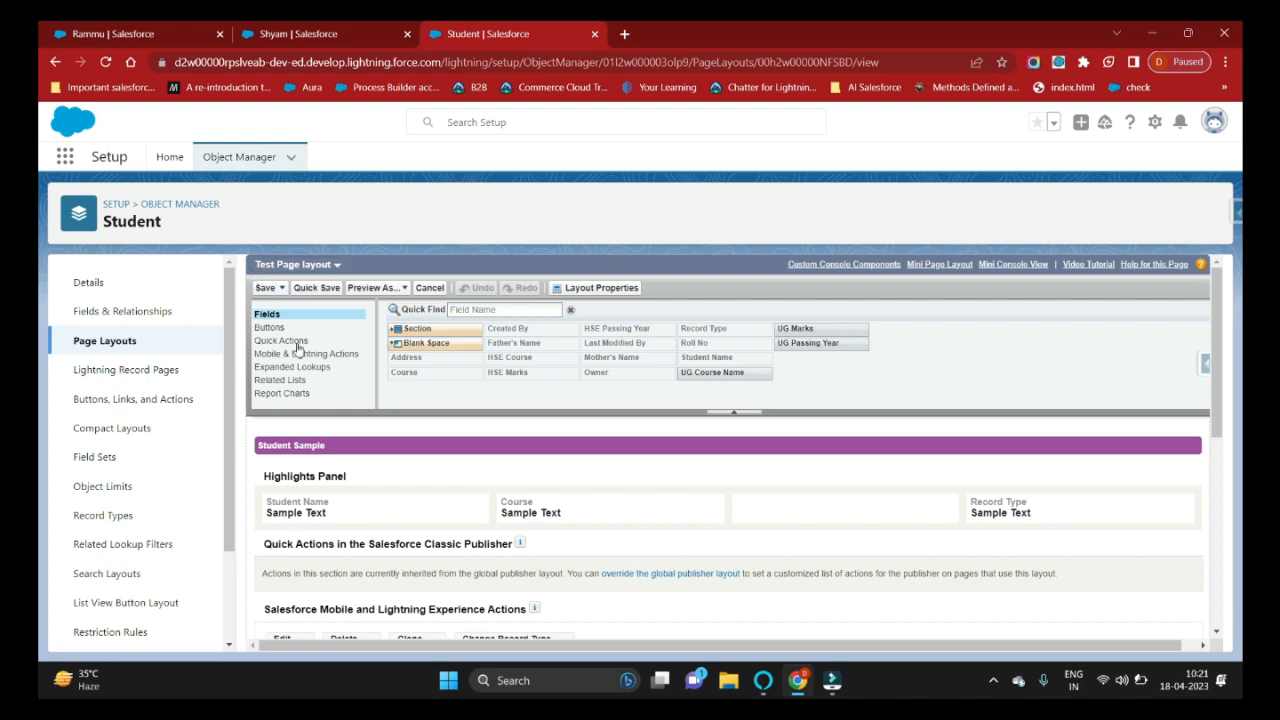
scroll(365, 480, down, 5)
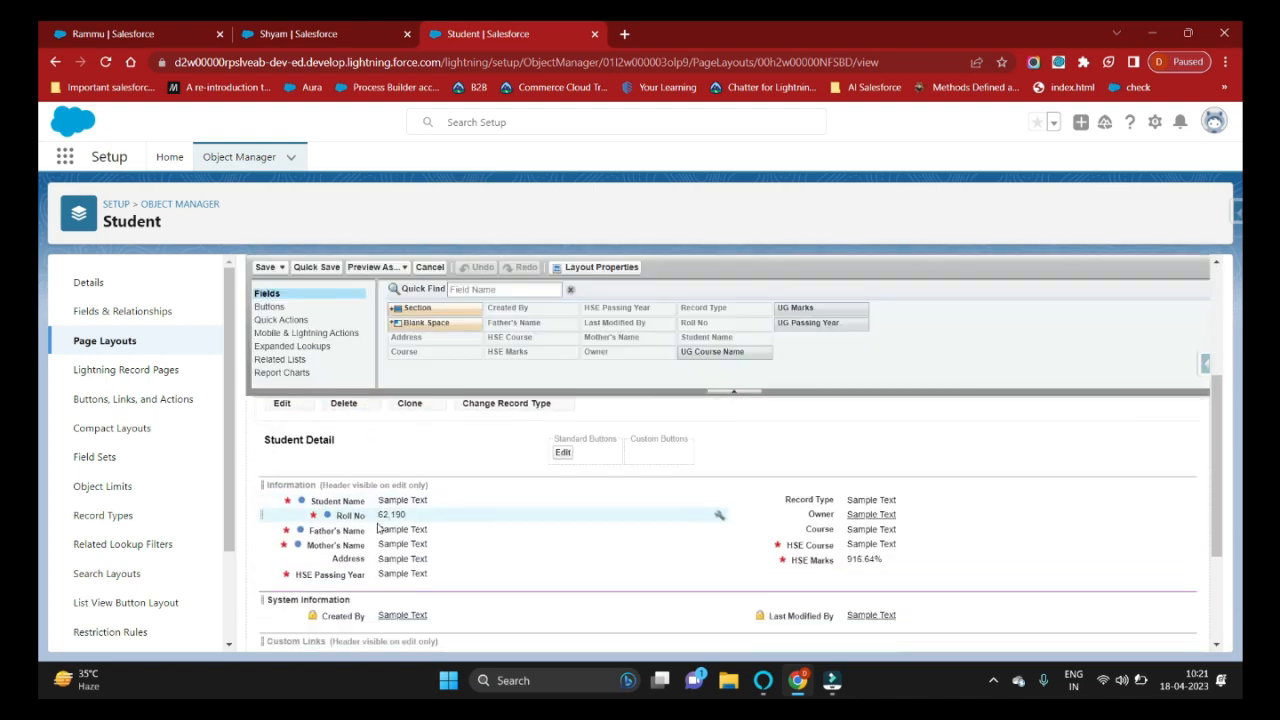
scroll(387, 542, down, 3)
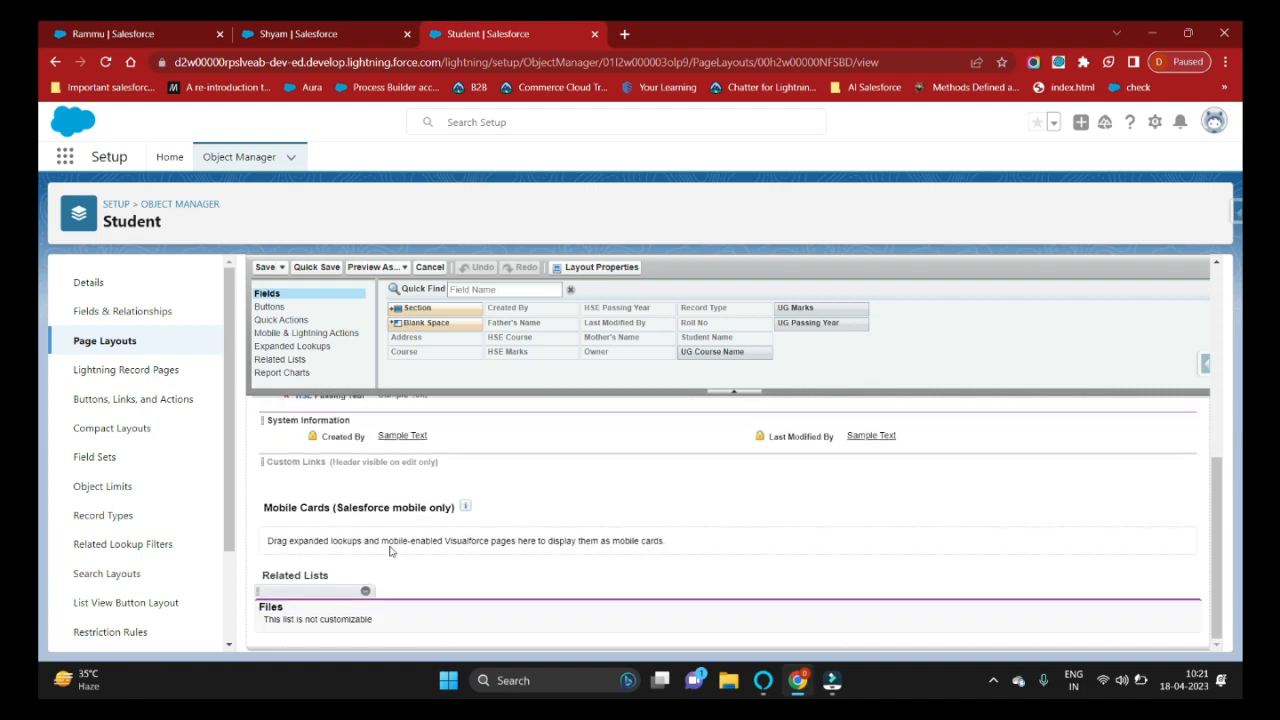
scroll(390, 551, up, 6)
scroll(390, 546, down, 3)
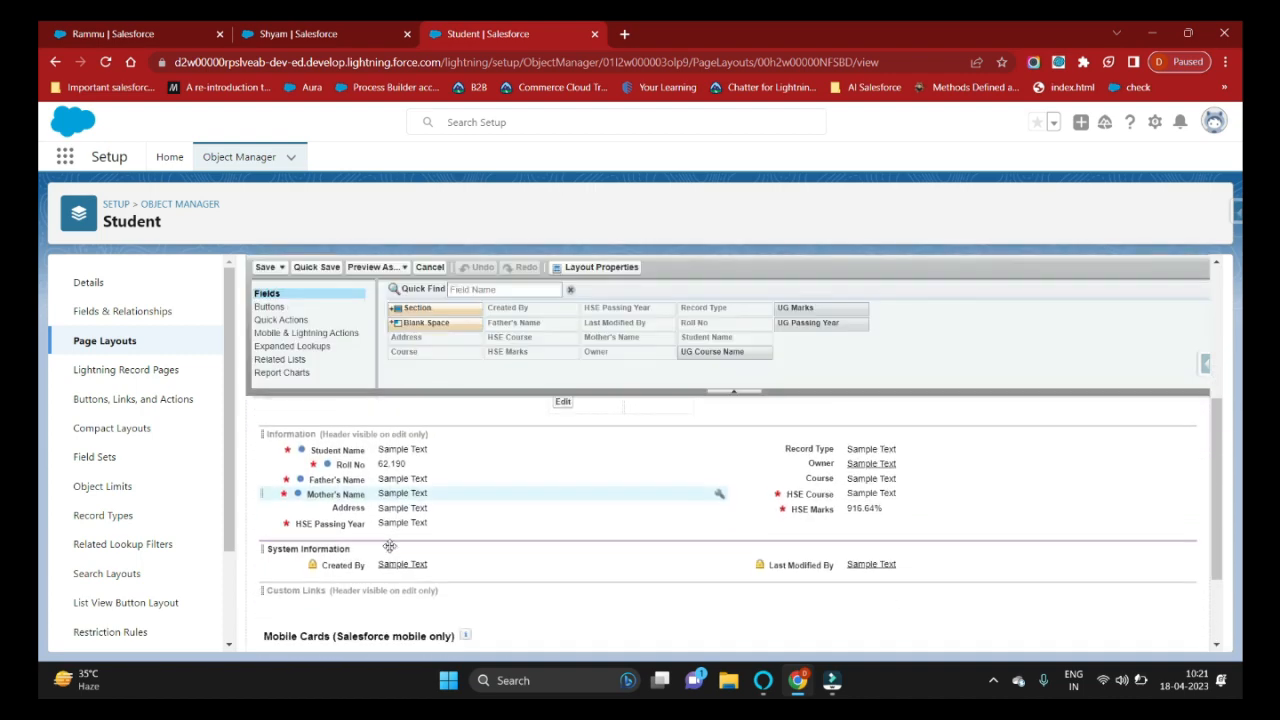
scroll(390, 546, down, 2)
scroll(394, 544, up, 6)
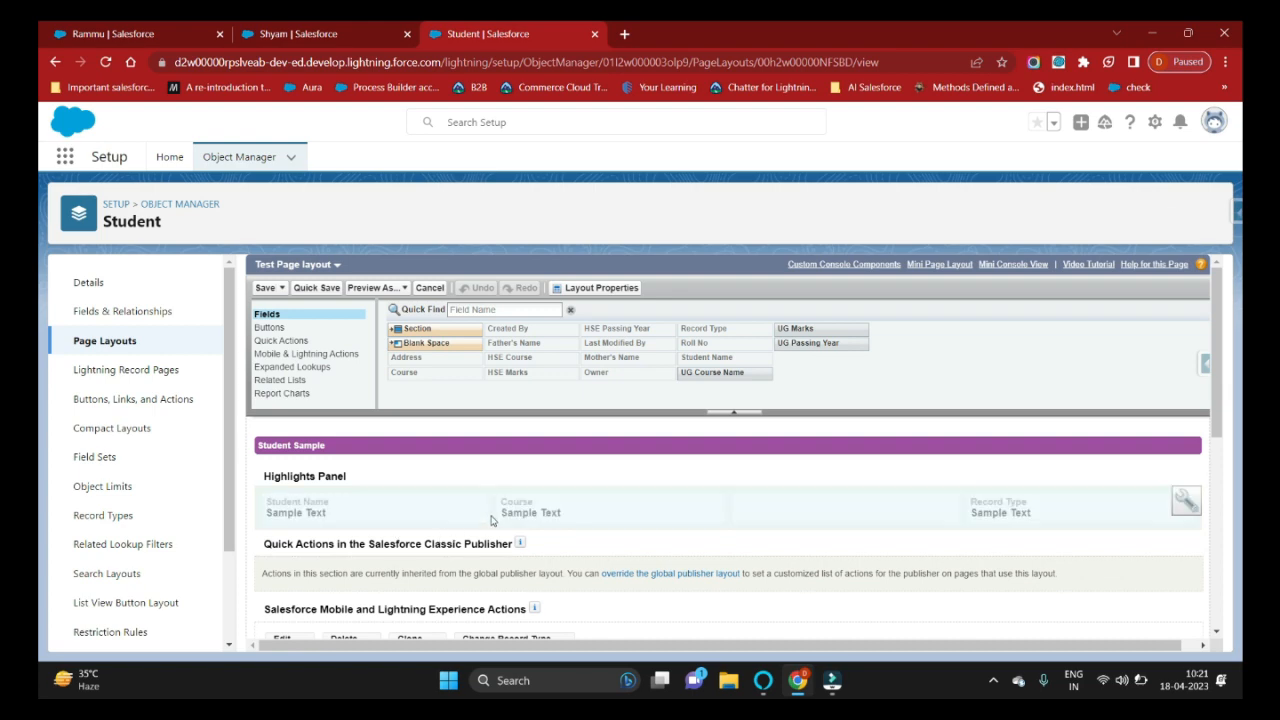
scroll(491, 521, down, 3)
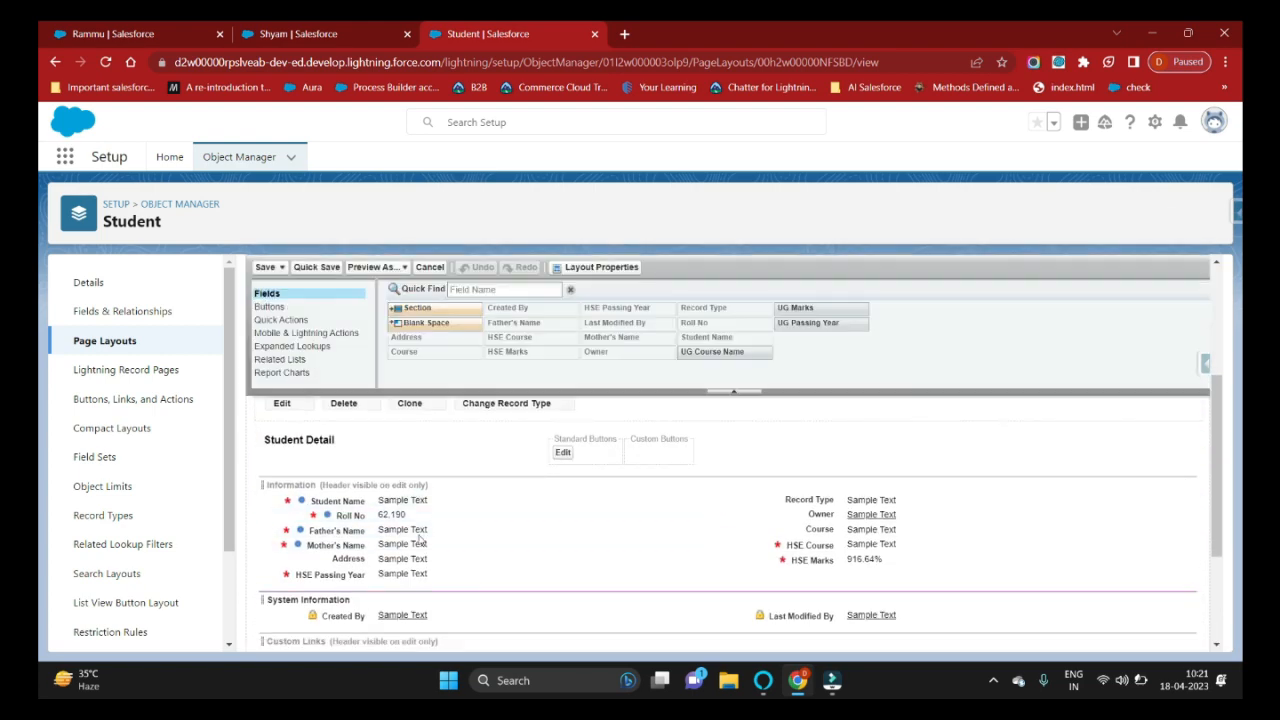
scroll(440, 556, down, 2)
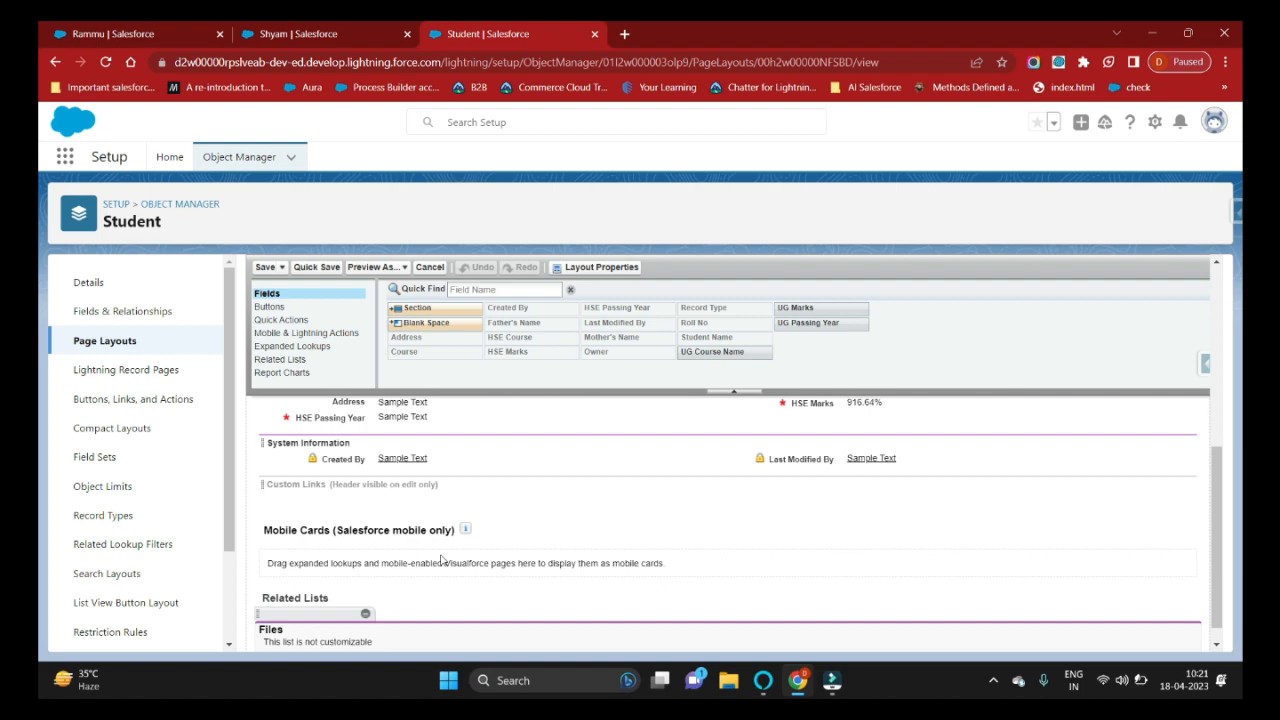
scroll(441, 559, up, 5)
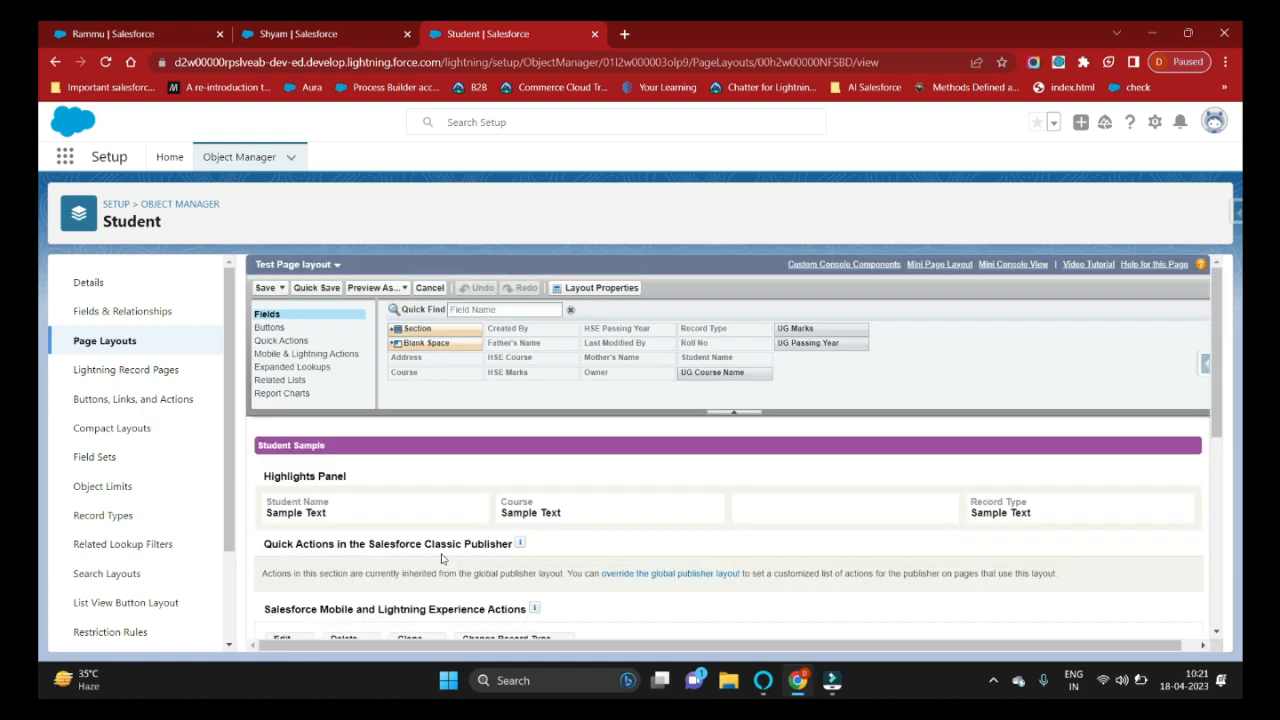